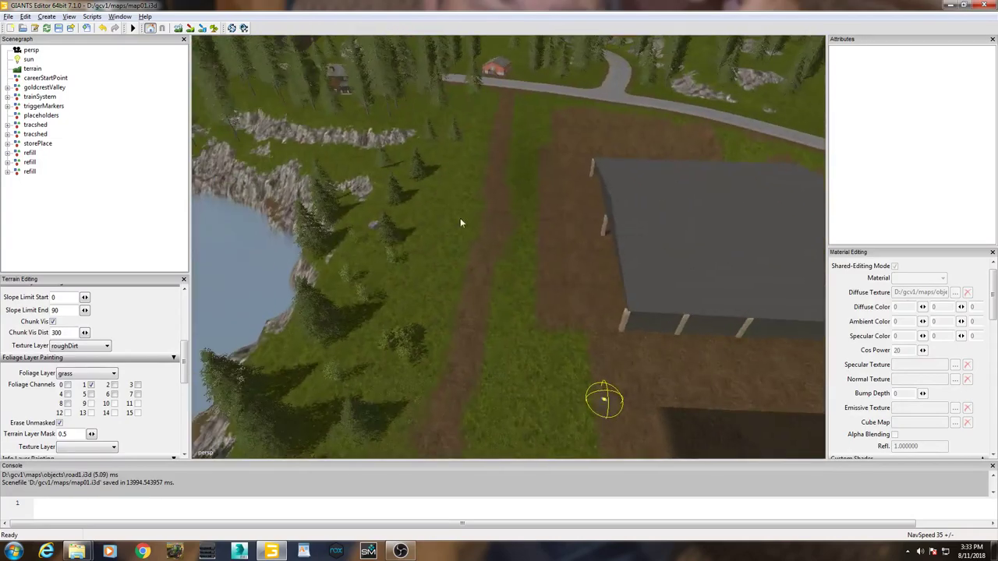
Examine the terrain around the shed, dirt track, main road, river and grain mill from several angles.
right_click_drag(460, 224, 504, 248)
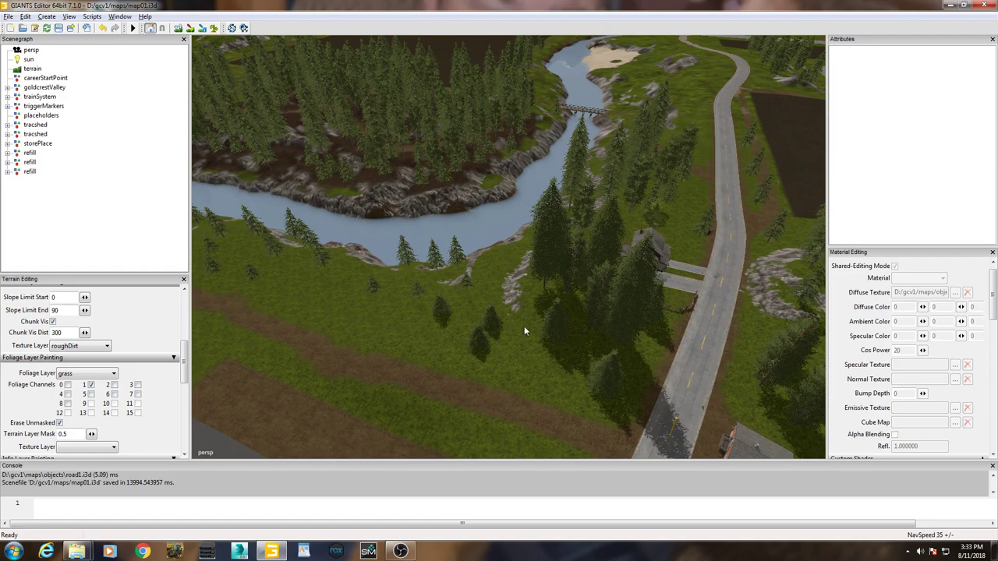
middle_click_drag(608, 389, 643, 263, "alt")
right_click_drag(643, 268, 652, 285)
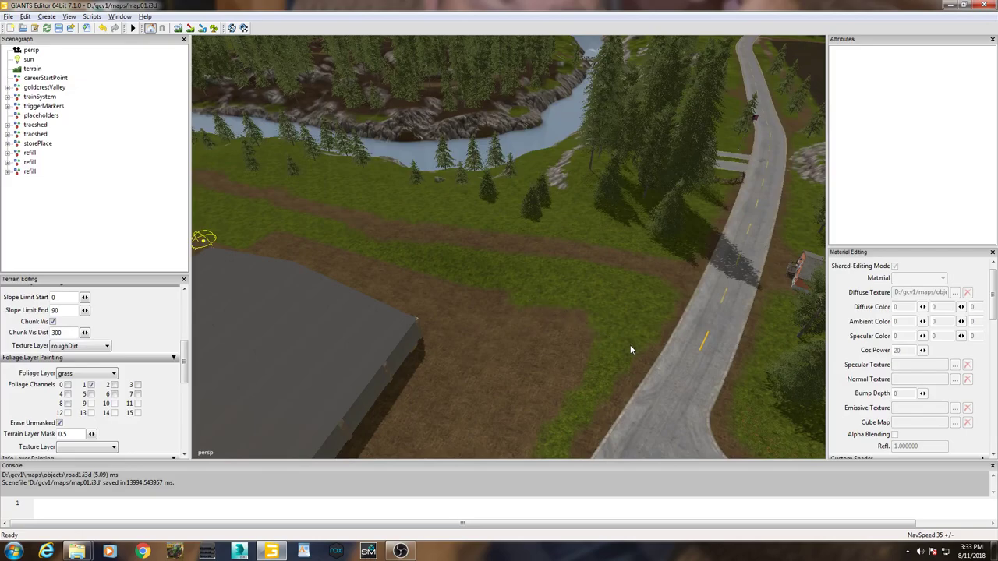
left_click_drag(640, 351, 660, 322, "alt")
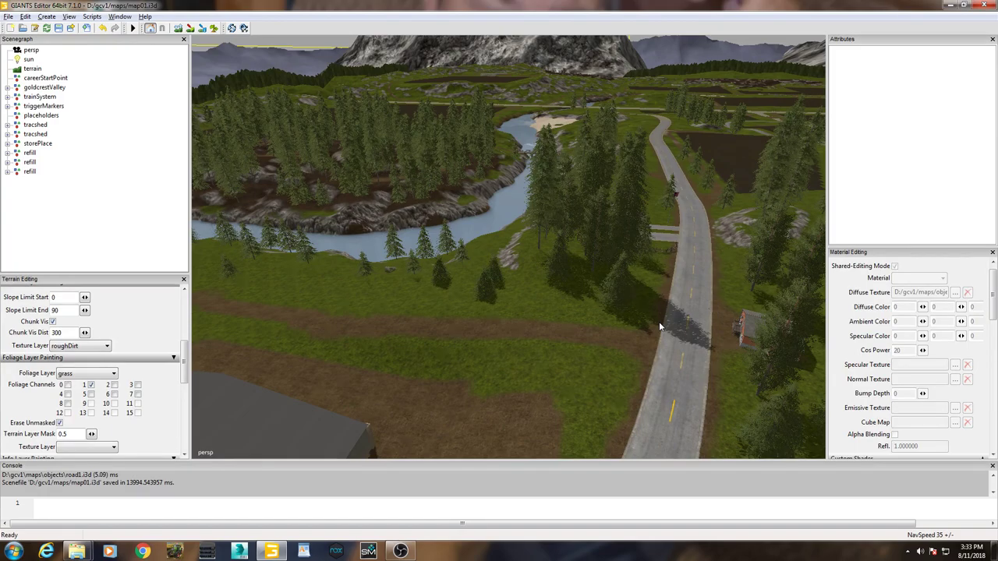
middle_click_drag(661, 380, 604, 385)
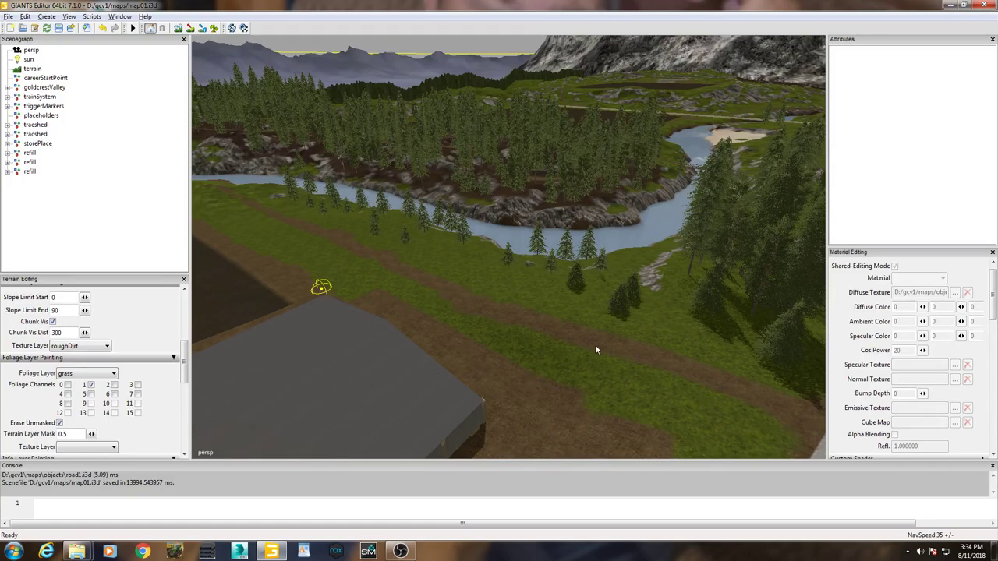
left_click_drag(557, 339, 469, 328, "alt")
right_click_drag(469, 331, 595, 257)
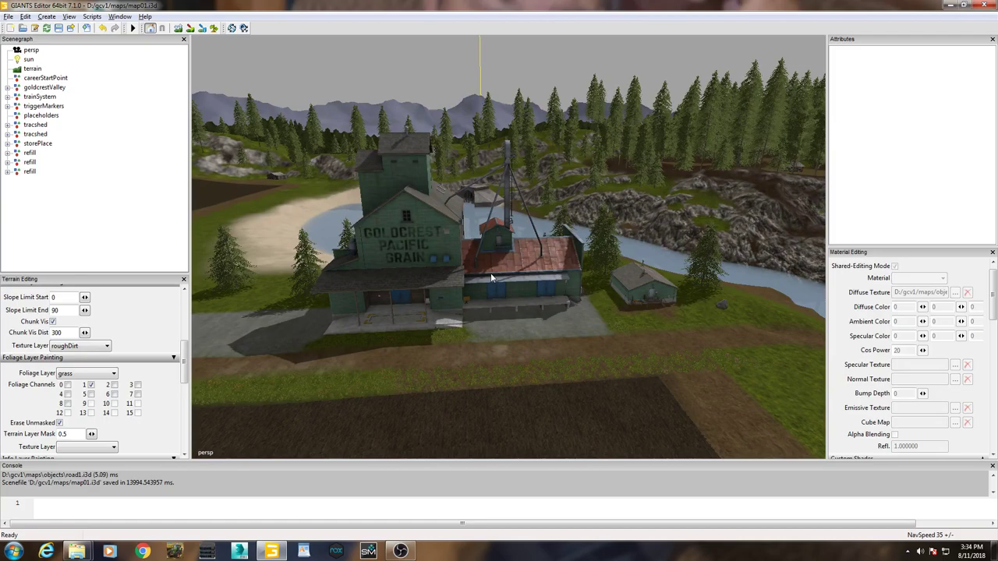
right_click_drag(506, 273, 627, 372)
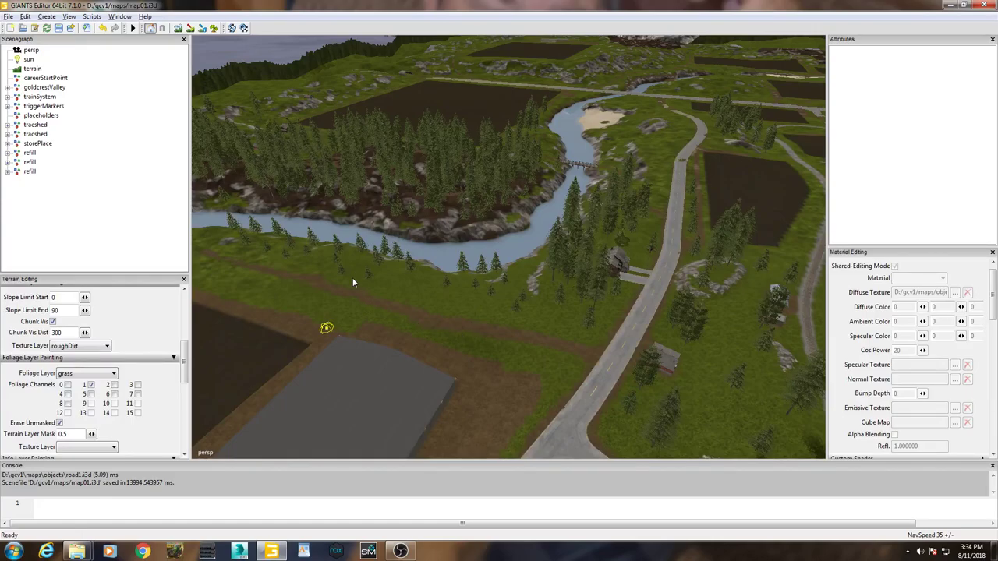
middle_click_drag(529, 337, 651, 284, "alt")
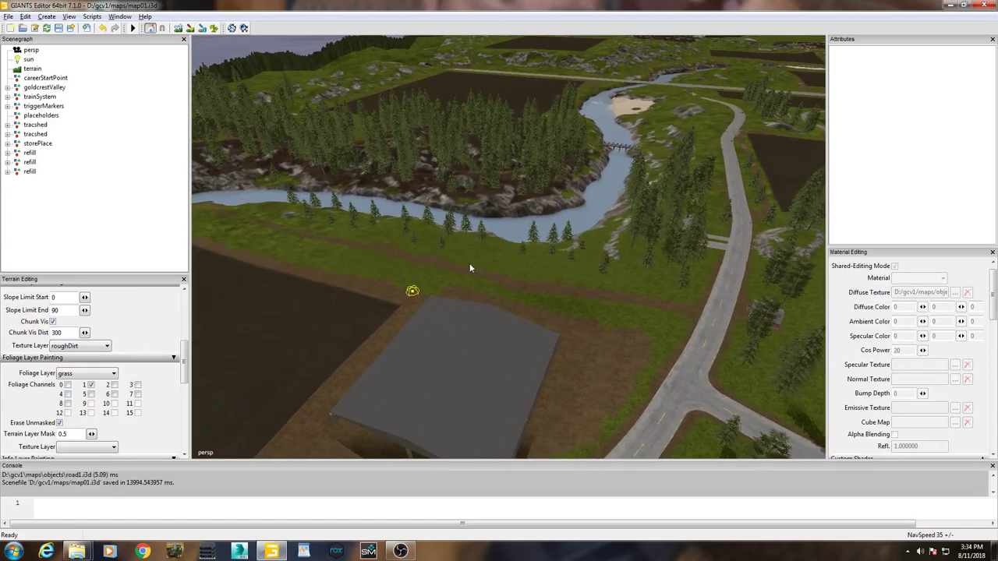
middle_click_drag(723, 308, 787, 328)
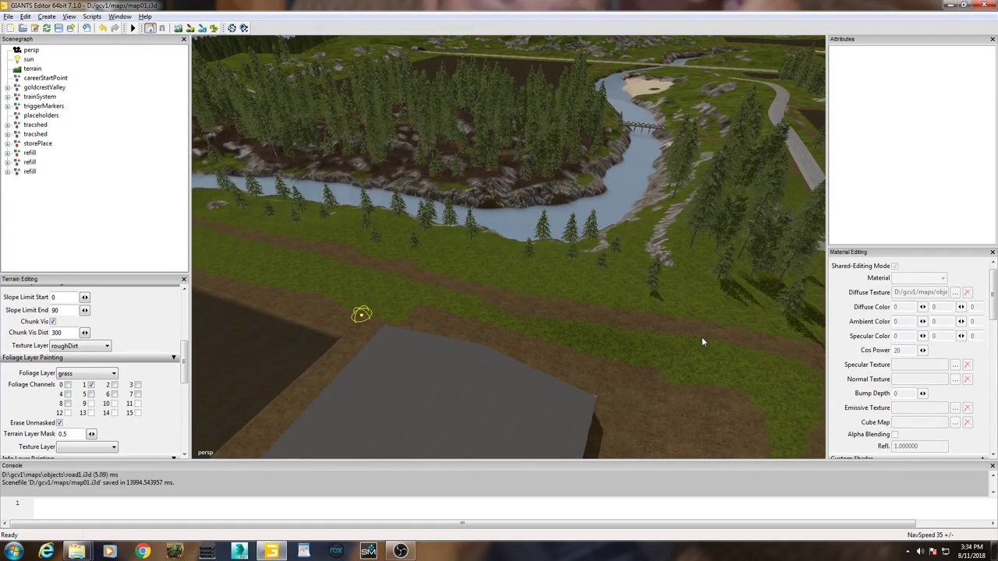
middle_click_drag(511, 305, 567, 313)
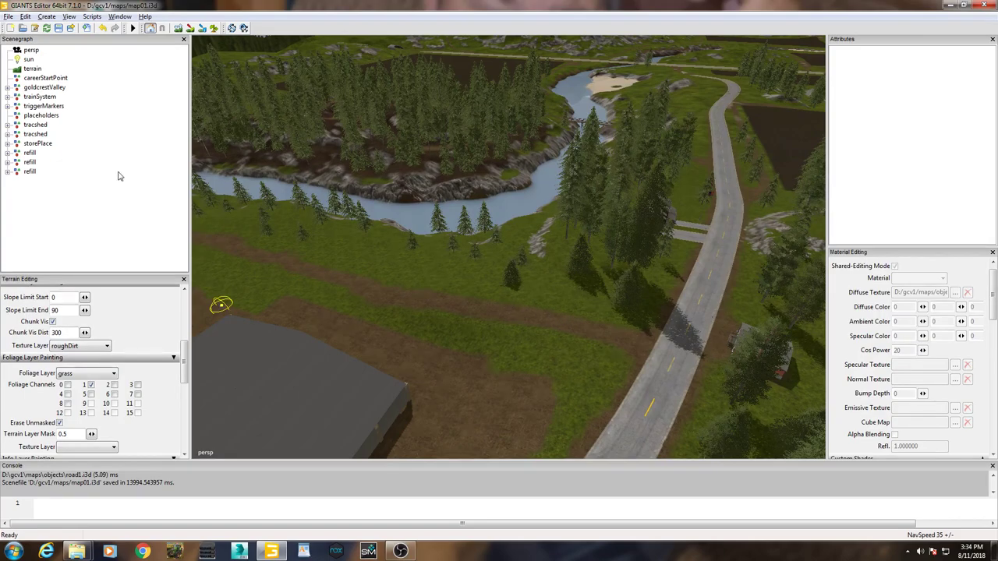
Create a new transform group in the scene and name it roadway.
left_click(46, 16)
left_click(64, 31)
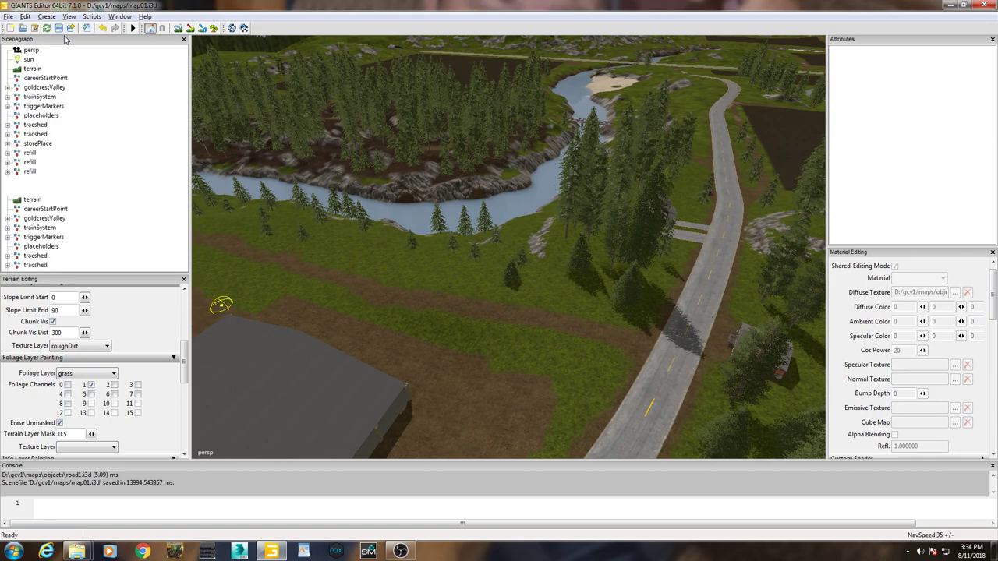
left_click(36, 181)
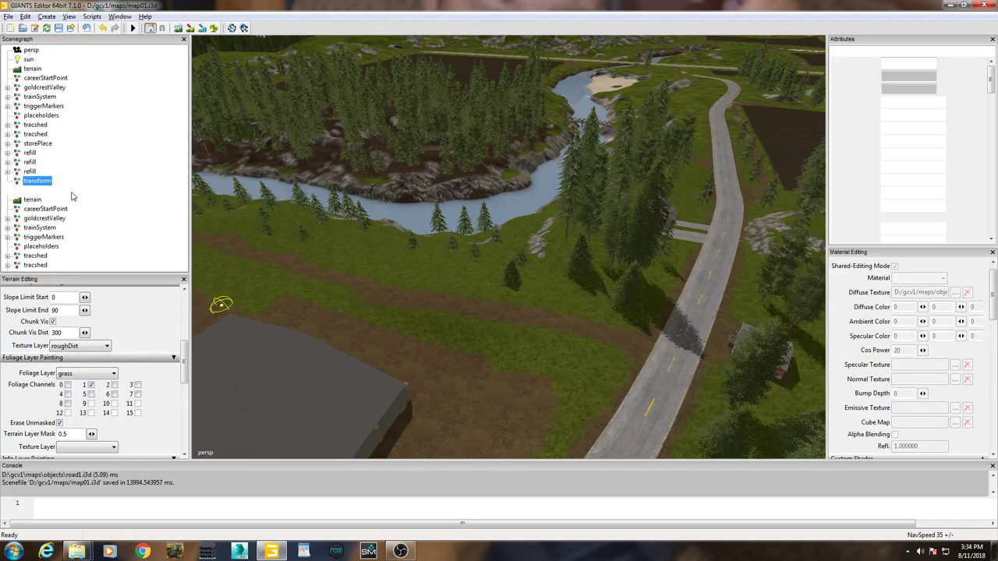
double_click(917, 64)
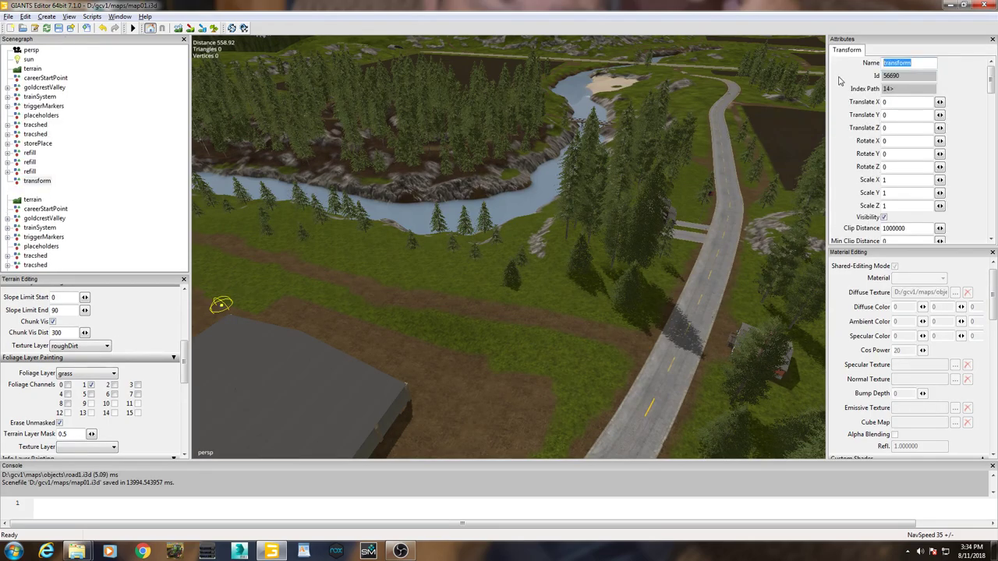
type("roadway")
key("Return")
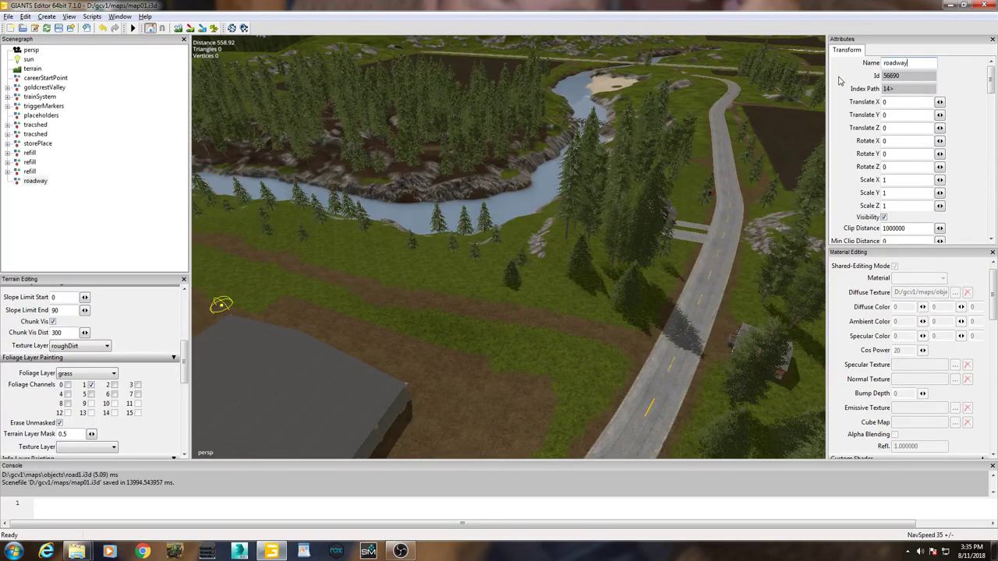
left_click(900, 113)
Set the roadway group's Y rotation to 90.
left_click(36, 183)
left_click_drag(540, 249, 648, 231, "alt")
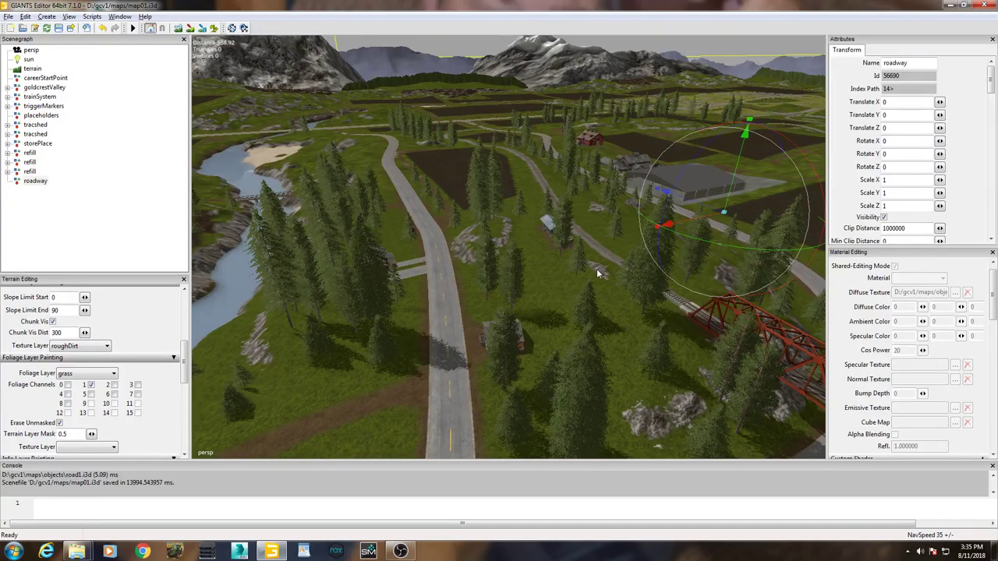
left_click_drag(606, 275, 609, 307, "alt")
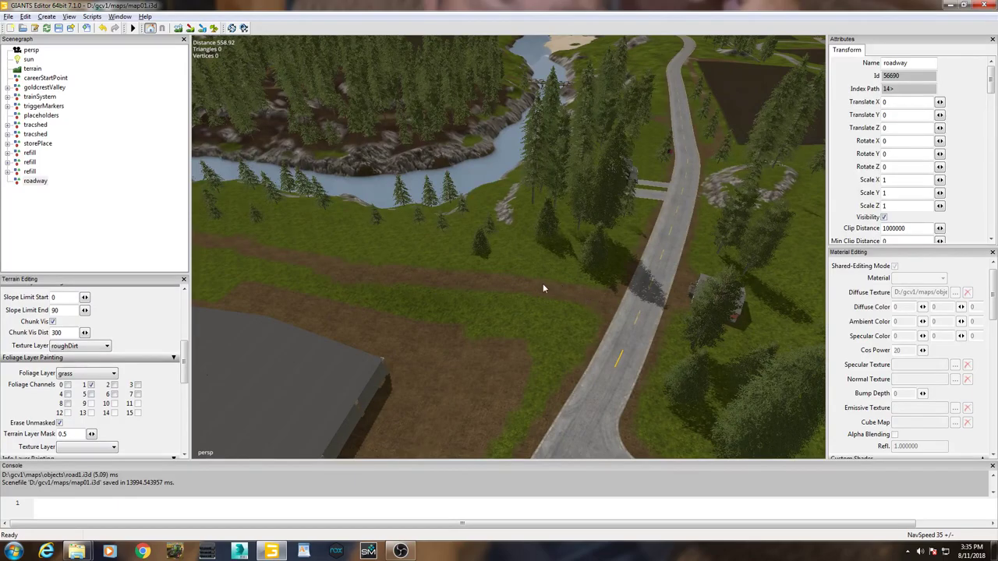
left_click_drag(594, 291, 692, 268, "alt")
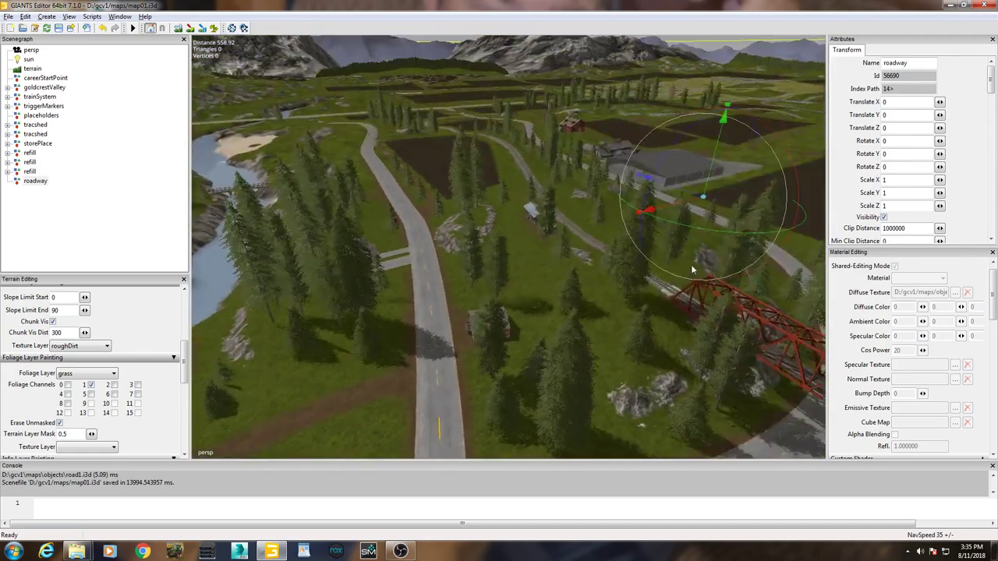
double_click(897, 154)
type("90")
left_click(908, 168)
Import post.i3d from the crawler folder on drive D into the map.
left_click_drag(670, 344, 511, 316, "alt")
right_click_drag(558, 336, 548, 380)
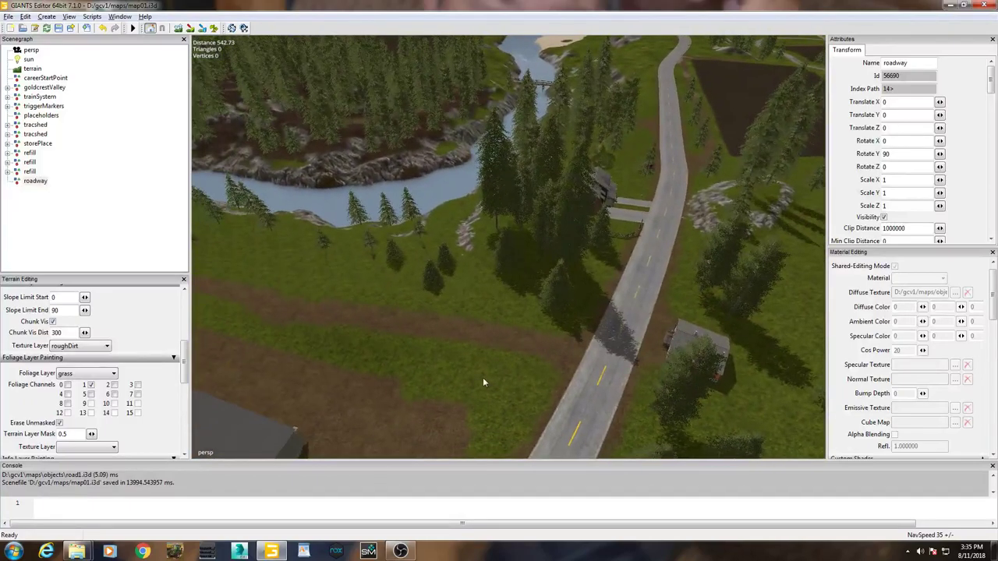
left_click(38, 181)
left_click(8, 16)
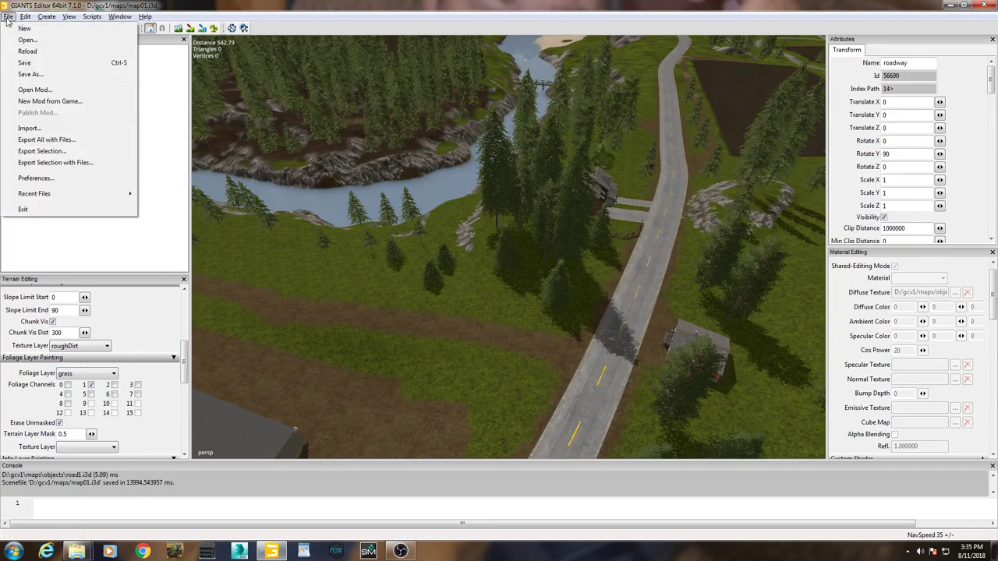
left_click(29, 128)
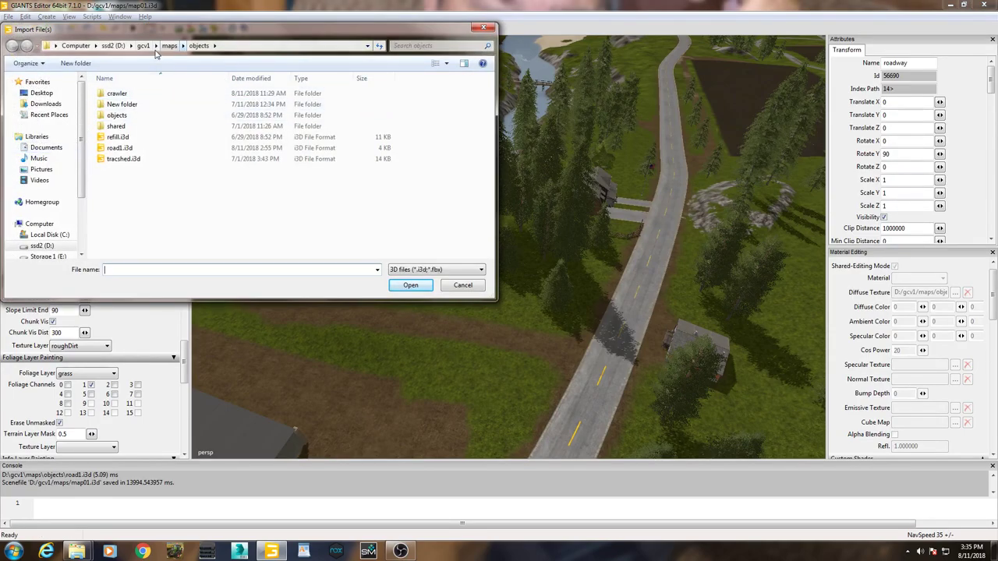
left_click(116, 46)
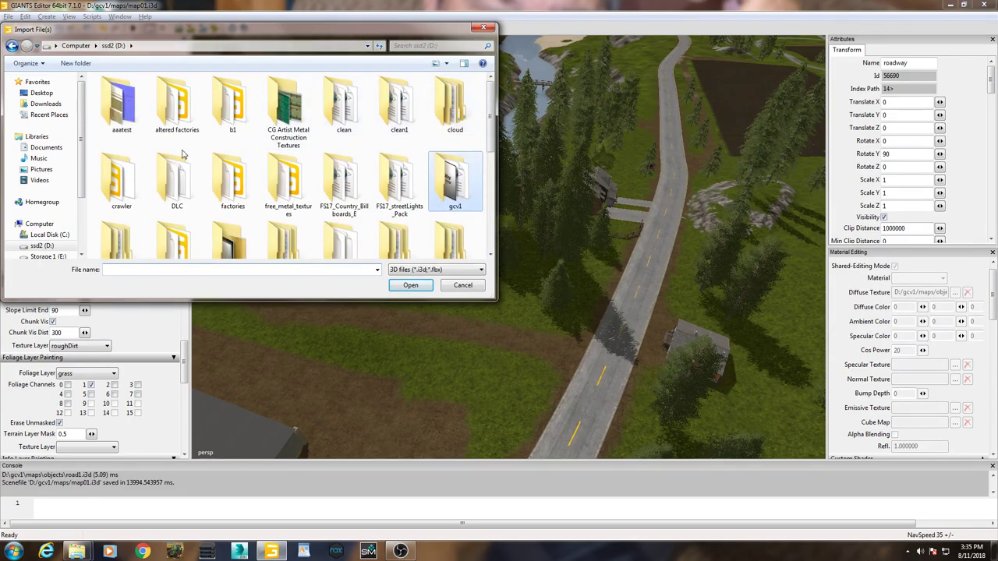
double_click(140, 181)
left_click(359, 192)
double_click(359, 192)
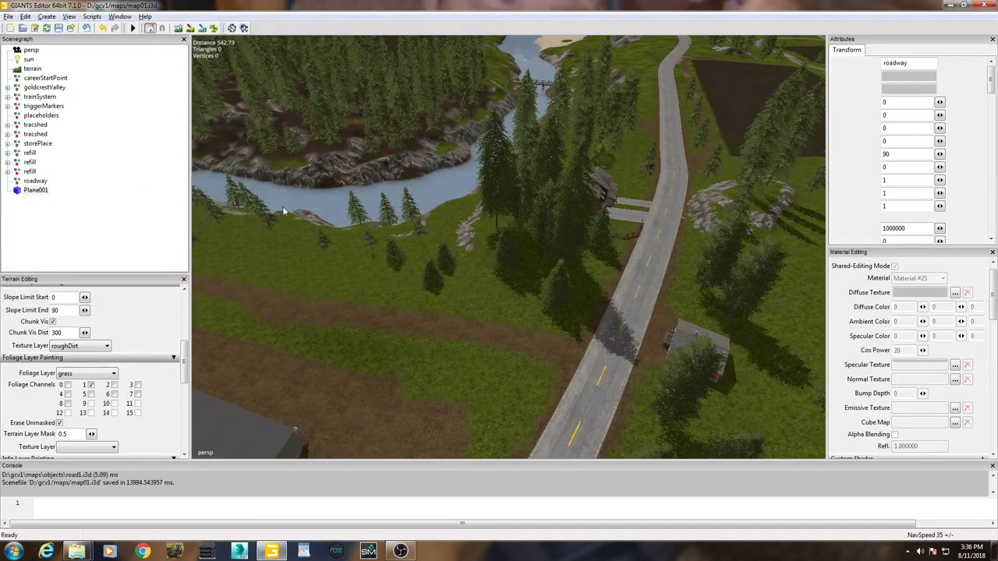
Move the imported Plane001 into the roadway group by cutting it and pasting it there.
left_click(33, 194)
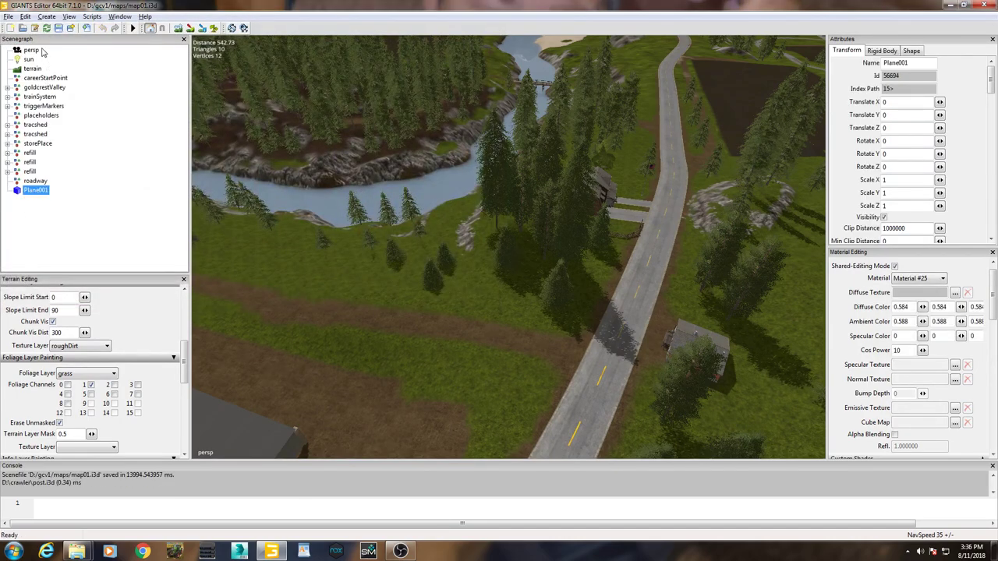
left_click(26, 16)
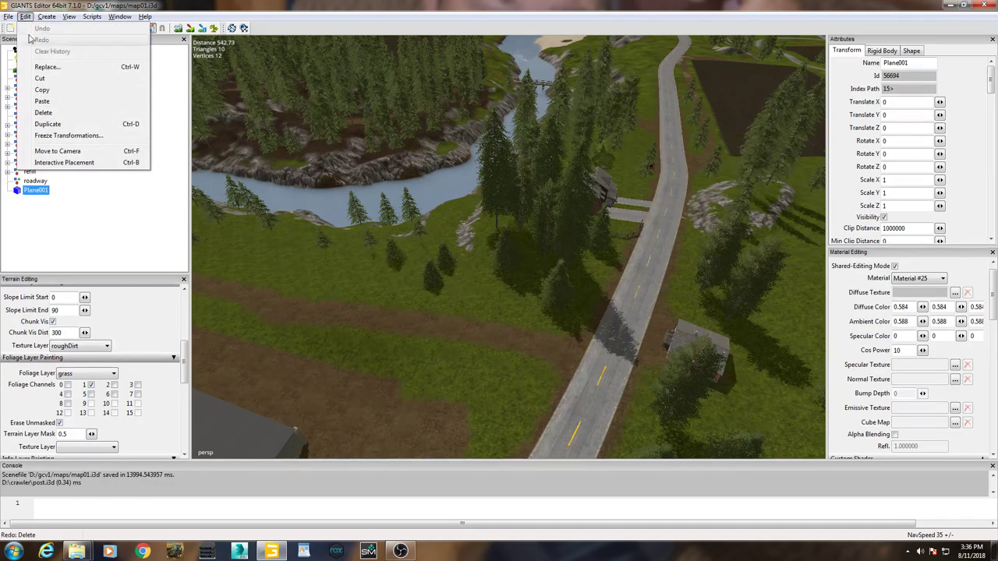
left_click(38, 79)
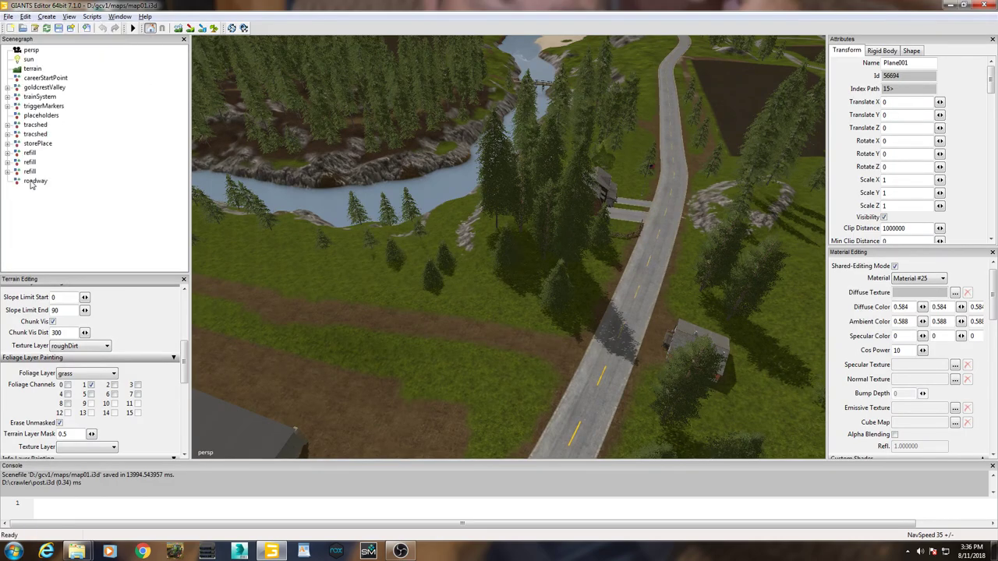
left_click(26, 17)
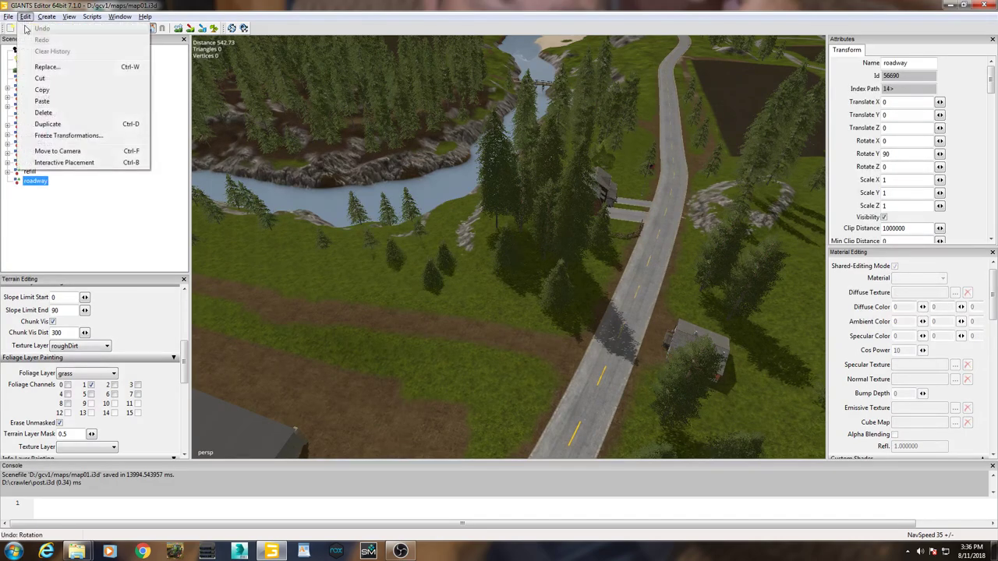
left_click(42, 101)
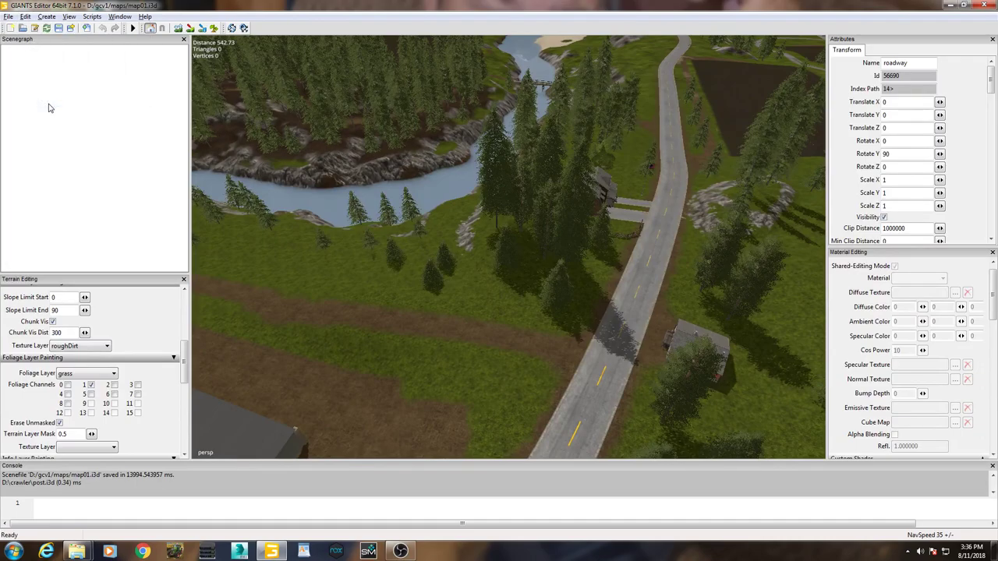
Place Plane001 with Interactive Placement at the edge of the main road where the dirt track joins.
left_click(45, 190)
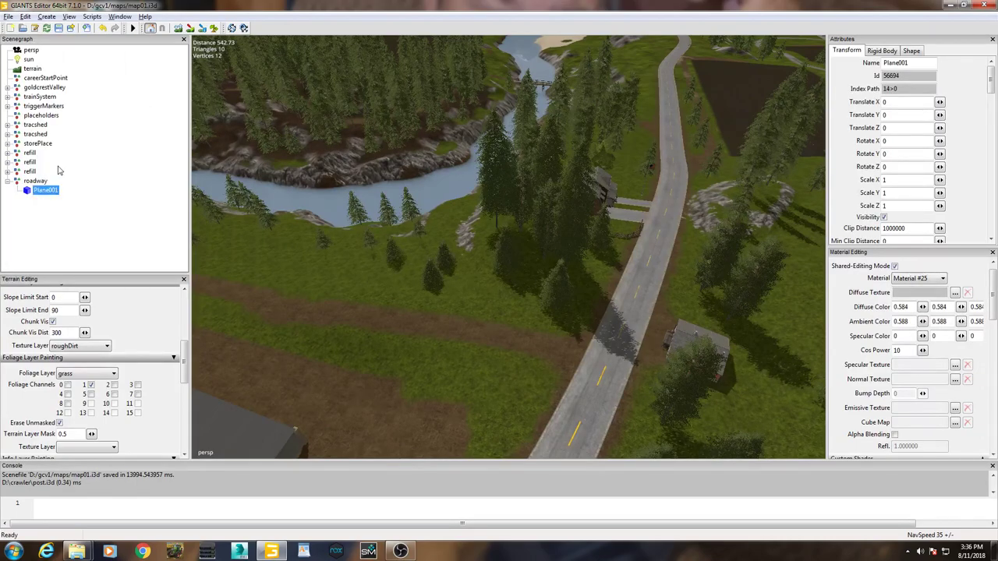
left_click(26, 17)
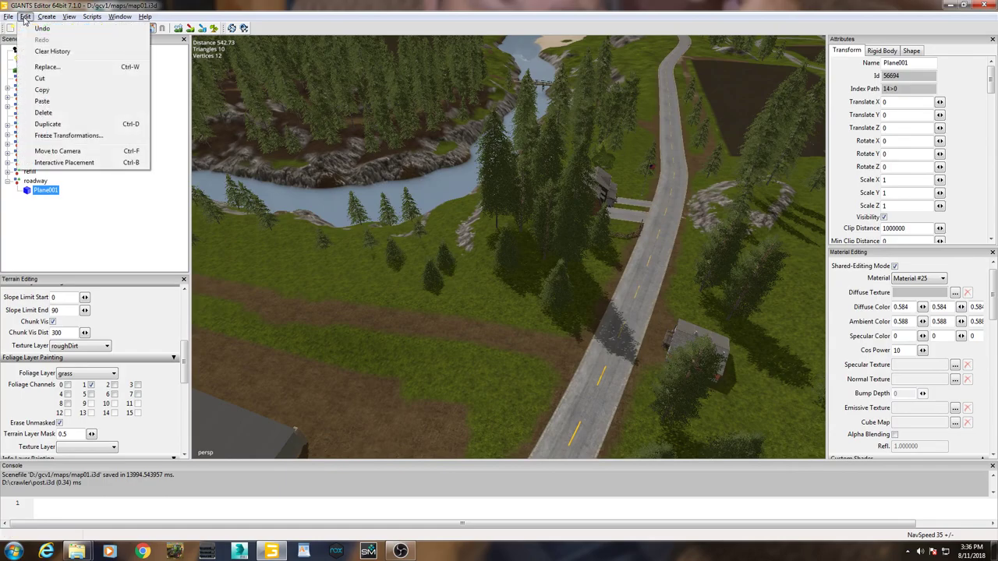
left_click(65, 163)
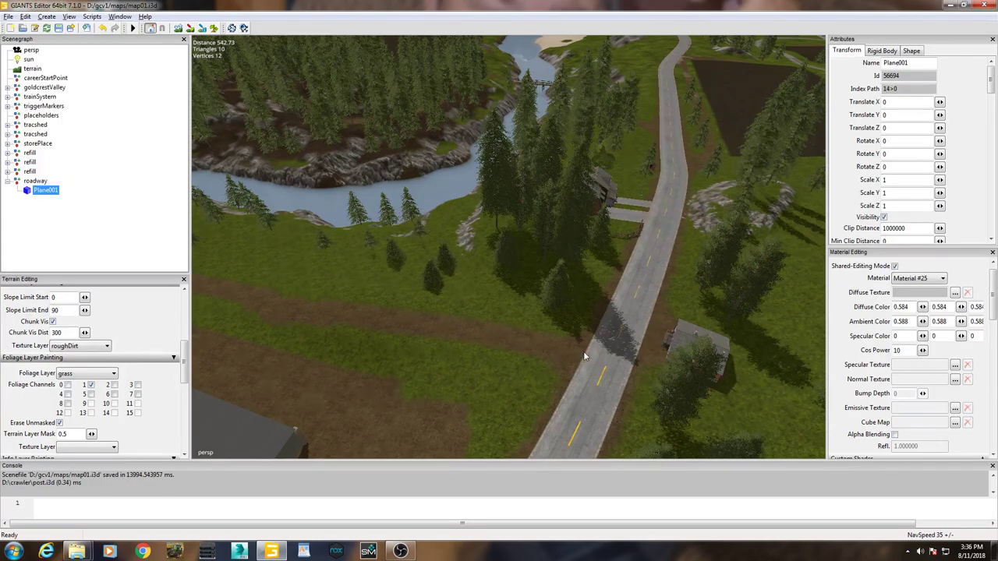
left_click(462, 402)
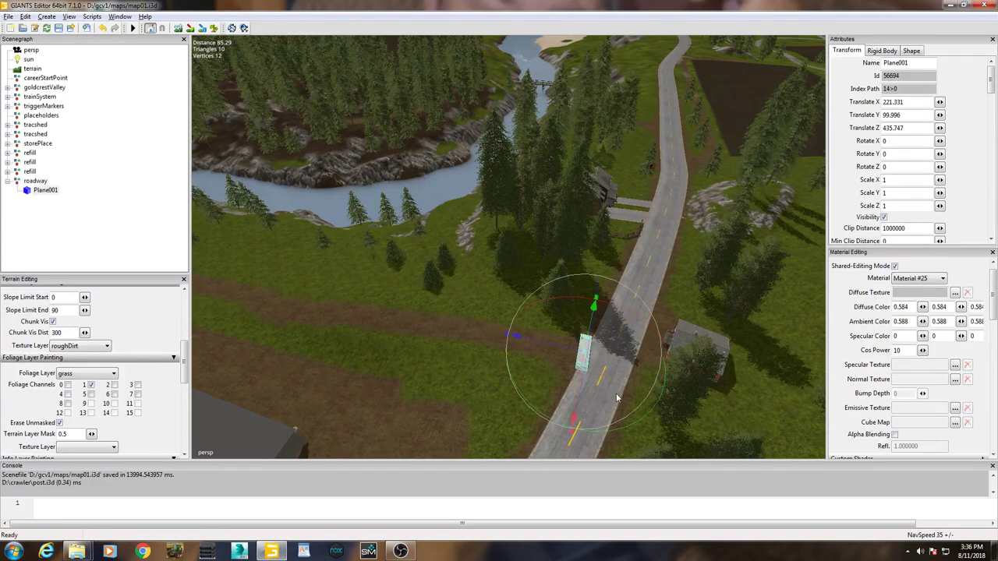
Raise Plane001 above the ground at the track junction to a Y translation of about 101.54.
middle_click_drag(638, 381, 580, 357, "alt")
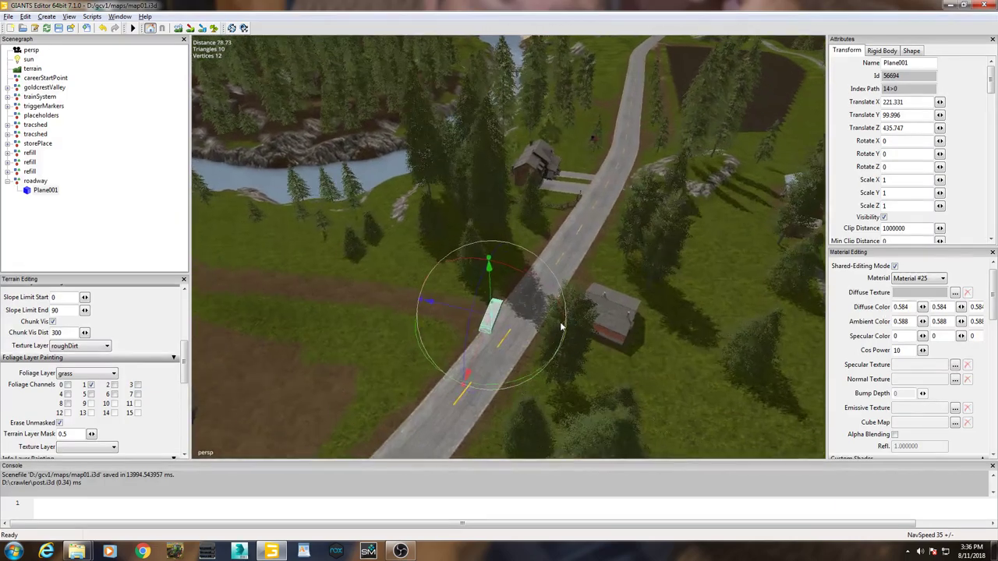
right_click_drag(560, 324, 654, 286, "alt")
scroll(548, 320, "up", 4)
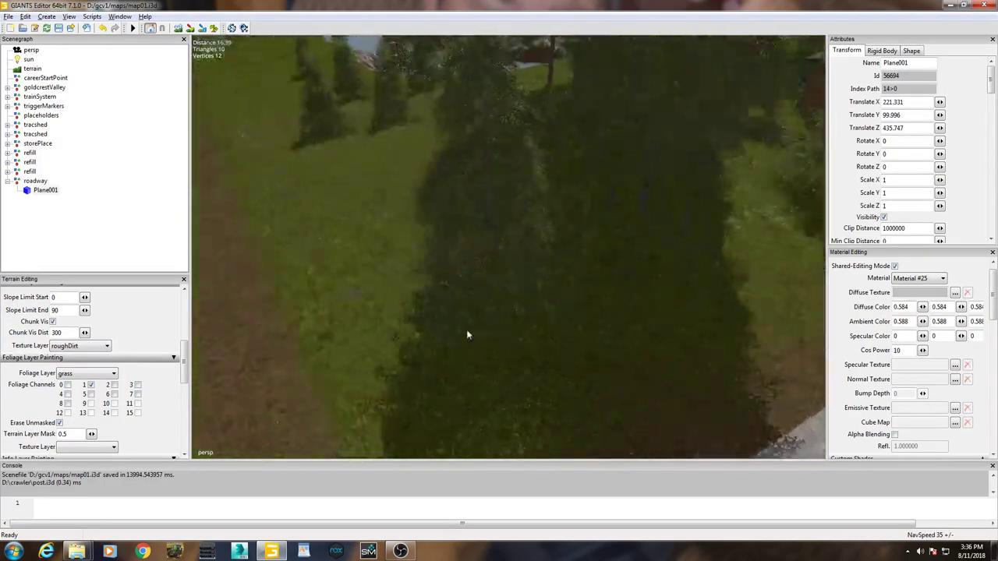
middle_click_drag(467, 331, 438, 318, "alt")
left_click_drag(506, 181, 510, 133)
left_click_drag(594, 162, 578, 215, "alt")
scroll(580, 214, "up", 1)
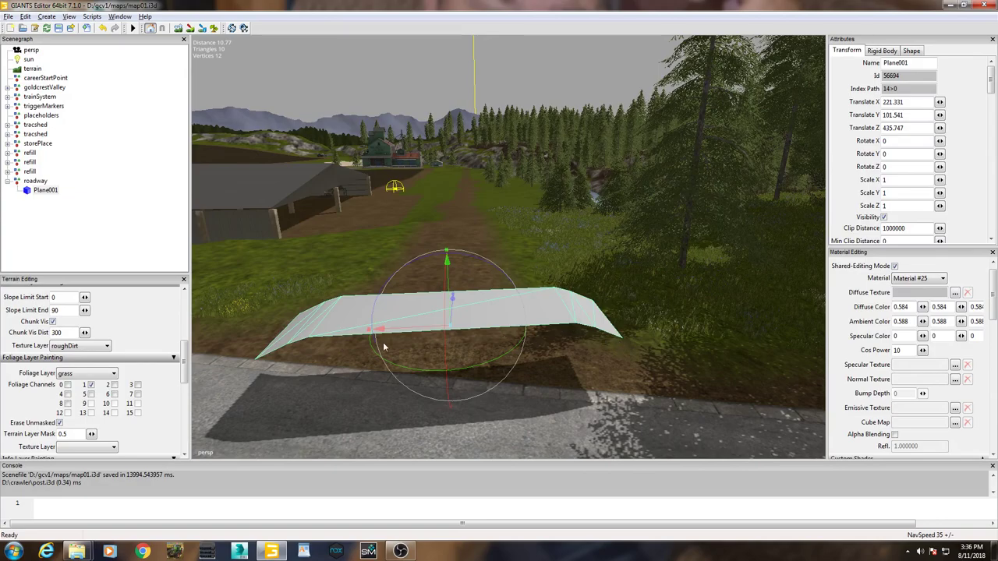
Rotate Plane001 to about -14.23 on Y and shift it toward the dirt track, to about X 221.24 and Z 436.1.
middle_click_drag(677, 375, 649, 392)
left_click_drag(644, 350, 622, 345)
middle_click_drag(683, 394, 668, 397, "alt")
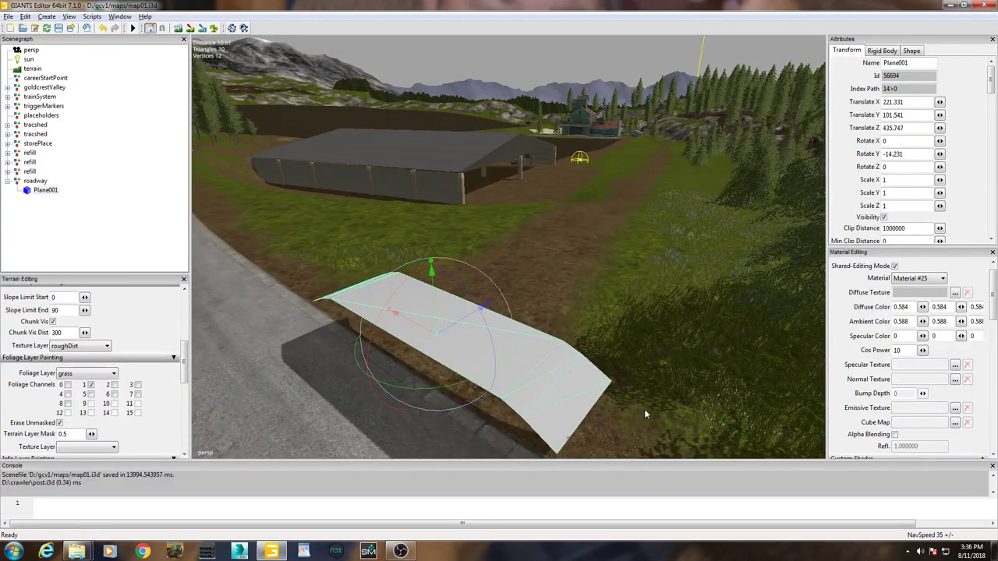
left_click_drag(476, 324, 478, 315)
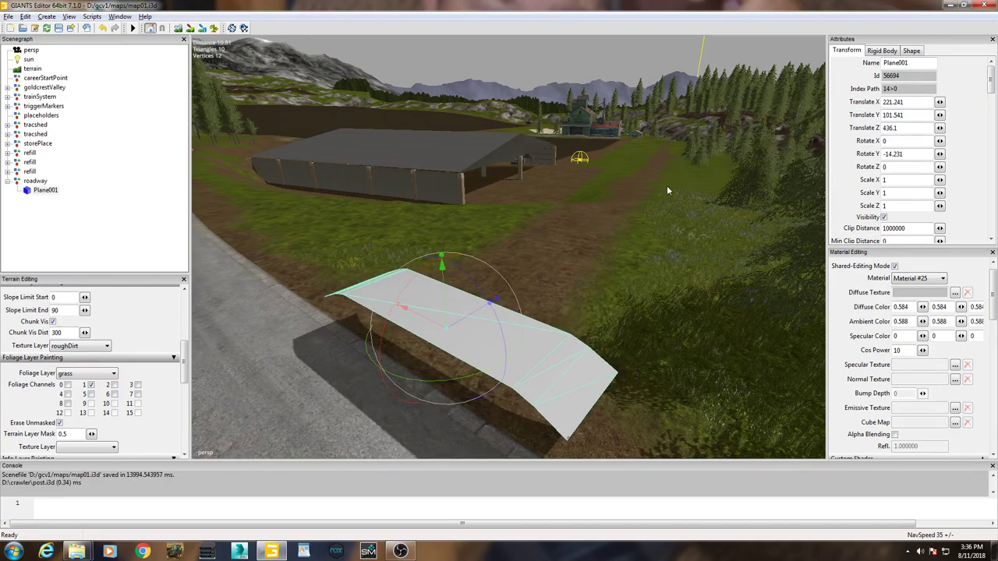
Lower Plane001 to about Y 99.54 and shift it over the main road's curb, to about X 222.77 and Z 435.34.
left_click_drag(420, 314, 378, 293)
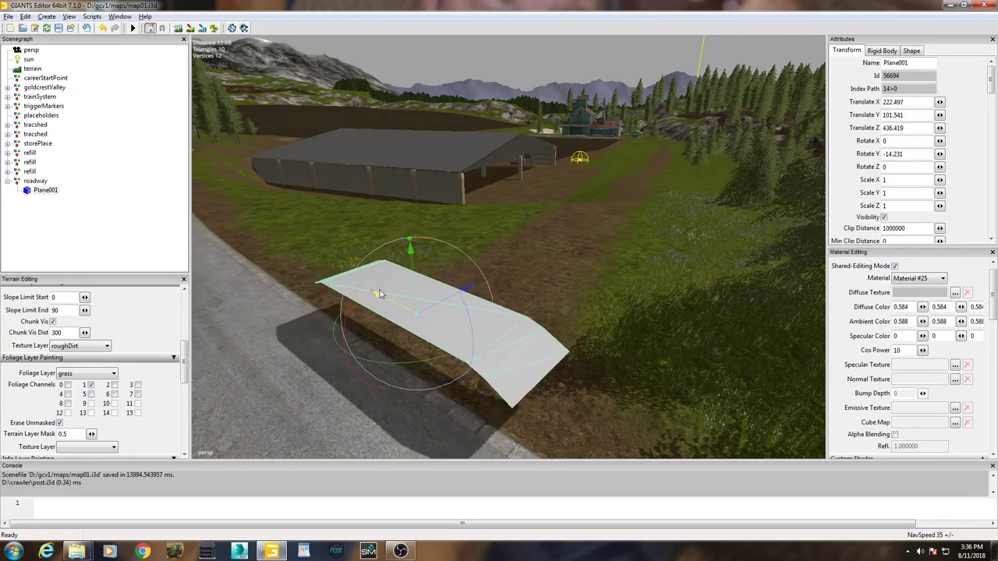
left_click_drag(648, 347, 621, 352, "alt")
left_click_drag(481, 262, 490, 316)
left_click_drag(576, 355, 535, 381, "alt")
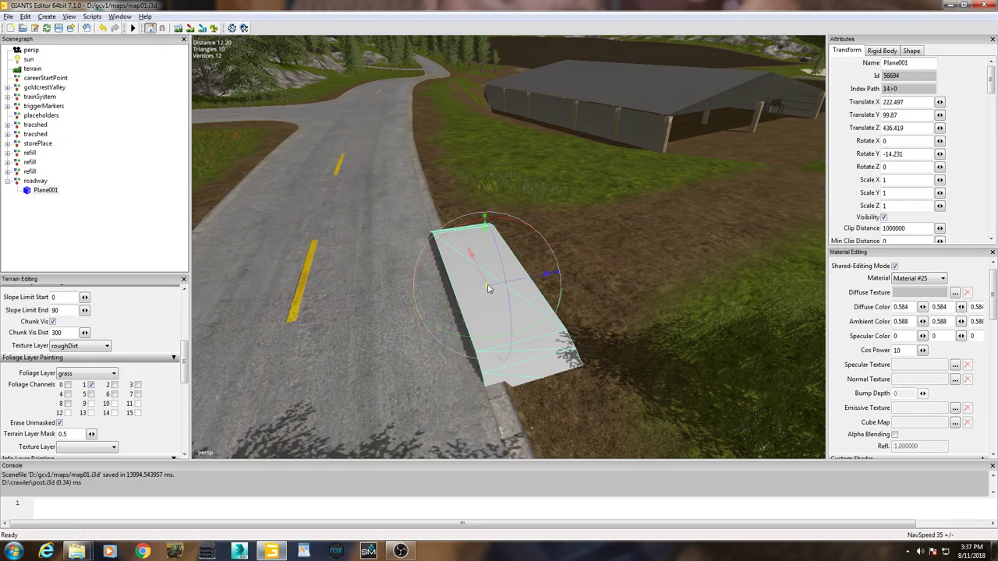
left_click_drag(516, 279, 482, 288)
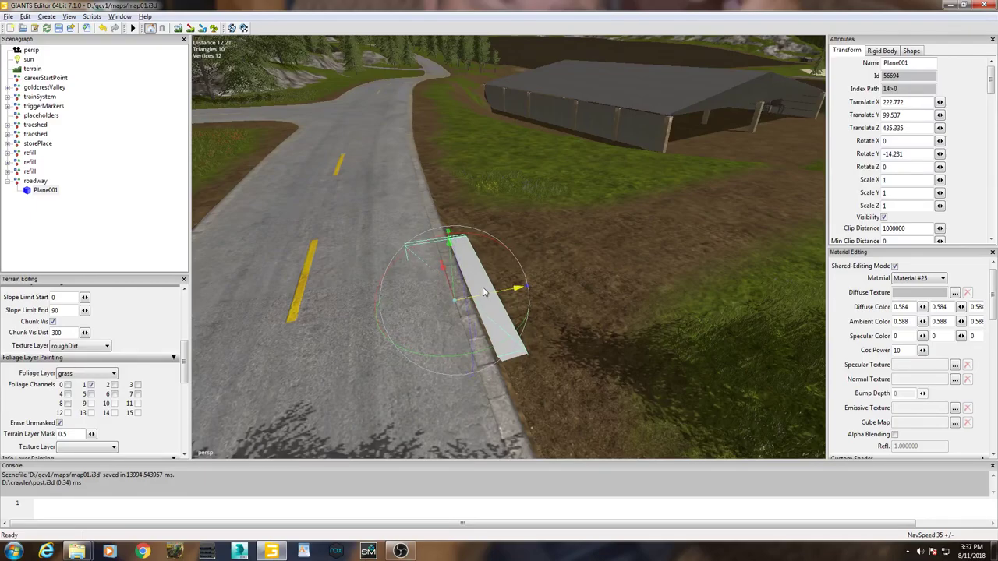
Fine-tune Plane001's overlap with the curb by sliding it to about X 222.80 and Z 435.22.
scroll(500, 316, "up", 5)
scroll(507, 315, "down", 1)
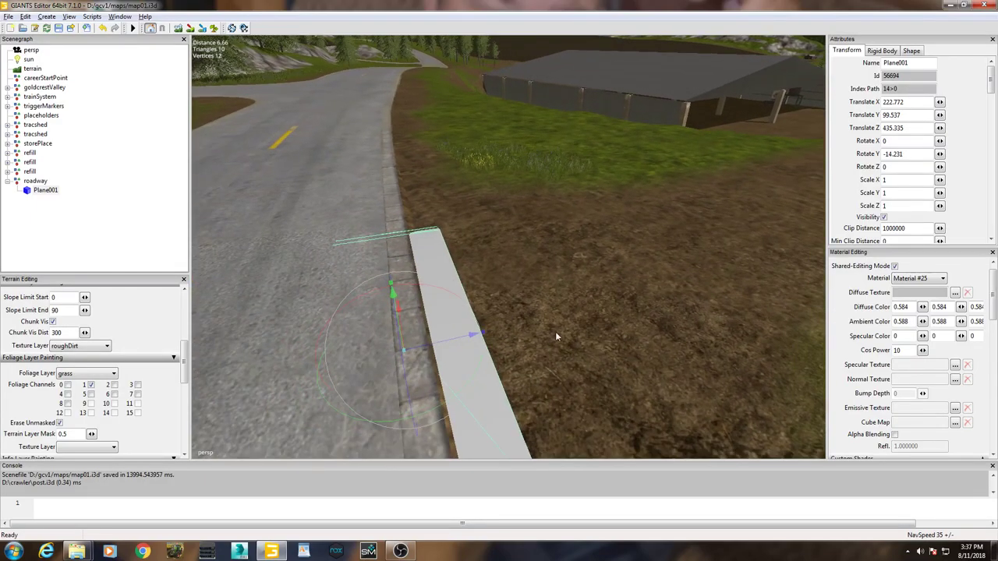
left_click_drag(552, 321, 570, 314, "alt")
left_click_drag(490, 331, 525, 329, "alt")
middle_click_drag(525, 324, 519, 342)
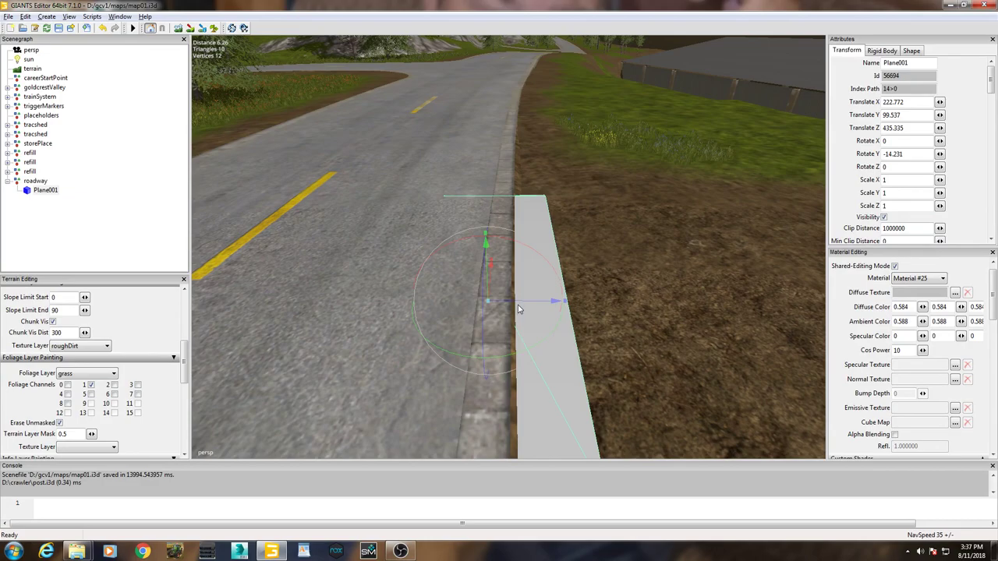
left_click_drag(520, 306, 507, 299)
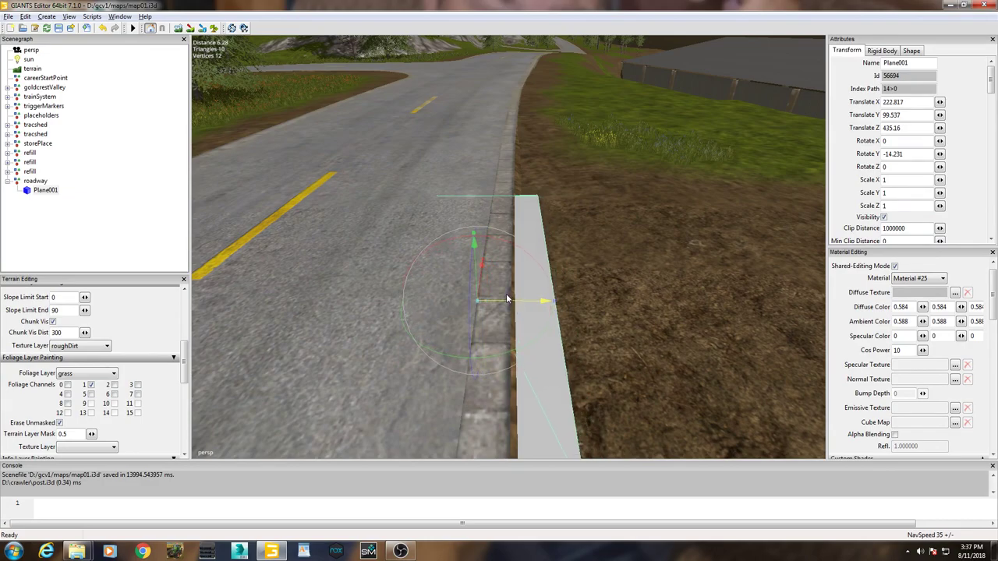
left_click_drag(507, 299, 508, 299)
middle_click_drag(507, 299, 539, 321)
left_click_drag(536, 305, 535, 301)
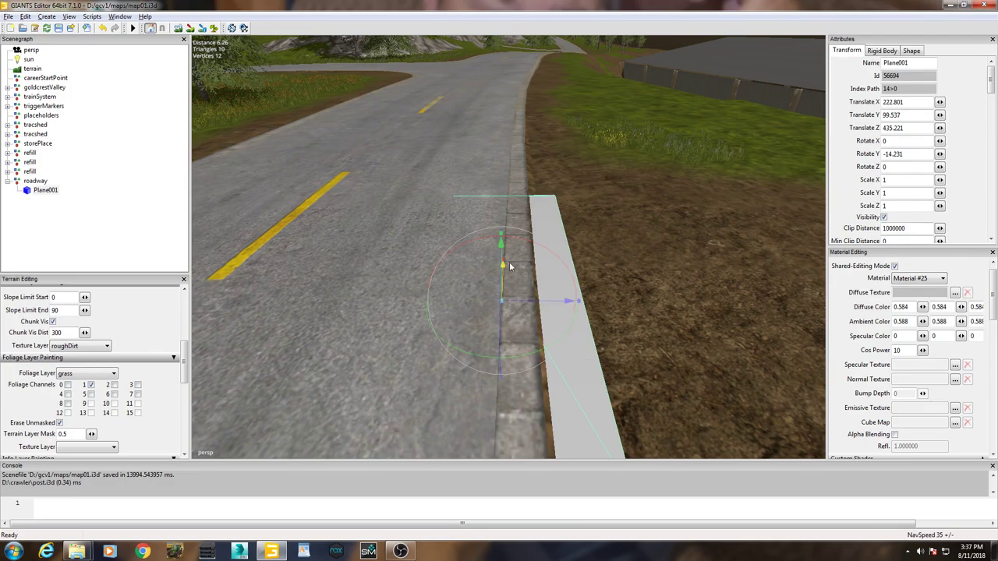
Adjust Plane001's height at the road edge to a Y translation of about 99.59.
right_click_drag(563, 360, 536, 341, "alt")
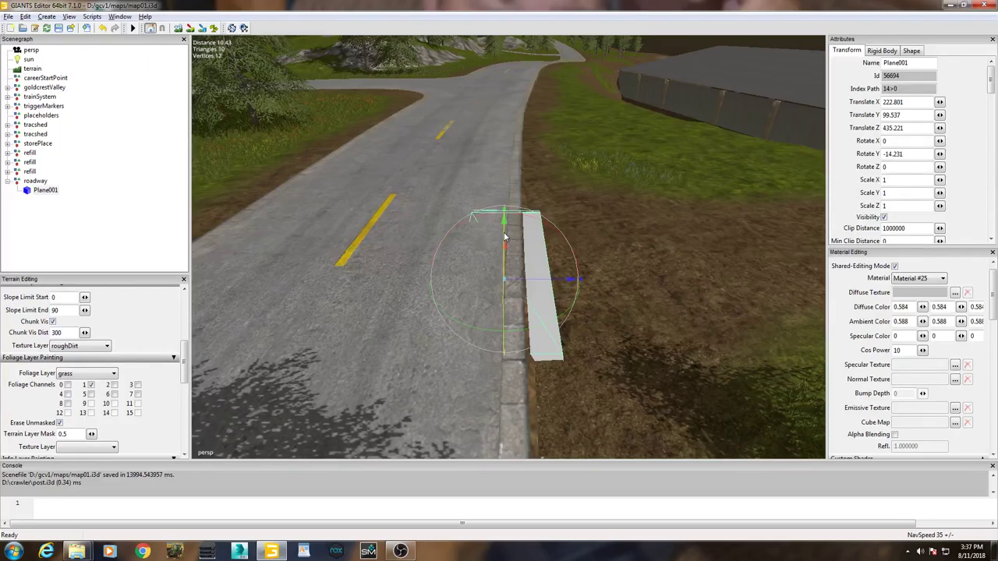
left_click_drag(507, 236, 508, 227)
left_click_drag(523, 323, 528, 324, "alt")
middle_click_drag(527, 328, 609, 379)
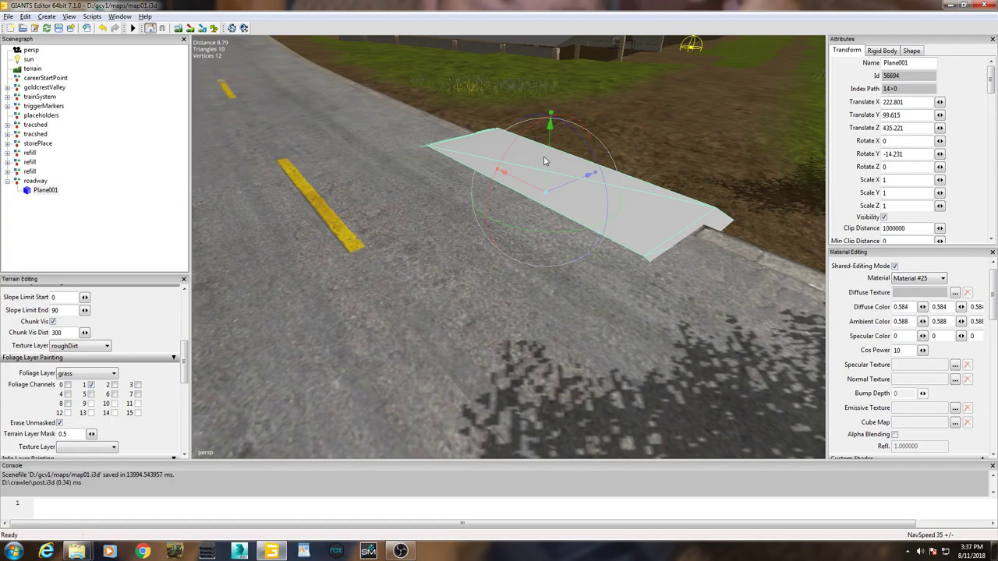
left_click_drag(550, 160, 550, 160)
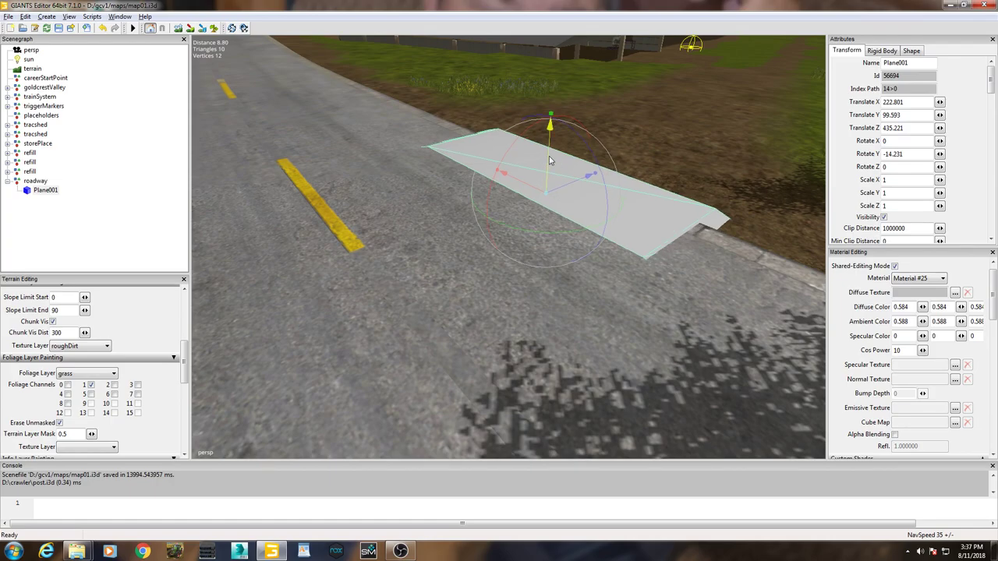
Duplicate Plane001 and move the copy down the dirt track to about X 221.83 and Z 447.37.
left_click_drag(700, 241, 619, 267, "alt")
middle_click_drag(619, 271, 518, 261)
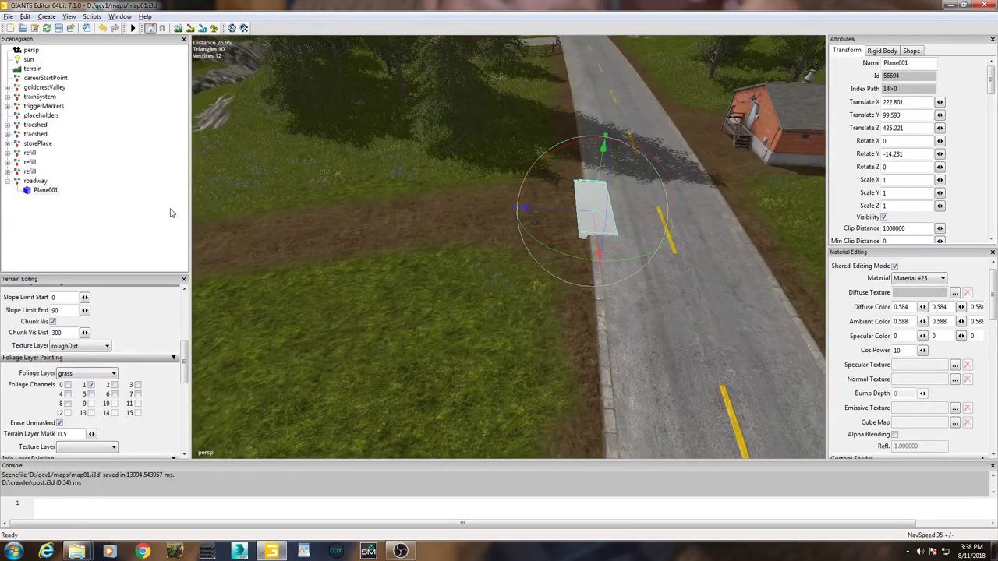
left_click(45, 192)
key("ctrl+d")
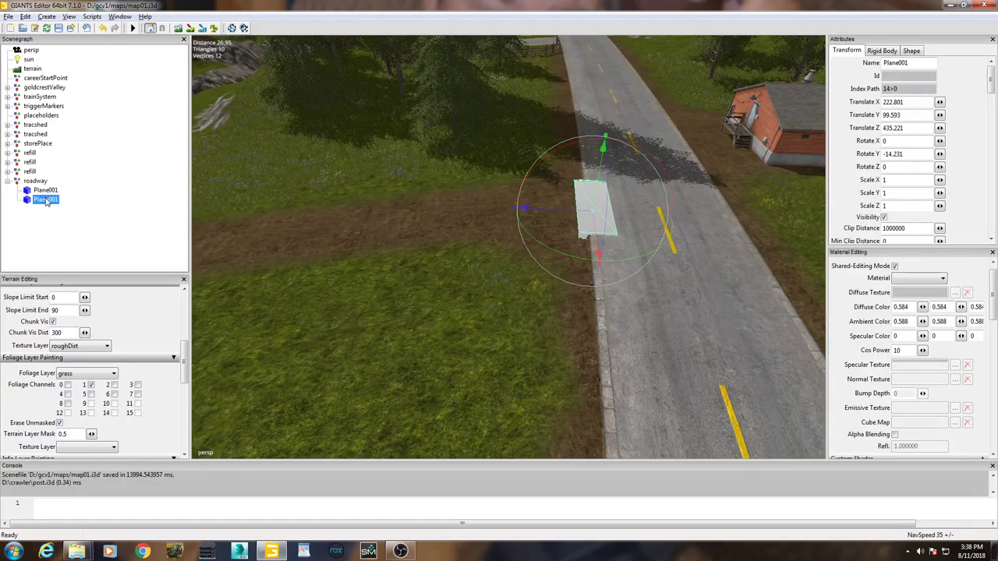
left_click_drag(520, 207, 359, 210)
left_click_drag(417, 233, 418, 263)
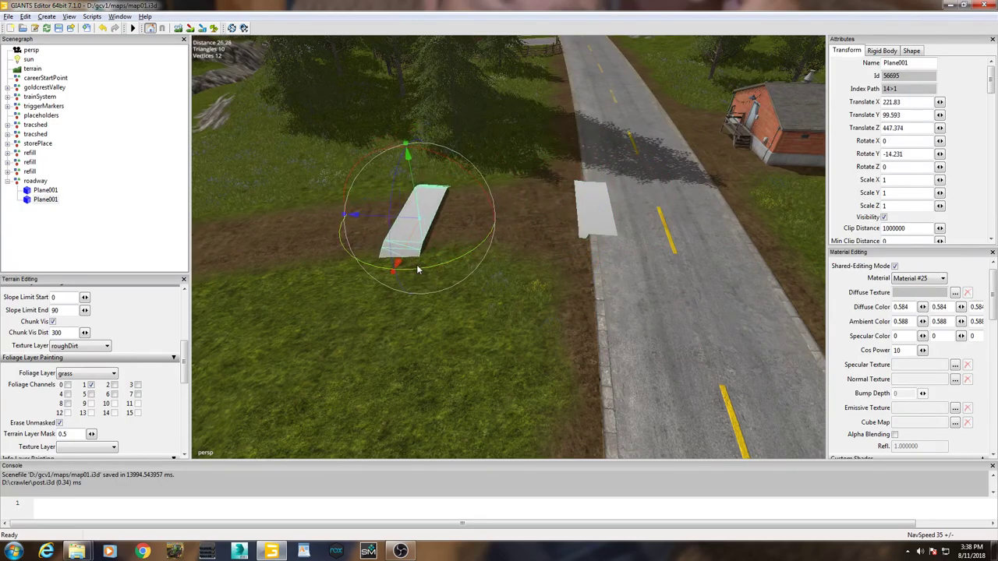
Rotate the second plane across the track to about 4.03 on X and -3.91 on Y.
left_click(428, 267)
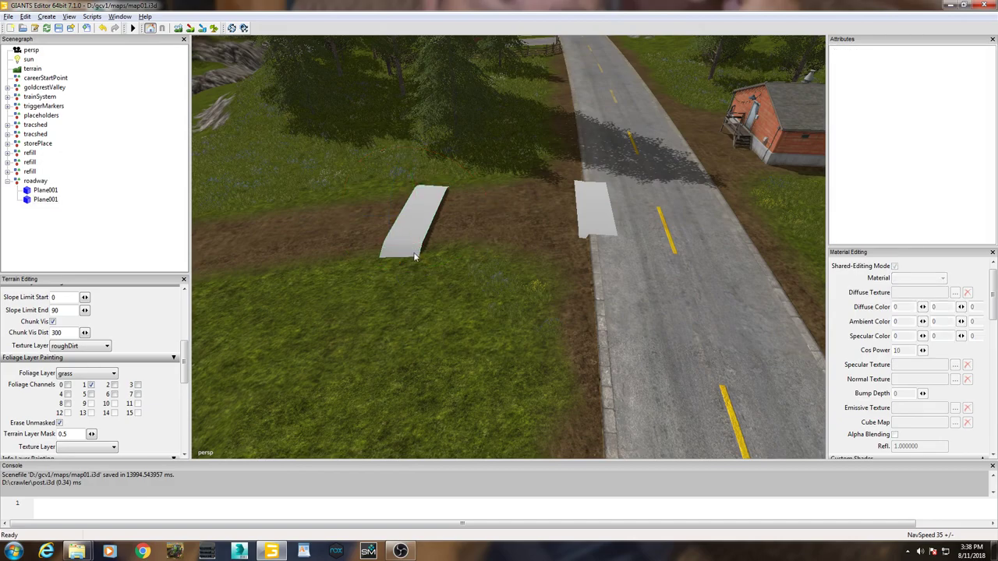
left_click(413, 246)
left_click_drag(430, 267, 448, 270)
left_click_drag(459, 162, 455, 192)
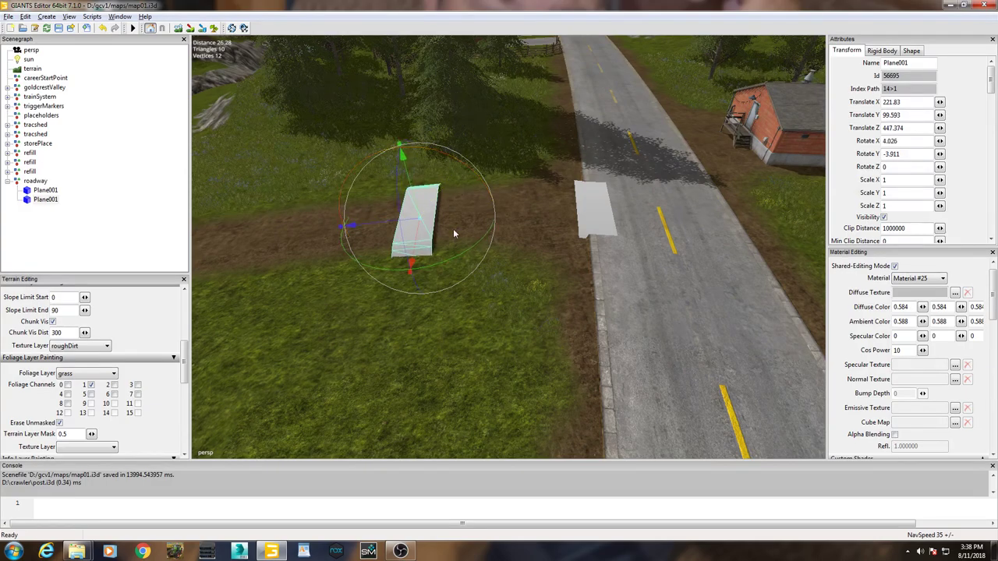
Duplicate the second plane, move the copy along the track to about X 222.58, Y 98.58, Z 461.90, and tilt it to about 5.12 on X.
middle_click_drag(478, 334, 524, 334, "alt")
key("ctrl+d")
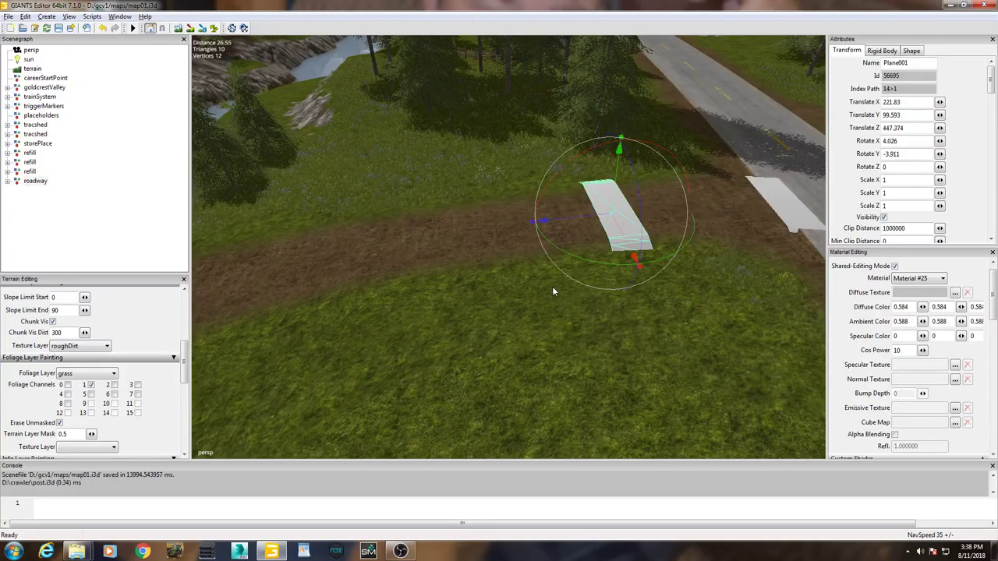
left_click_drag(576, 216, 353, 240)
left_click_drag(409, 266, 365, 255)
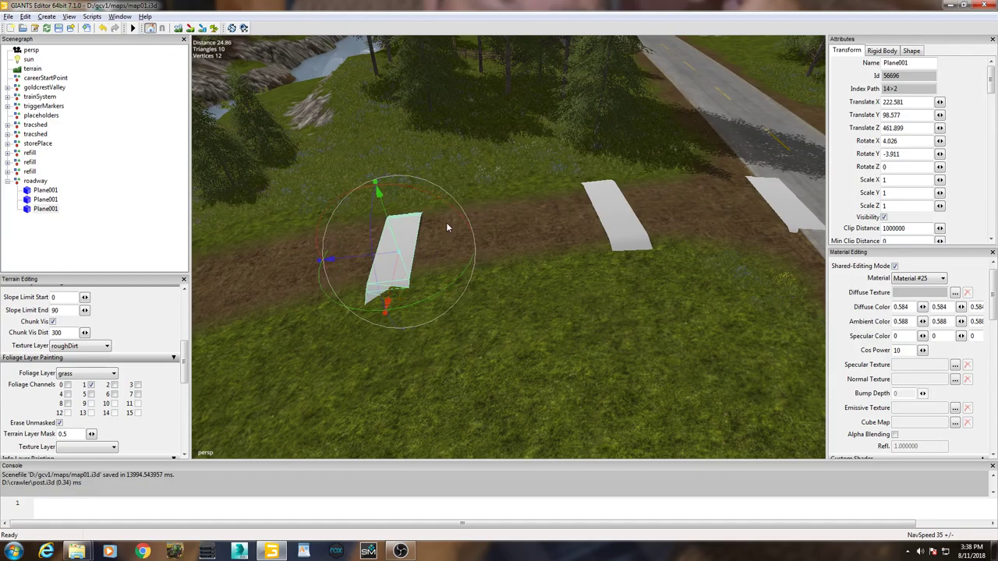
left_click_drag(452, 205, 450, 203)
Duplicate the third plane, place the copy at about X 222.13, Y 96.06, Z 476.59, and rotate it to about 11.70, -2.91, -10.56.
middle_click_drag(490, 319, 542, 315, "alt")
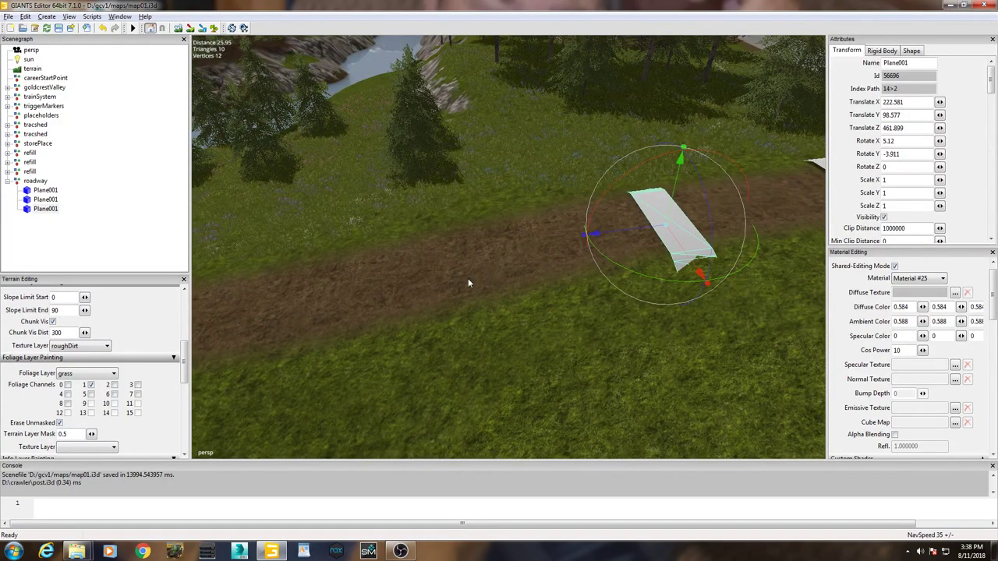
key("ctrl+d")
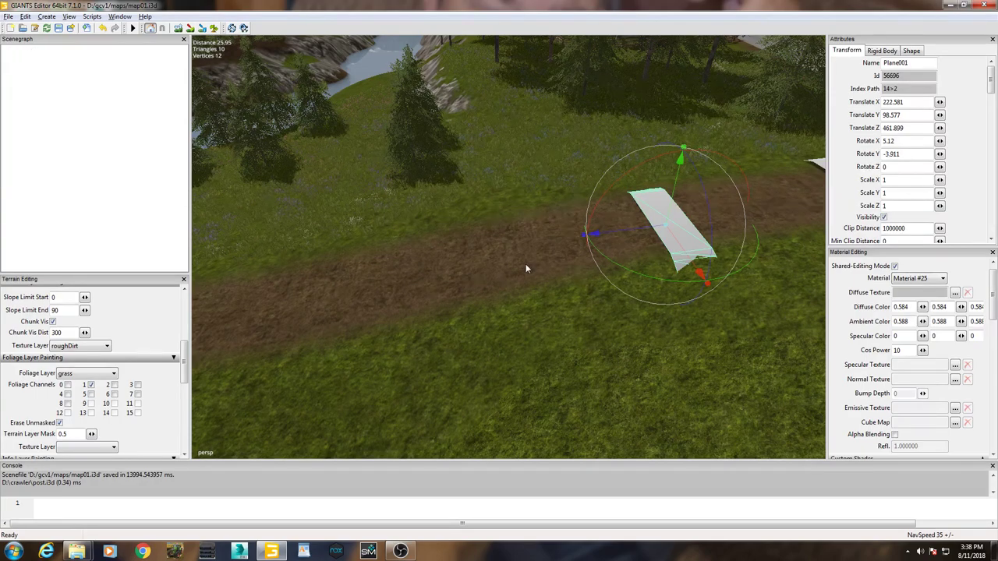
left_click_drag(598, 231, 384, 280)
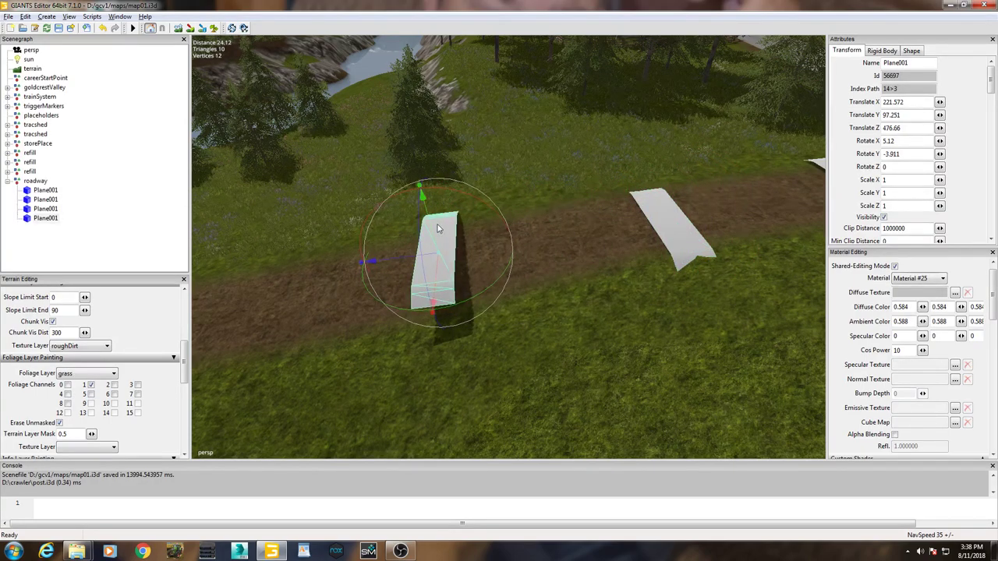
left_click_drag(429, 220, 431, 285)
left_click_drag(434, 243, 434, 250)
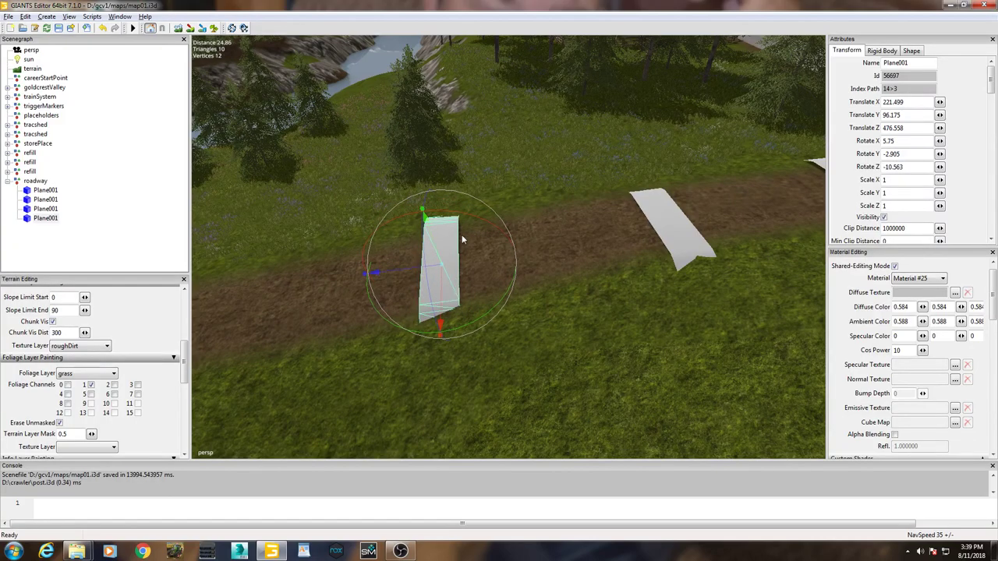
left_click_drag(477, 219, 472, 218)
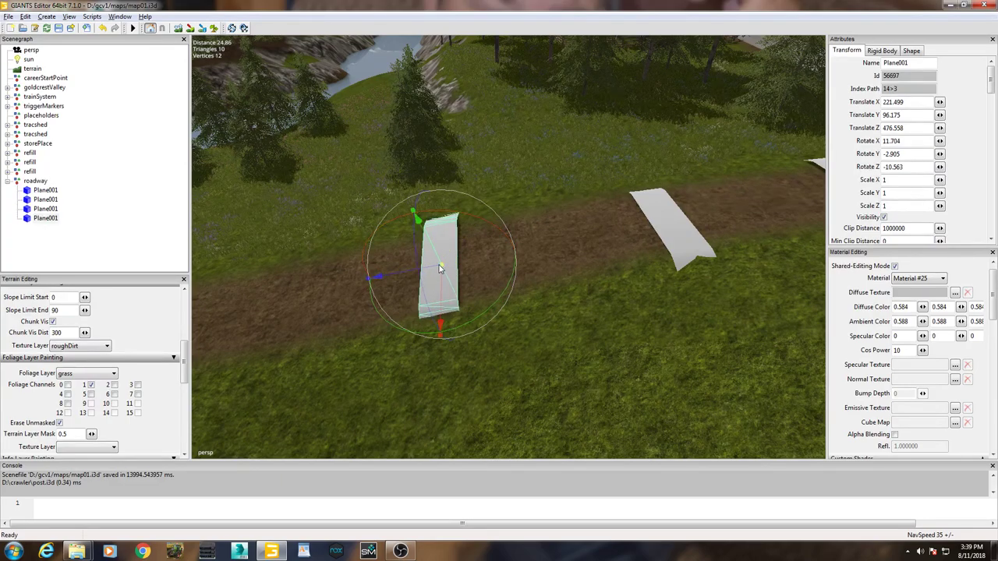
left_click_drag(440, 279, 446, 296)
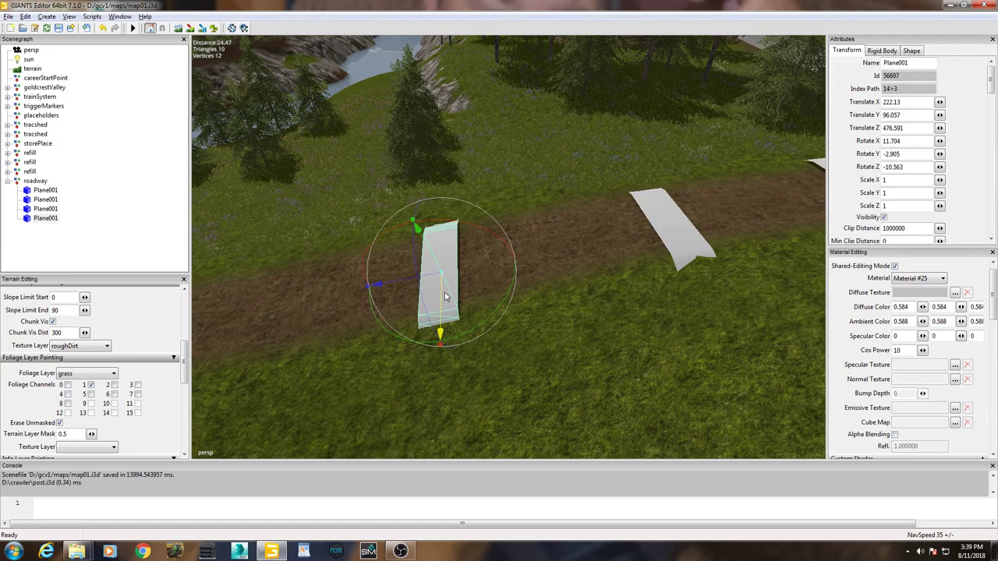
Duplicate the fourth plane, place the copy at about X 222.23, Y 93.17, Z 497.52, and rotate it to about 5.76, 9.37, -5.11.
middle_click_drag(623, 368, 666, 362, "alt")
key("ctrl+d")
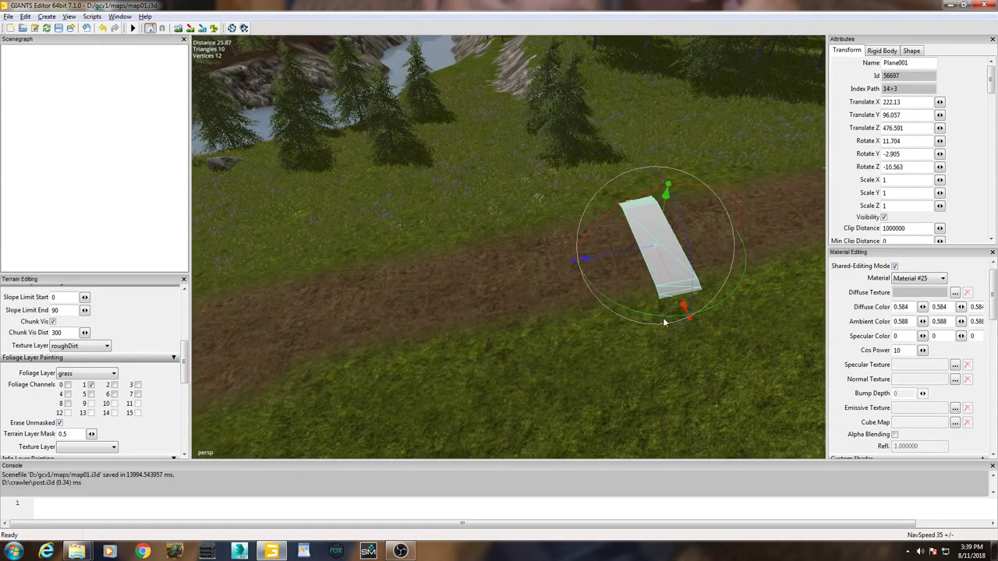
left_click_drag(629, 253, 326, 261)
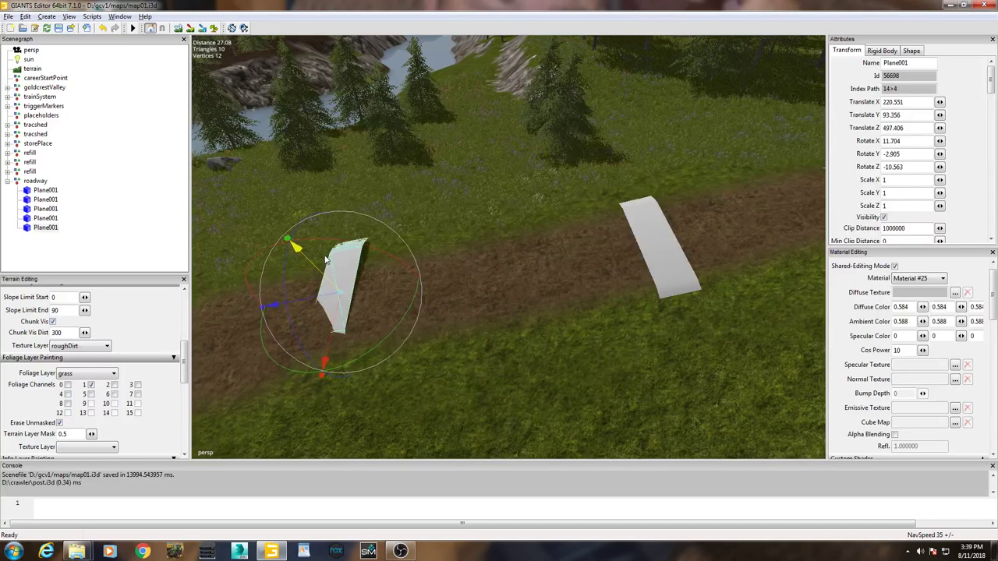
left_click_drag(287, 316, 321, 322)
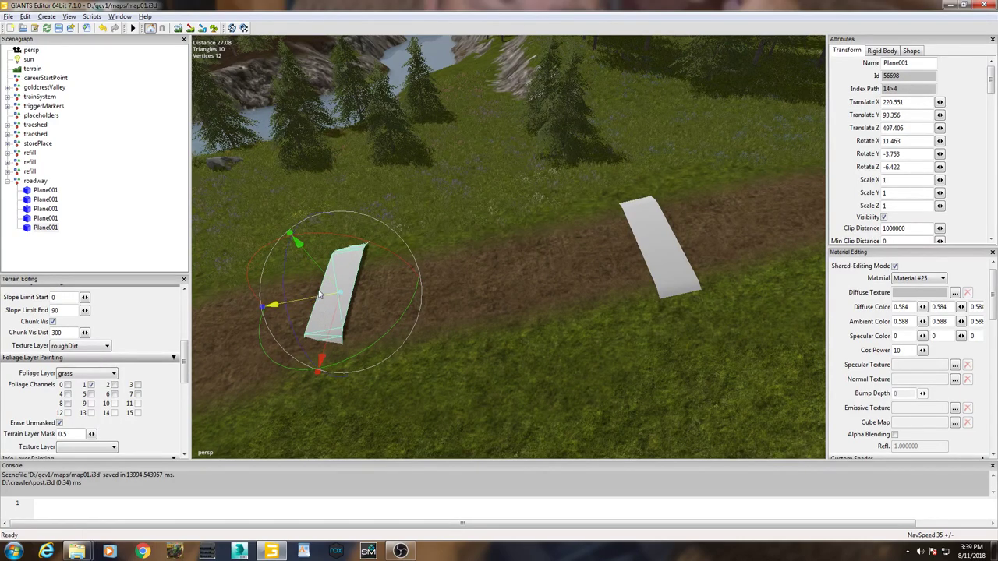
left_click_drag(363, 244, 372, 248)
left_click_drag(333, 325, 331, 352)
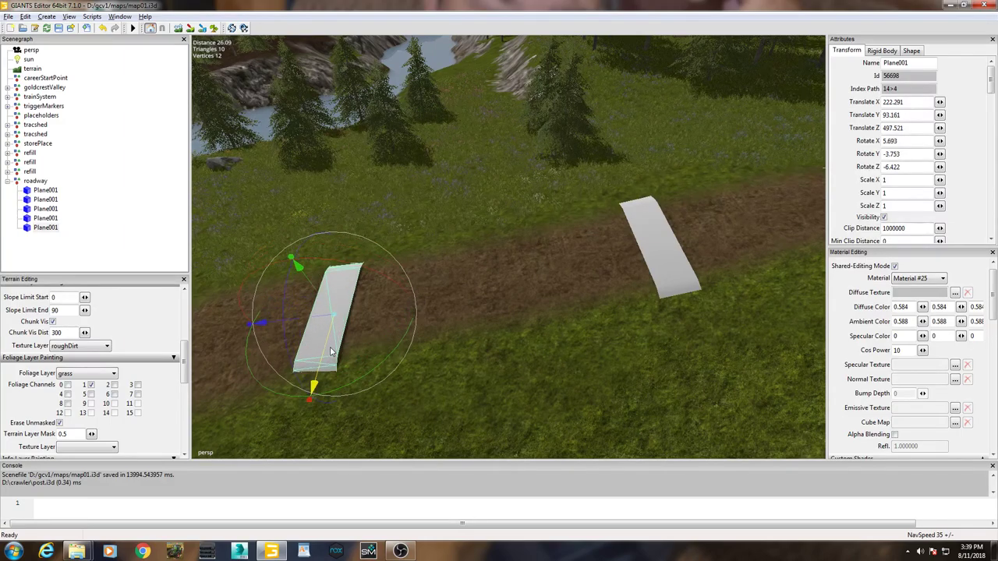
left_click_drag(337, 386, 362, 386)
Duplicate the fifth plane, place the copy at about X 225.40, Y 91.12, Z 517.76, and rotate it to about 4.60, -7.06, -6.75.
middle_click_drag(506, 401, 590, 386, "alt")
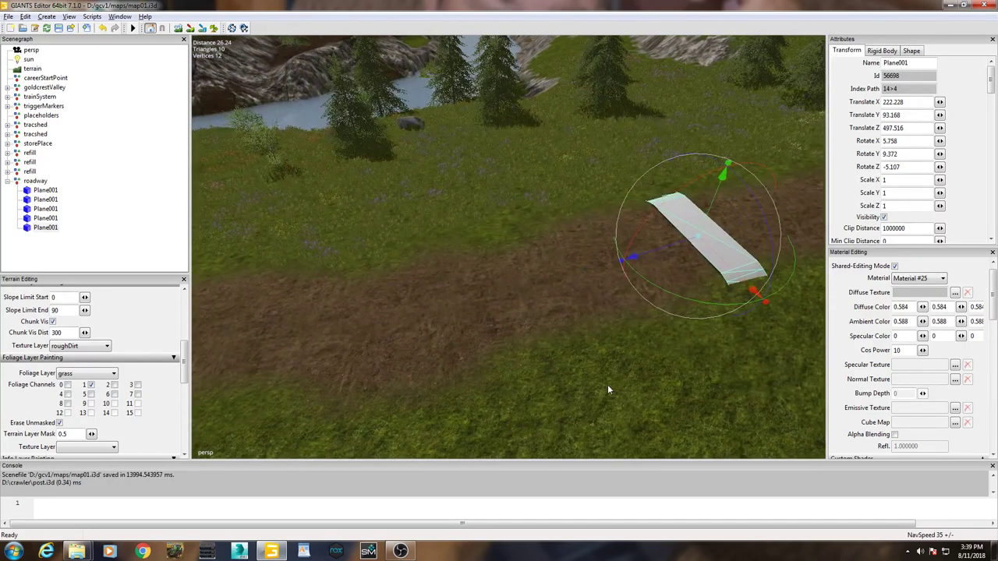
key("ctrl+d")
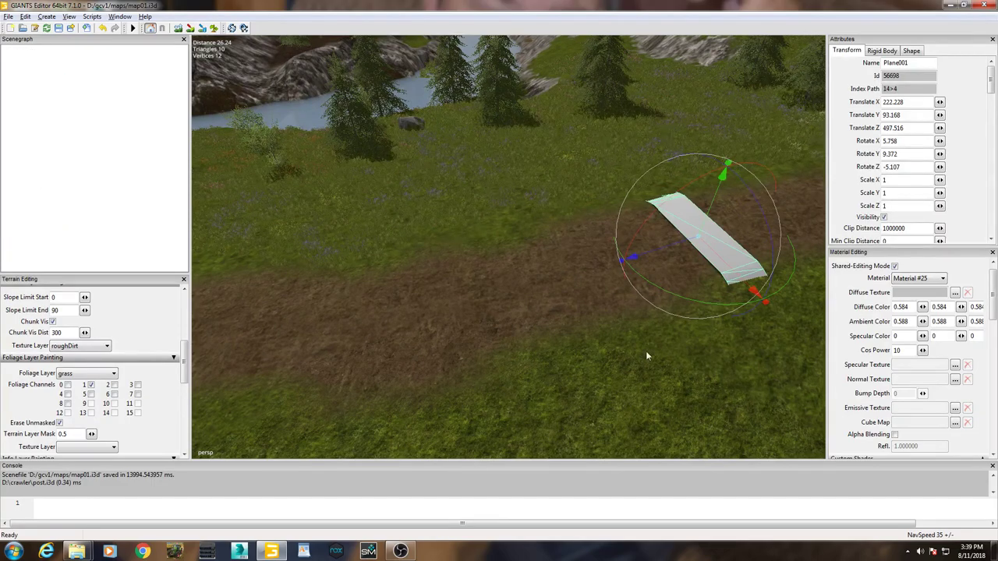
left_click_drag(671, 247, 303, 294)
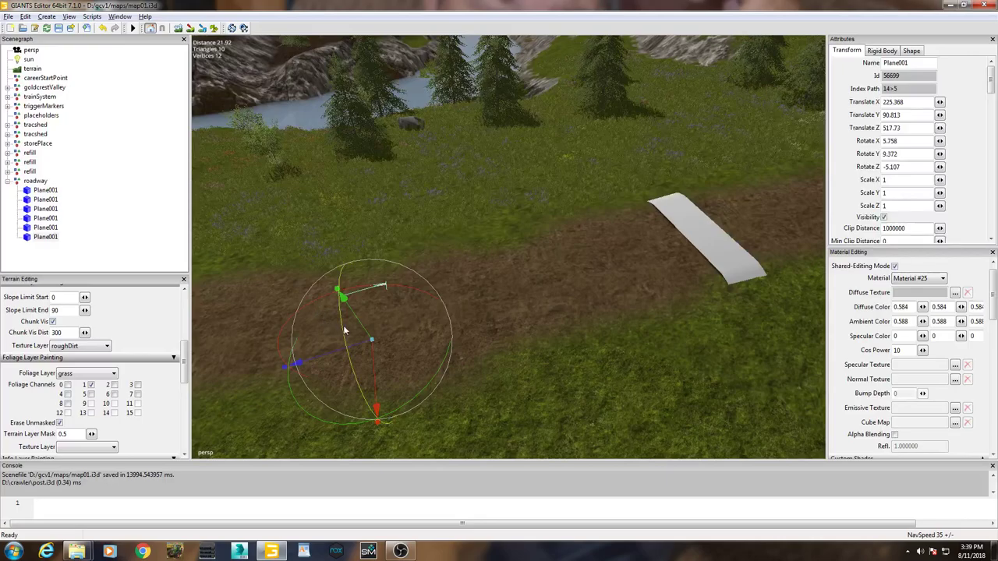
left_click_drag(357, 321, 361, 317)
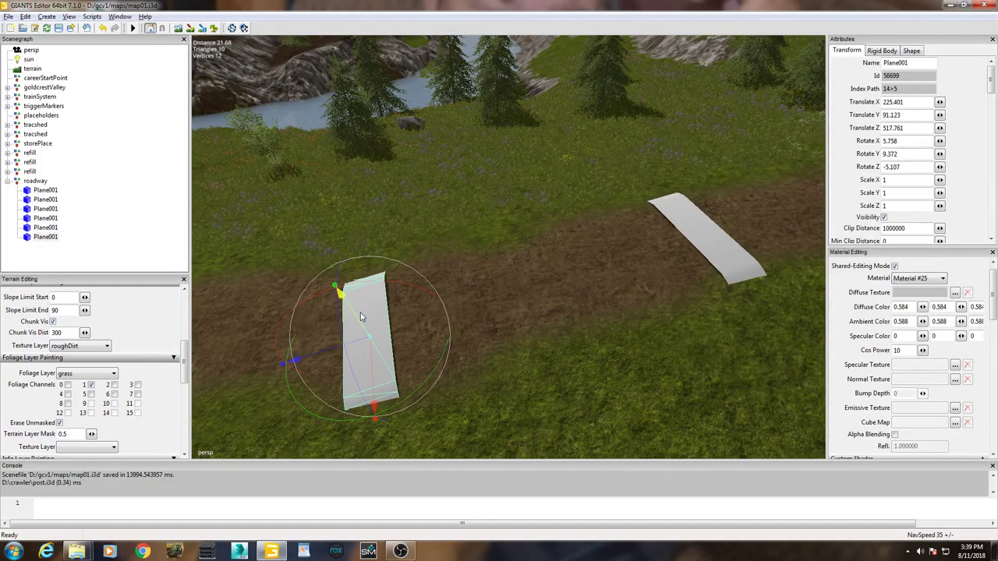
left_click_drag(416, 401, 384, 400)
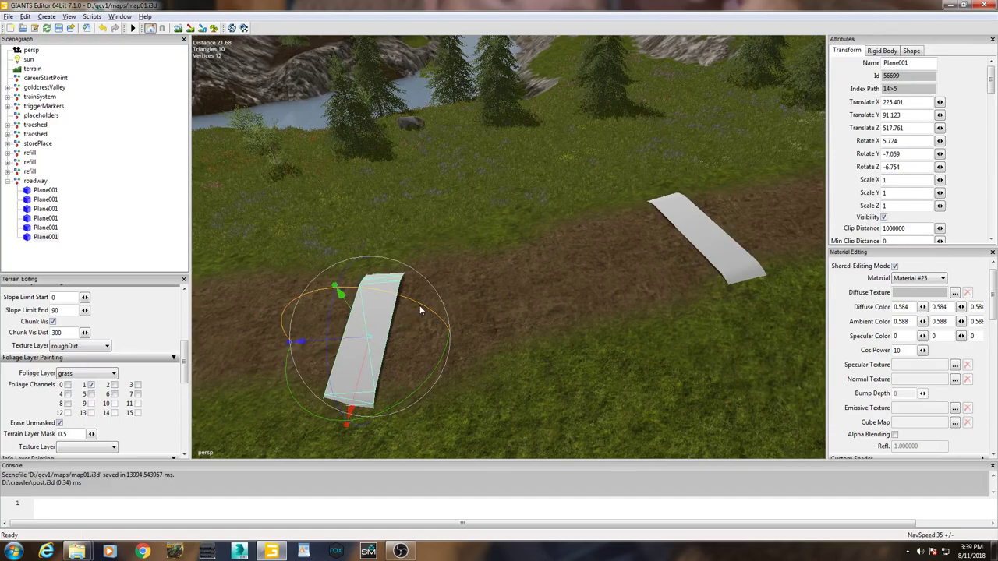
left_click_drag(419, 302, 425, 300)
Duplicate the sixth plane, place the copy at about X 223.75, Y 89.52, Z 546.78, and rotate it to about 4.81, 1.53, 1.42.
middle_click_drag(528, 399, 584, 392, "alt")
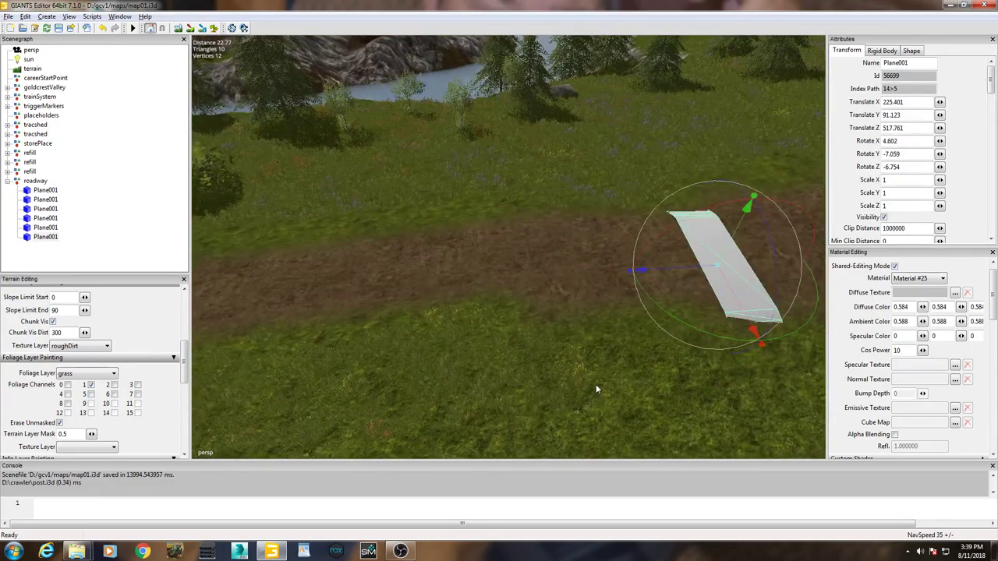
right_click_drag(598, 387, 519, 394, "alt")
key("ctrl+d")
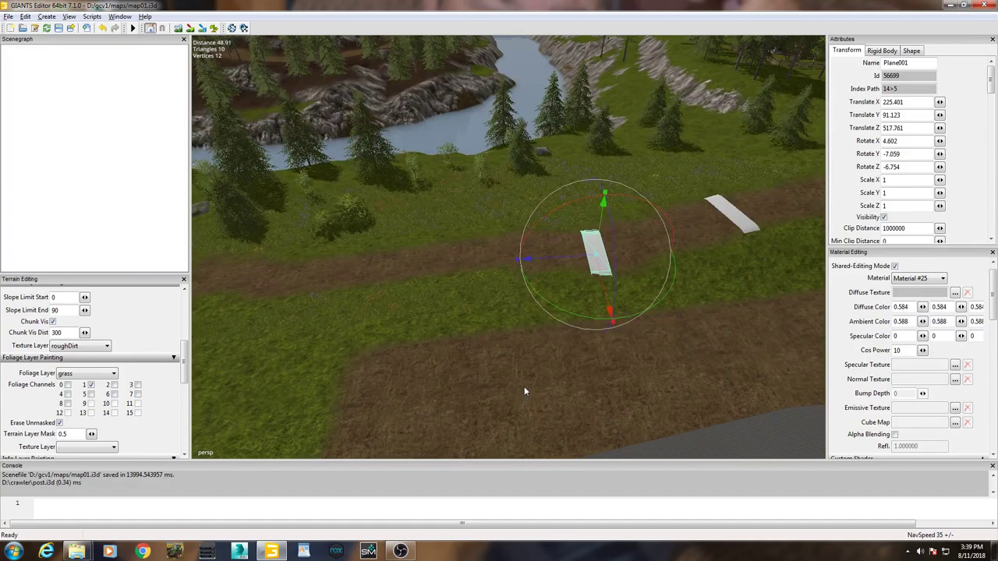
left_click_drag(568, 257, 360, 317)
left_click_drag(352, 355, 313, 291)
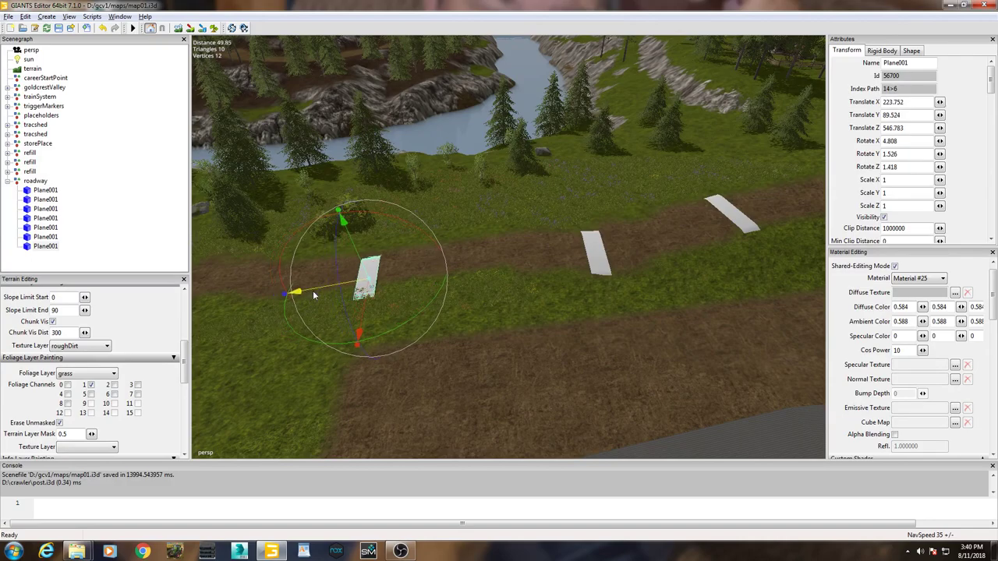
Tilt the seventh plane to about X 6.10, and place a duplicate at about X 222.37, Y 88.80, Z 584.76, rotated to about 2.19, 1.64, -1.48.
left_click_drag(387, 215, 387, 217)
middle_click_drag(450, 331, 557, 331, "alt")
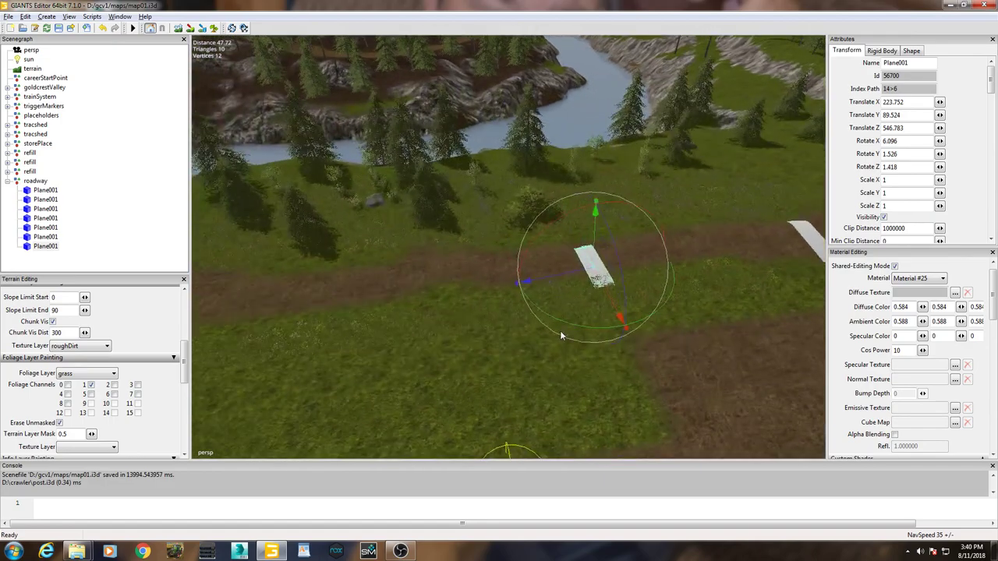
key("ctrl+d")
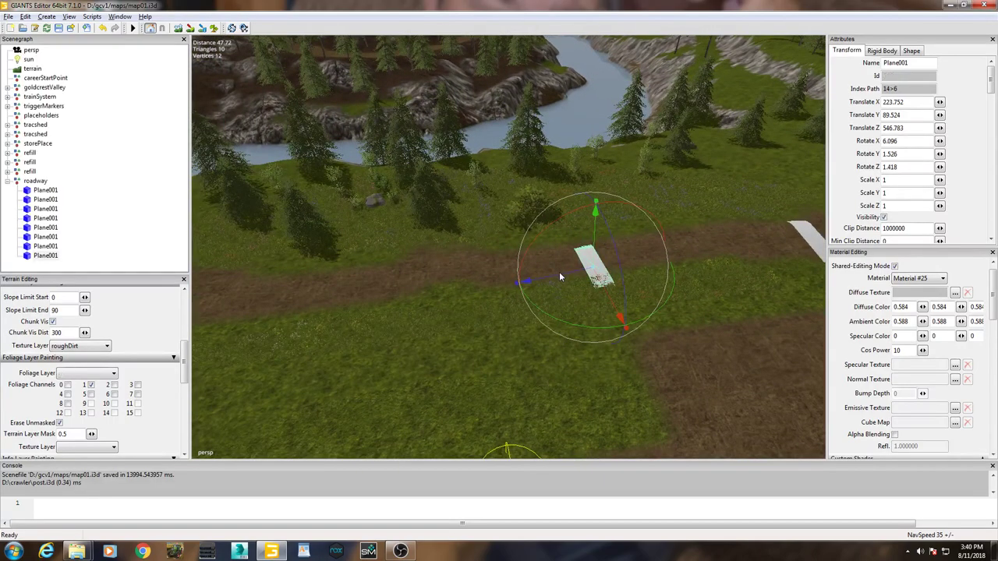
left_click_drag(522, 282, 276, 331)
left_click_drag(311, 232, 315, 241)
left_click_drag(261, 266, 261, 269)
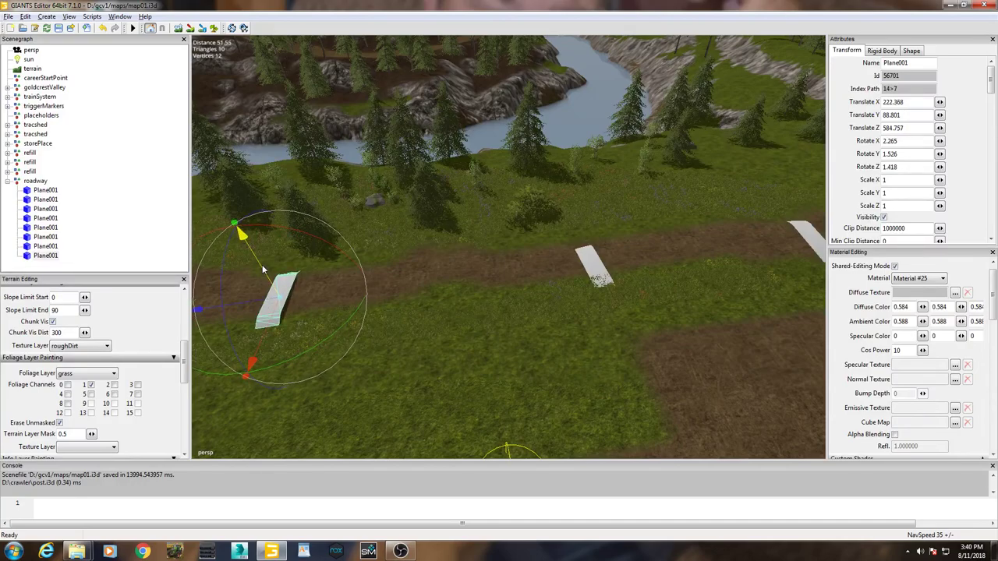
left_click_drag(222, 299, 222, 297)
middle_click_drag(507, 332, 610, 347, "alt")
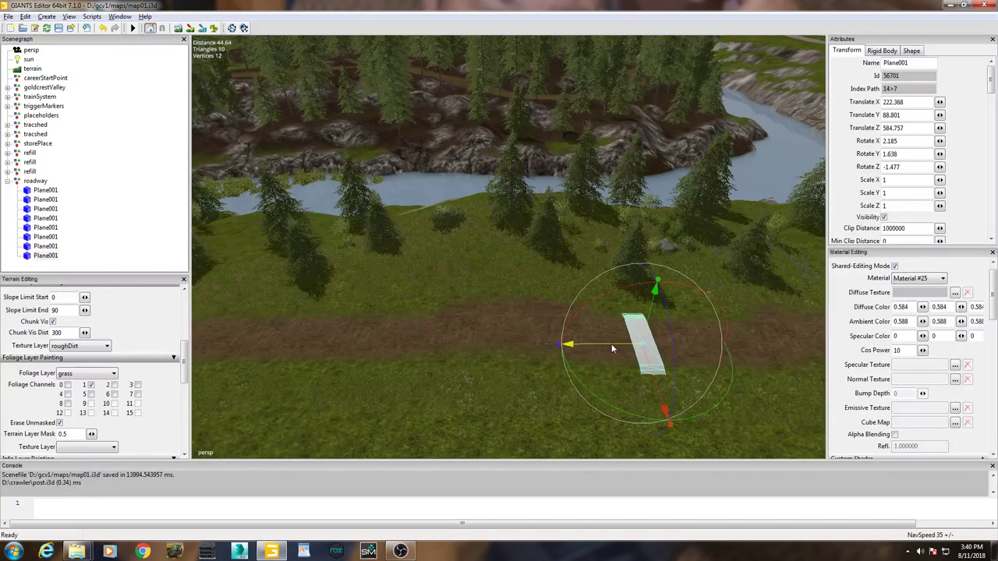
Duplicate the eighth plane and place the copy further along the dirt track at about X 222.82, Y 84.90, Z 651.12.
key("ctrl+d")
left_click_drag(611, 346, 212, 336)
middle_click_drag(528, 374, 675, 364, "alt")
left_click_drag(580, 313, 419, 303)
left_click_drag(420, 356, 418, 338)
left_click_drag(420, 287, 420, 292)
middle_click_drag(482, 379, 547, 380)
Duplicate the ninth plane and place the copy on the track before the bend at about X 222.01, Y 84.86, Z 709.13.
key("ctrl+d")
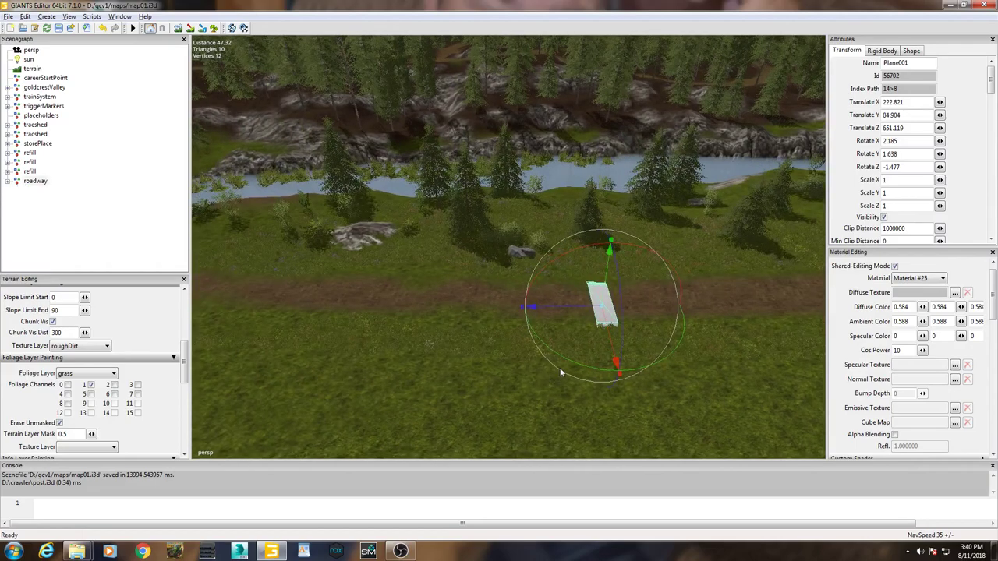
left_click_drag(578, 313, 278, 269)
middle_click_drag(403, 354, 551, 354, "alt")
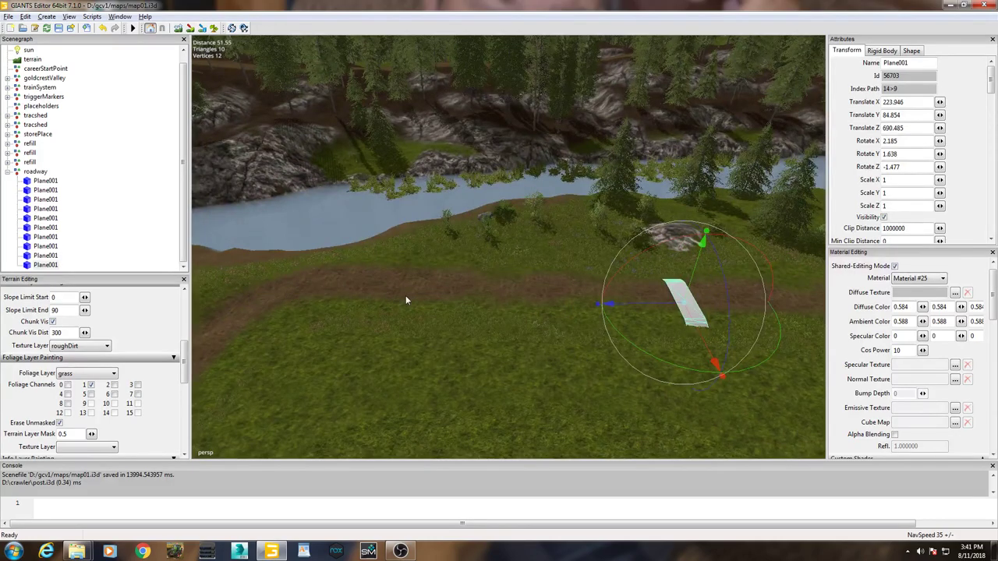
left_click_drag(626, 304, 490, 299)
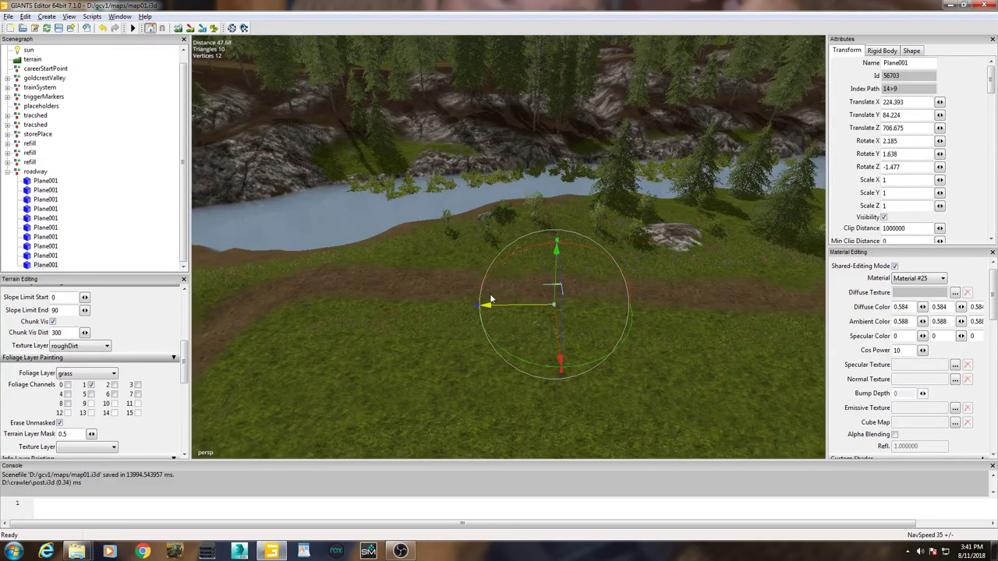
left_click_drag(557, 281, 557, 270)
left_click_drag(523, 306, 507, 306)
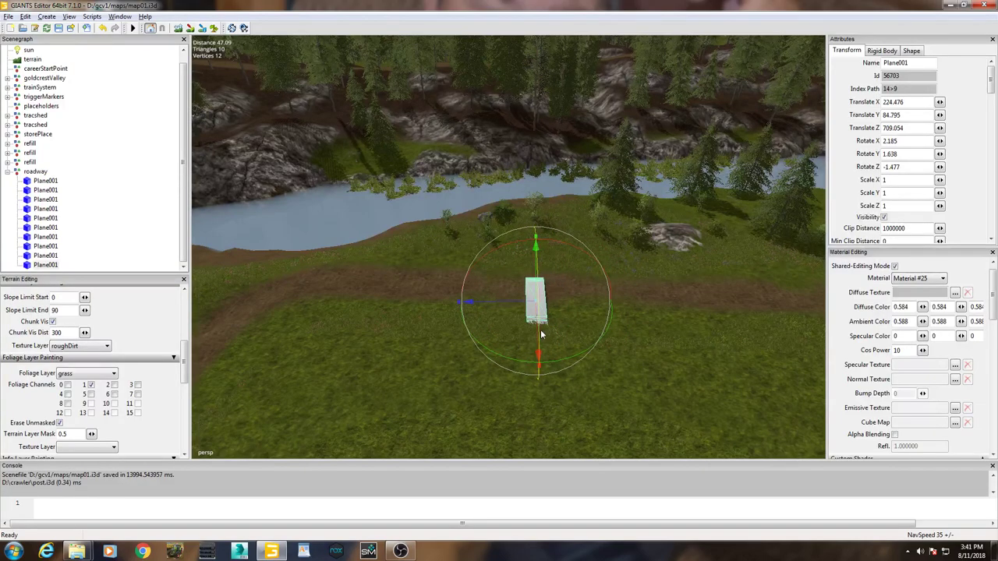
left_click_drag(734, 428, 666, 421, "alt")
middle_click_drag(667, 422, 643, 419, "alt")
left_click_drag(583, 326, 598, 348)
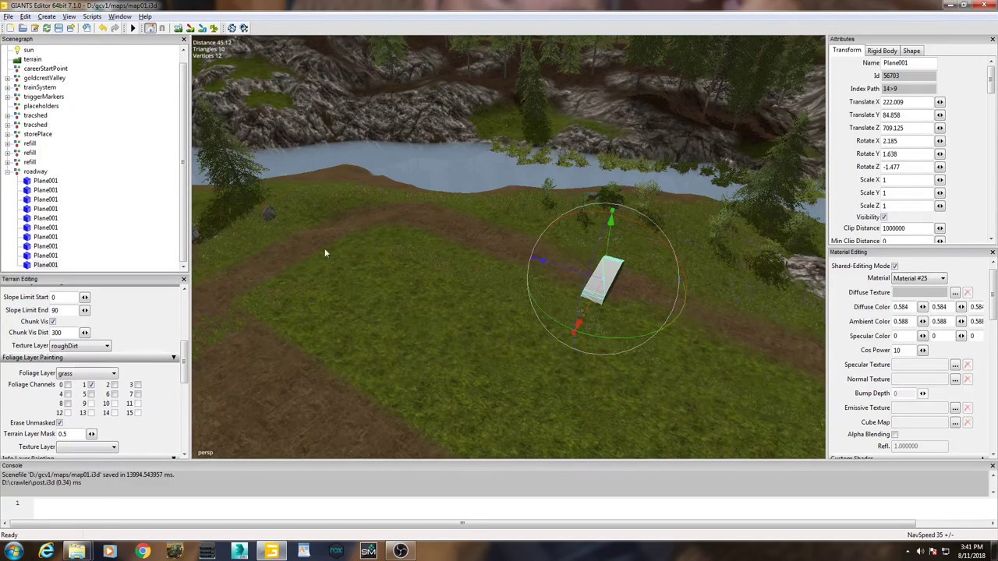
Duplicate the tenth plane and place the copy past the bend near the small green house at about X 249.28, Y 84.80, Z 745.70.
key("ctrl+d")
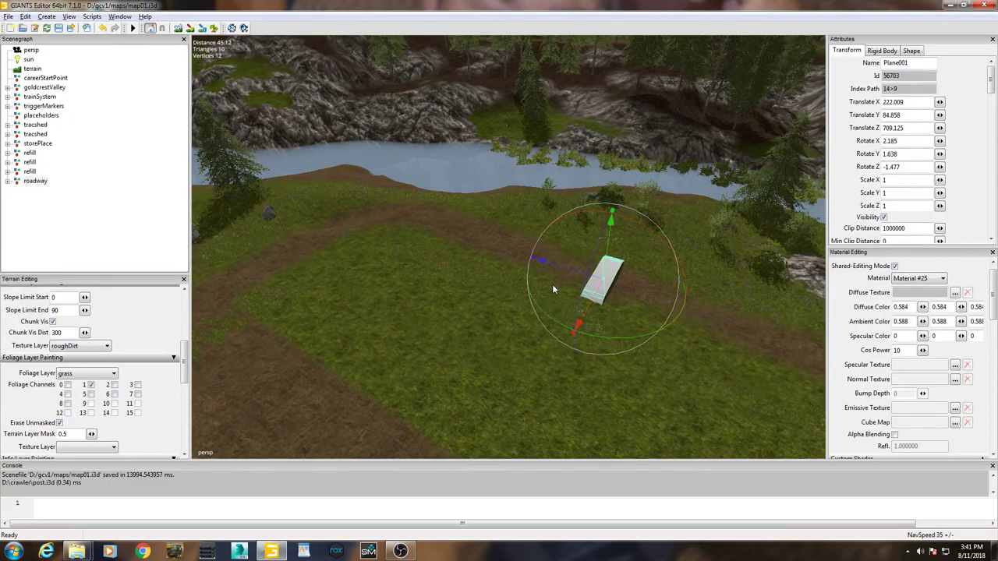
left_click_drag(560, 267, 275, 179)
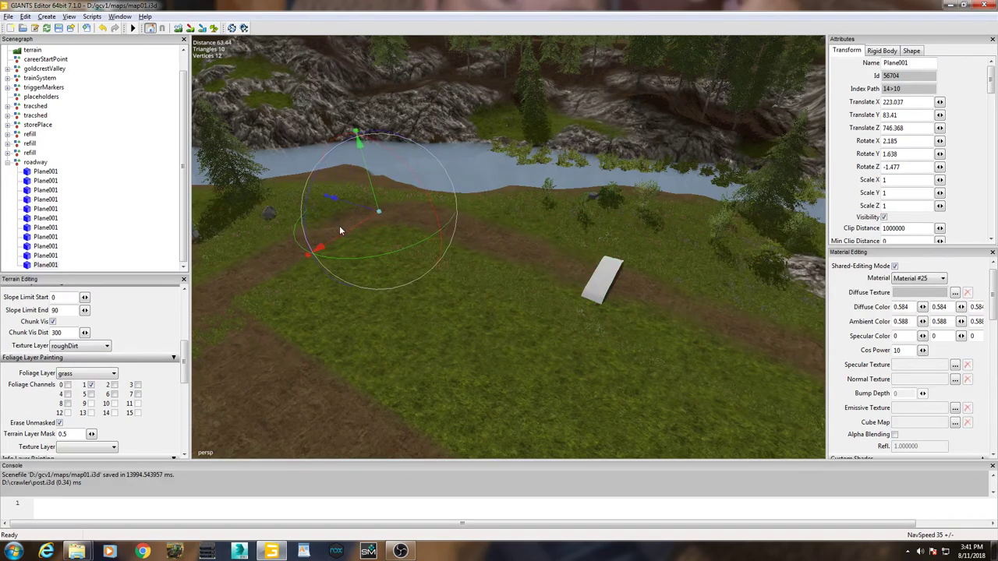
left_click_drag(348, 228, 384, 288)
left_click_drag(610, 288, 517, 273, "alt")
left_click_drag(364, 230, 365, 207)
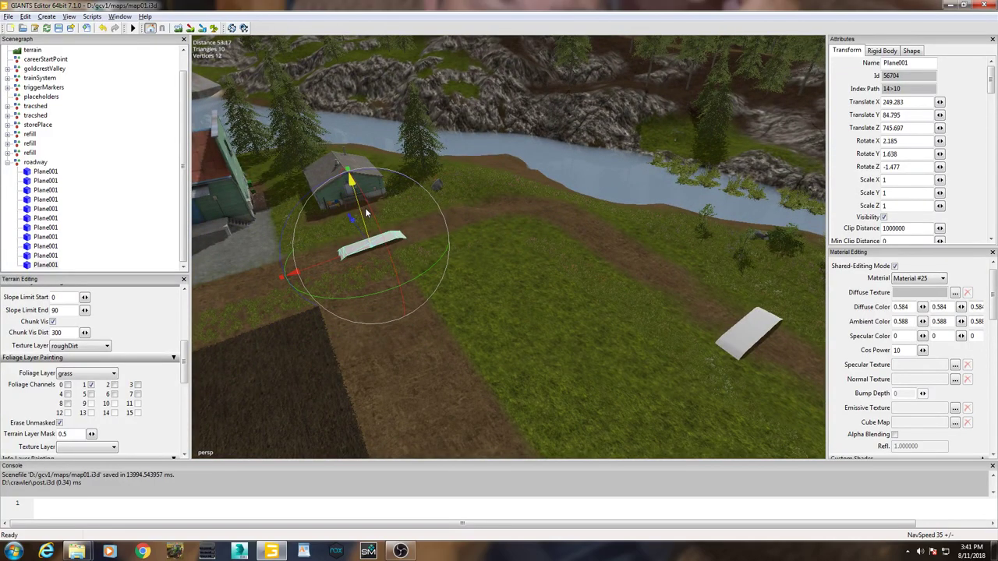
Set the eleventh plane's rotation to X 0, Y 90, Z 0 so it lies across the track.
double_click(919, 142)
type("0")
double_click(917, 154)
type("0")
double_click(920, 166)
type("0")
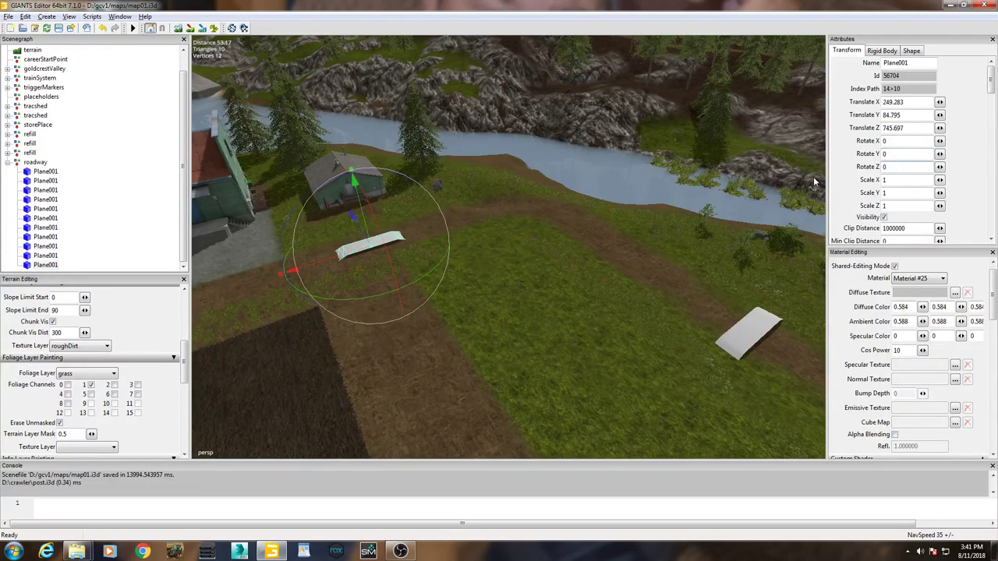
key("shift+Tab")
type("90")
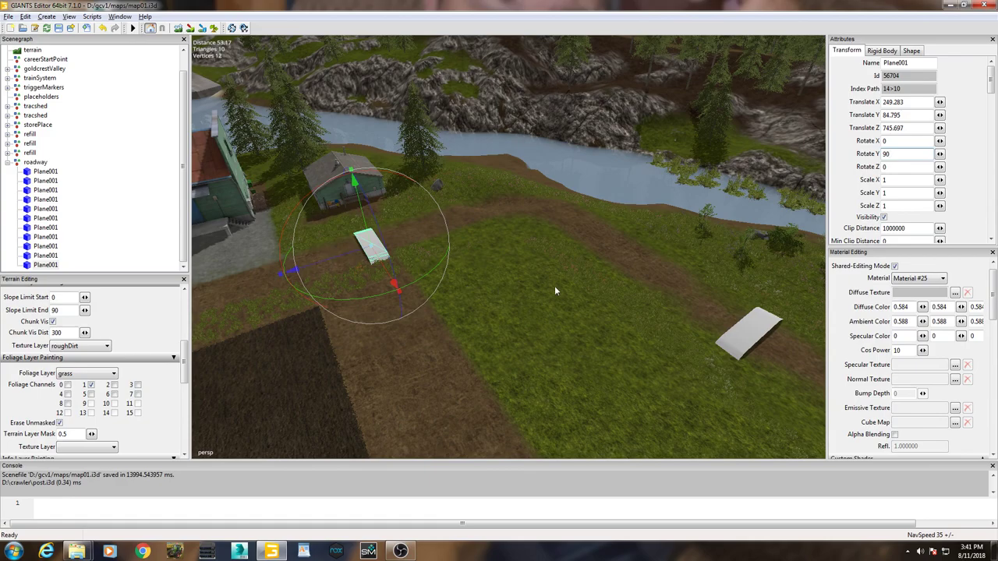
Duplicate the eleventh plane and place the copy past the grain building at about X 325.95, Y 84.80, Z 745.70.
left_click(40, 256)
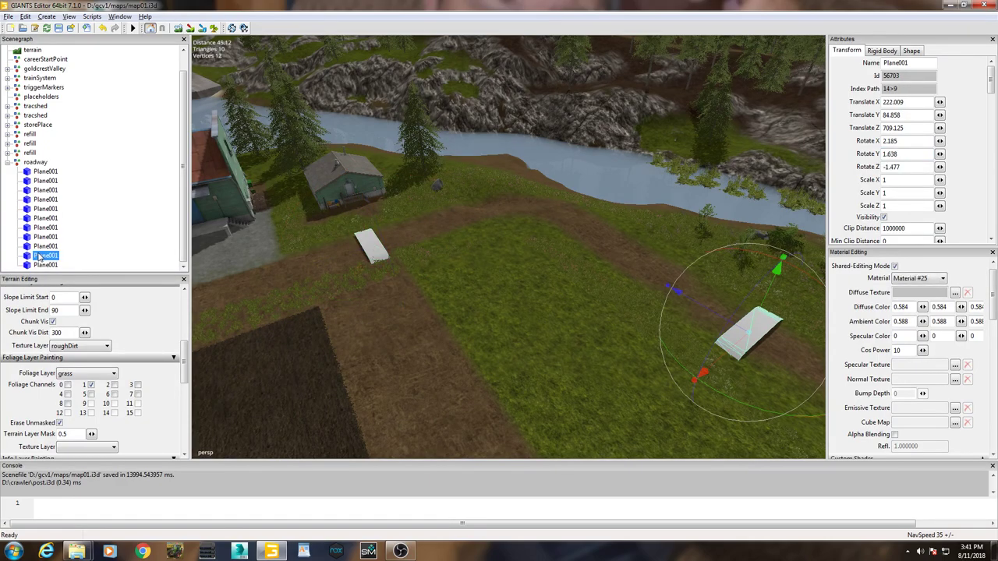
left_click(41, 266)
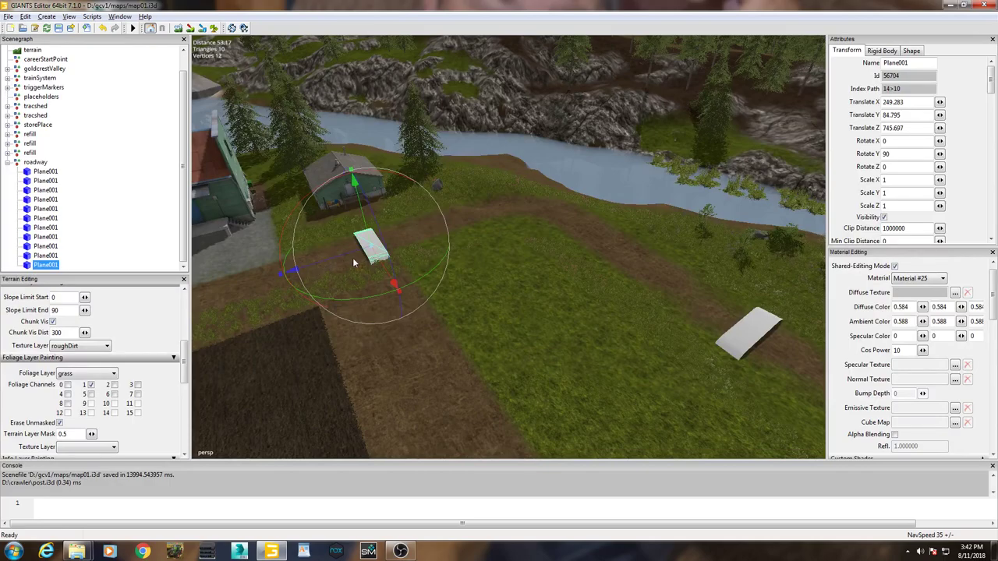
key("ctrl+d")
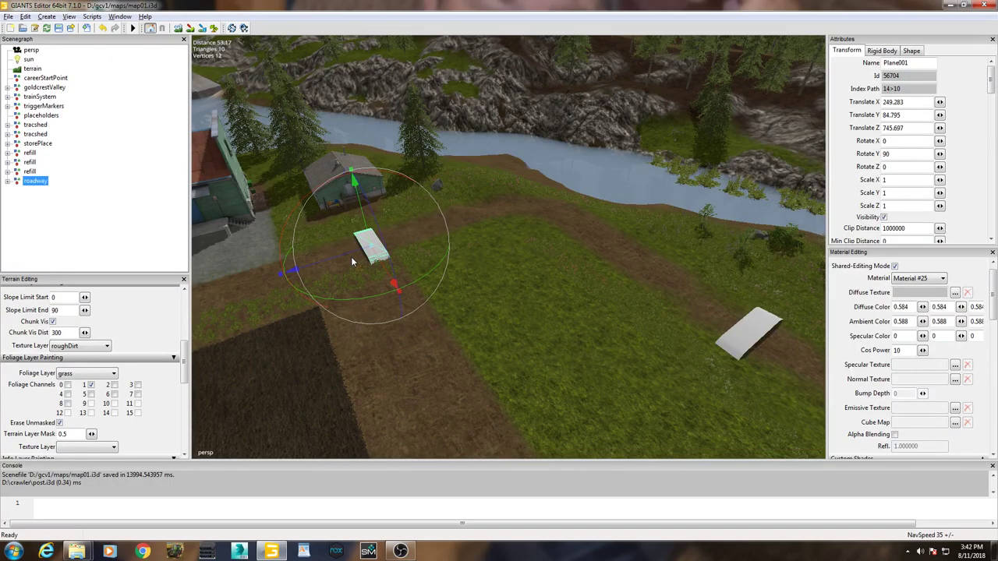
left_click_drag(330, 255, 172, 303)
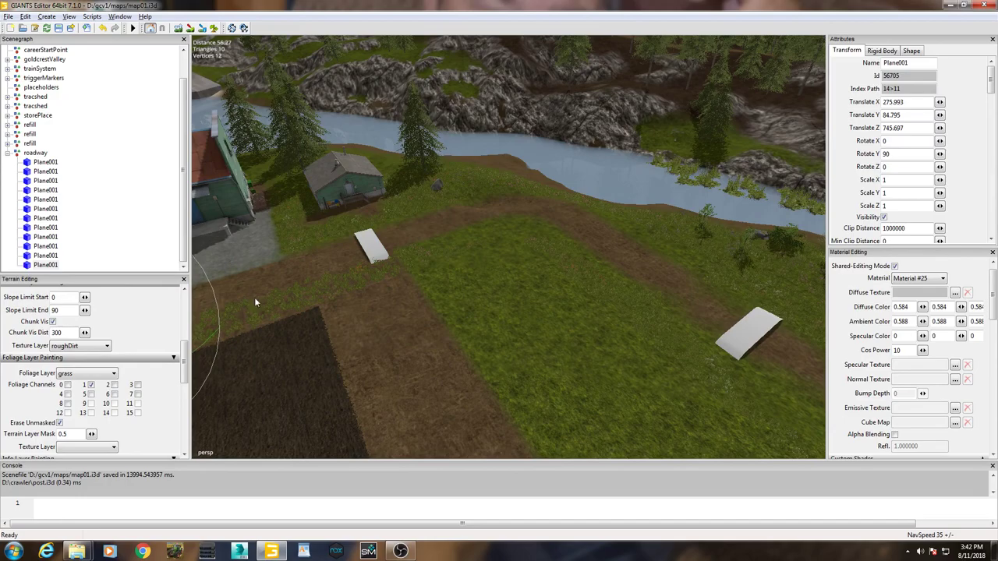
left_click_drag(541, 334, 689, 313, "alt")
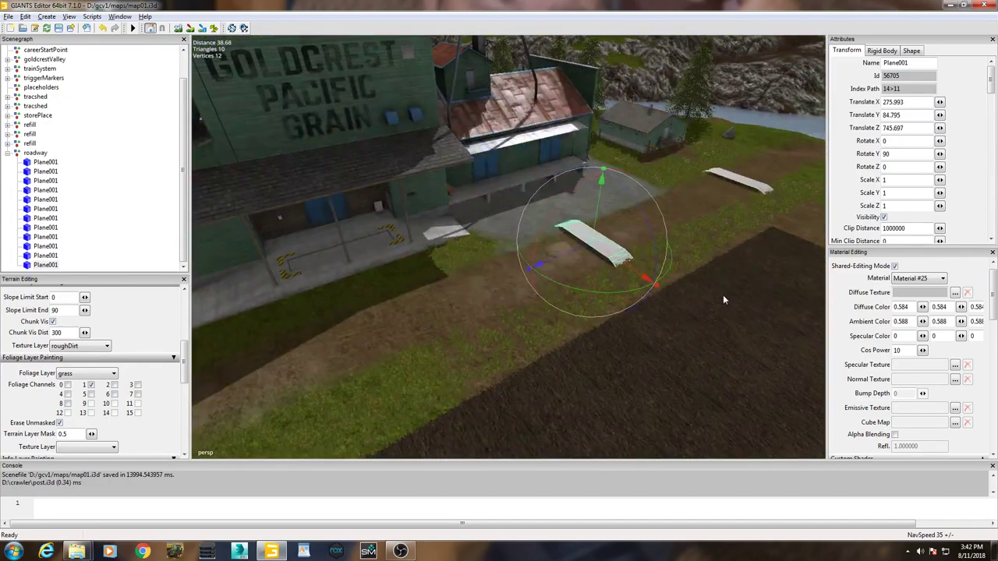
left_click_drag(578, 249, 323, 342)
key("f")
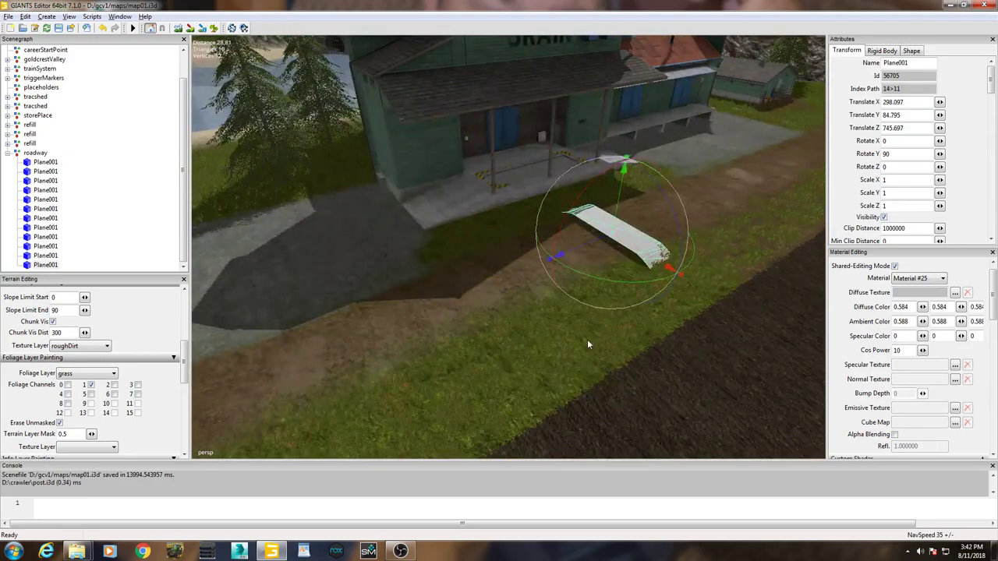
right_click_drag(587, 340, 502, 345, "alt")
left_click_drag(530, 254, 349, 299)
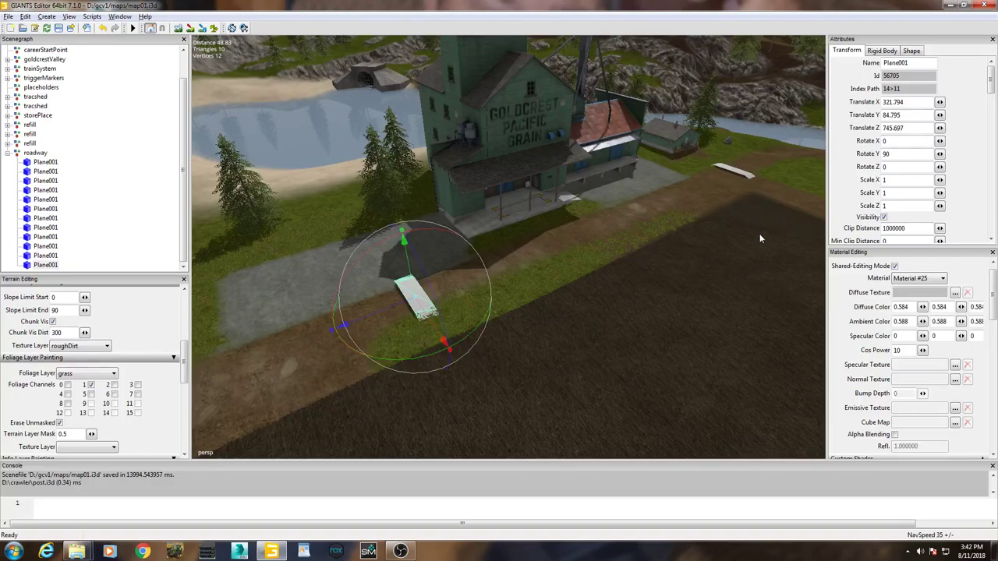
left_click_drag(387, 305, 354, 323)
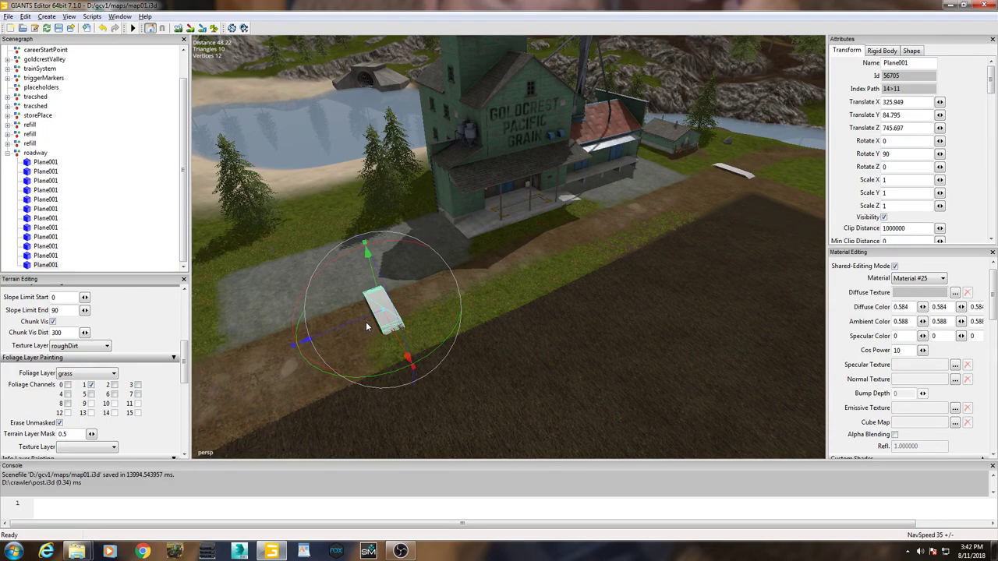
Duplicate the twelfth plane and place the copy on the track beyond the gravel lot at about X 357.49, Y 84.38, Z 743.83.
left_click(43, 163)
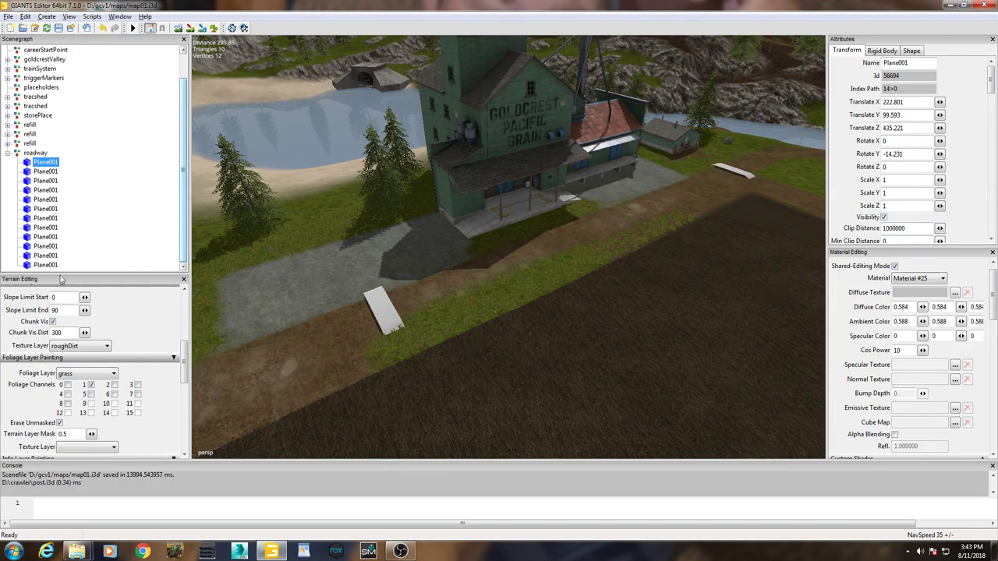
left_click(37, 265)
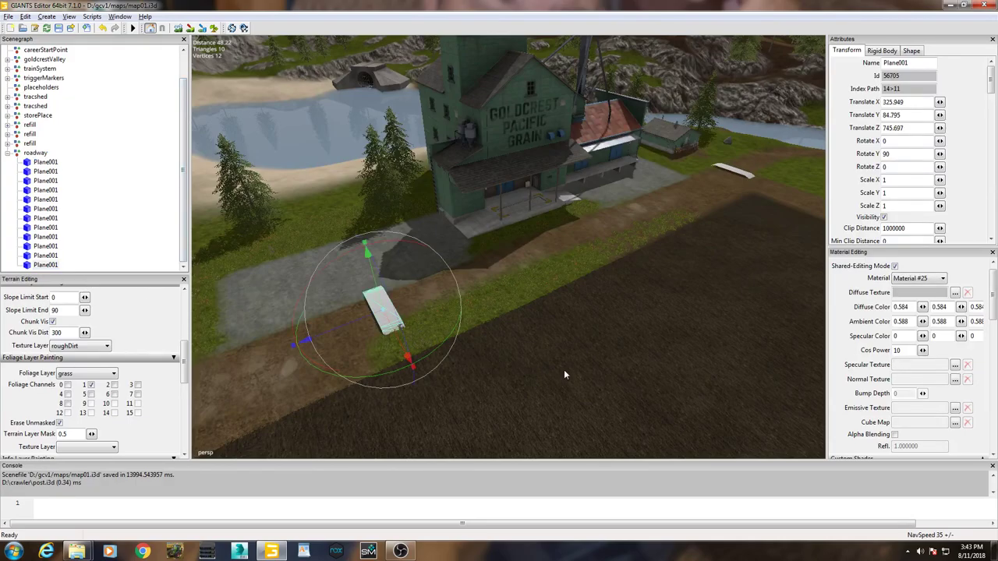
middle_click_drag(546, 394, 598, 372, "alt")
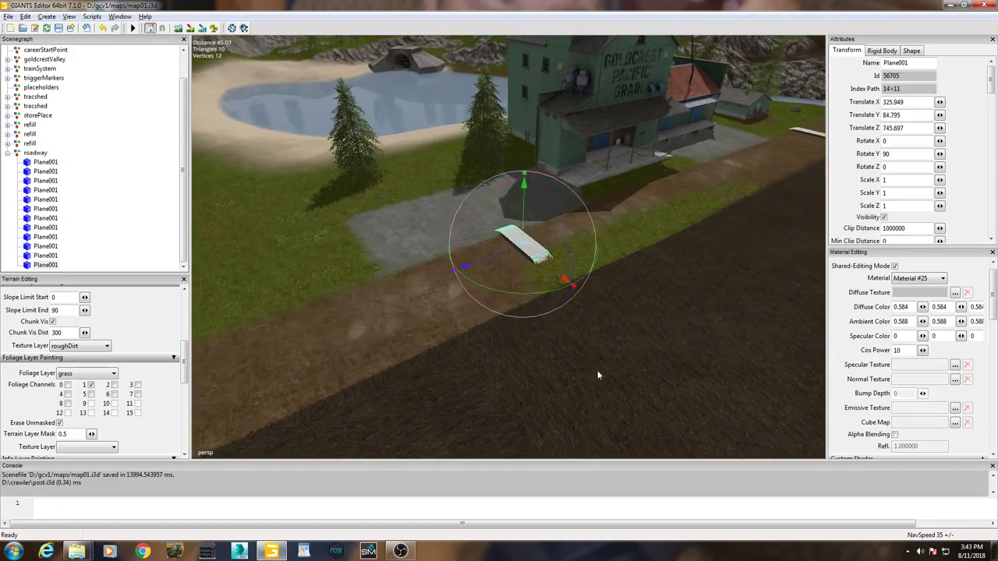
key("ctrl+d")
left_click_drag(499, 255, 195, 360)
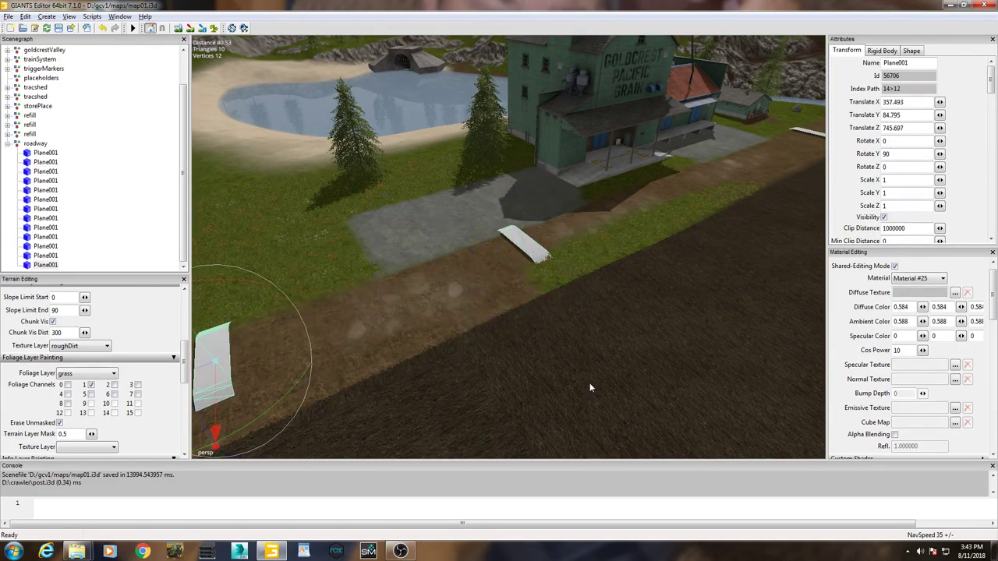
middle_click_drag(609, 404, 719, 375, "alt")
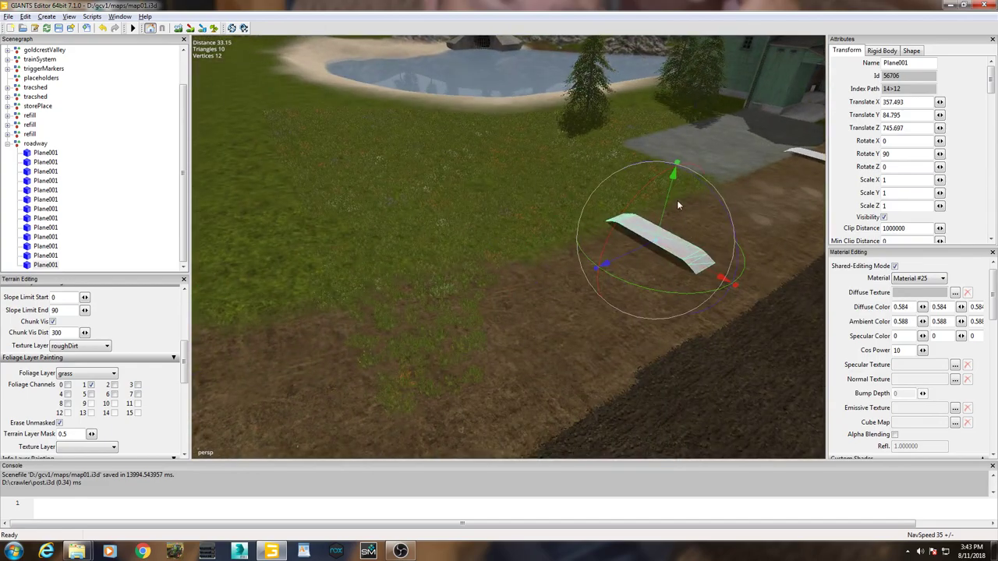
left_click_drag(668, 203, 667, 207)
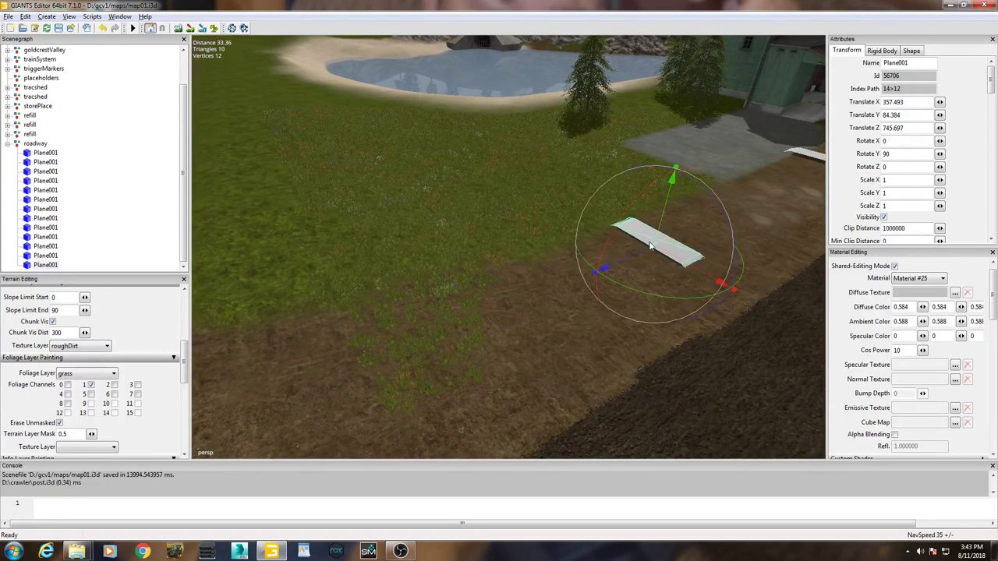
left_click_drag(686, 263, 713, 283)
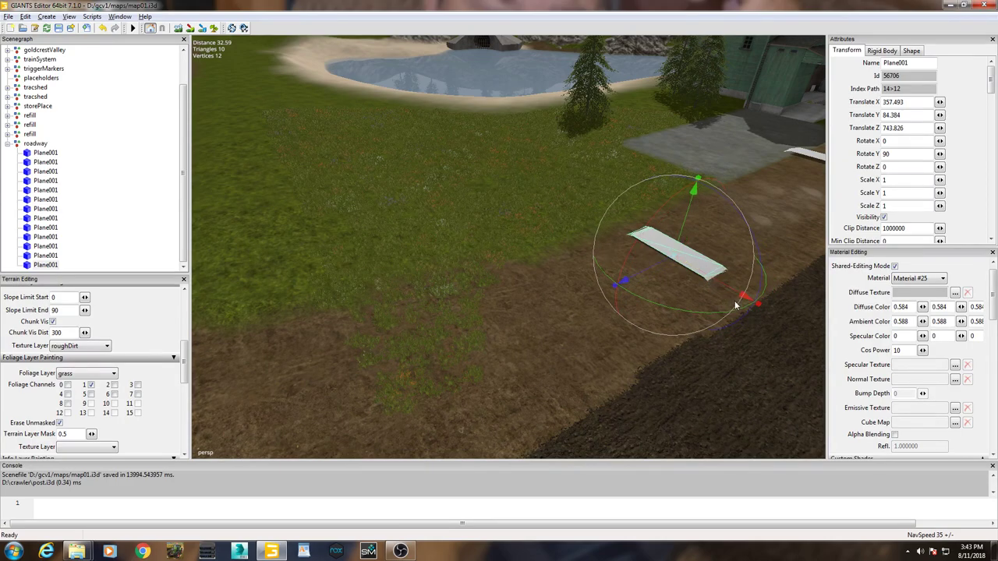
Duplicate the thirteenth plane, place the copy at about X 381.75, Y 86.15, Z 743.83, and set its X rotation to about -2.03.
key("ctrl+d")
left_click_drag(647, 267, 362, 343)
left_click_drag(304, 355, 308, 357)
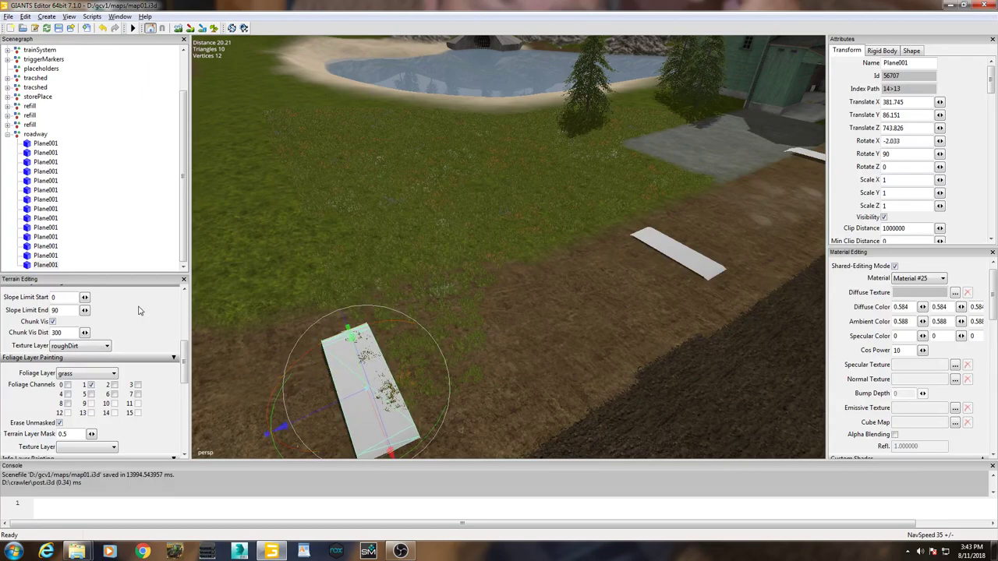
Select the whole roadway group and collapse its list of planes in the scenegraph.
left_click(36, 134)
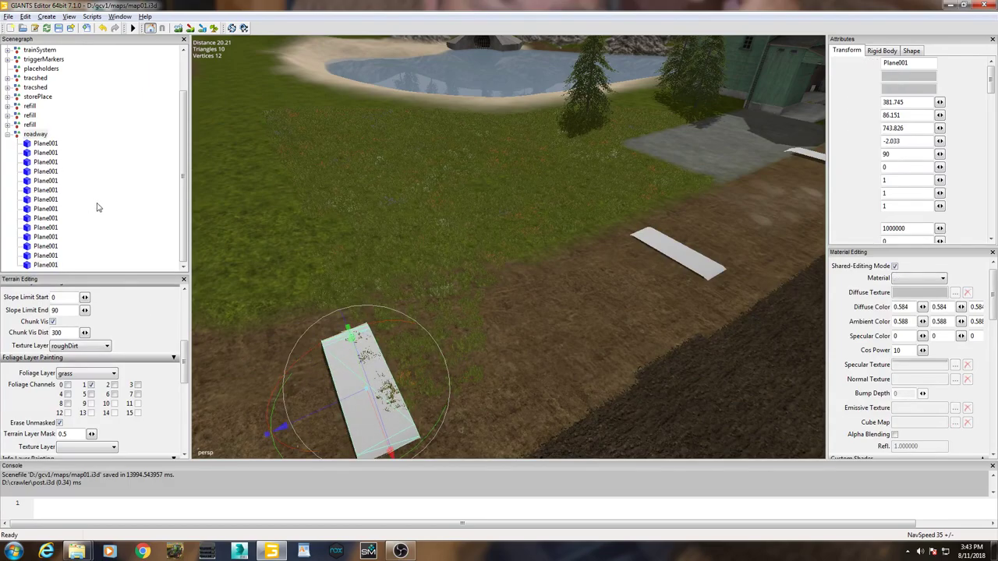
right_click_drag(661, 315, 466, 315, "alt")
left_click_drag(466, 314, 602, 289, "alt")
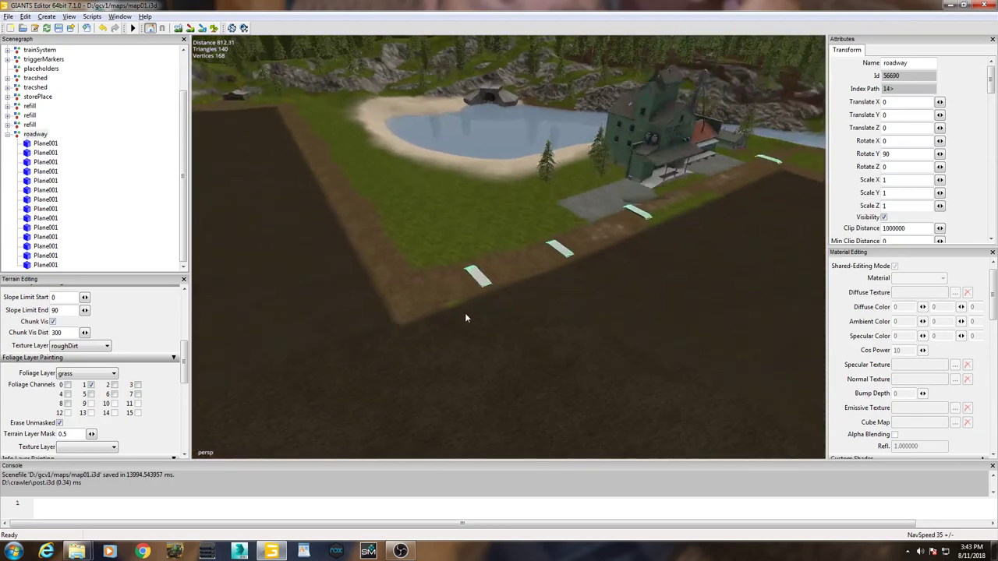
right_click_drag(601, 292, 470, 271)
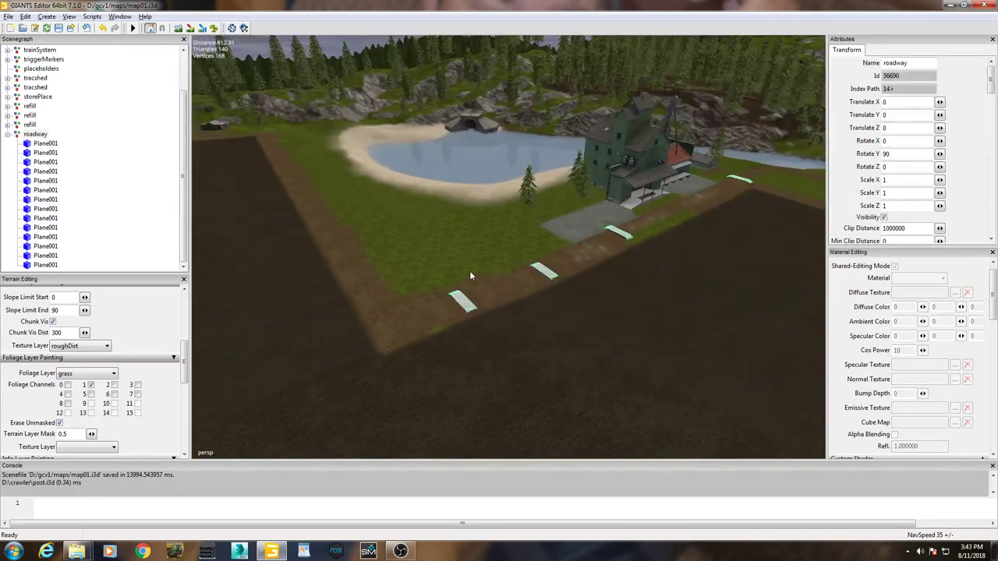
left_click(14, 136)
left_click(7, 135)
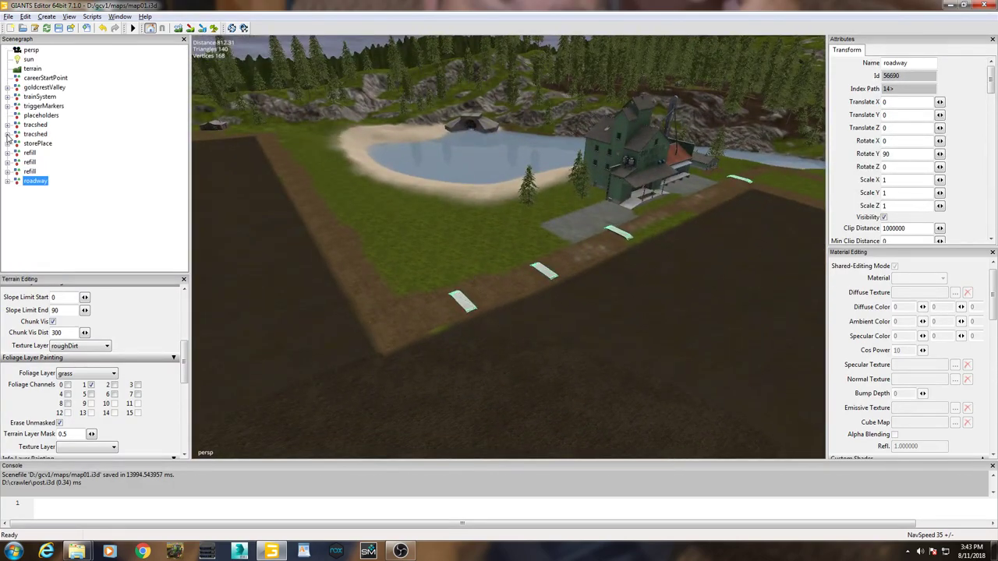
Export the selected roadway group into the SplineStreetConstructor_1.64 folder, replacing the existing splines.i3d file.
left_click(9, 16)
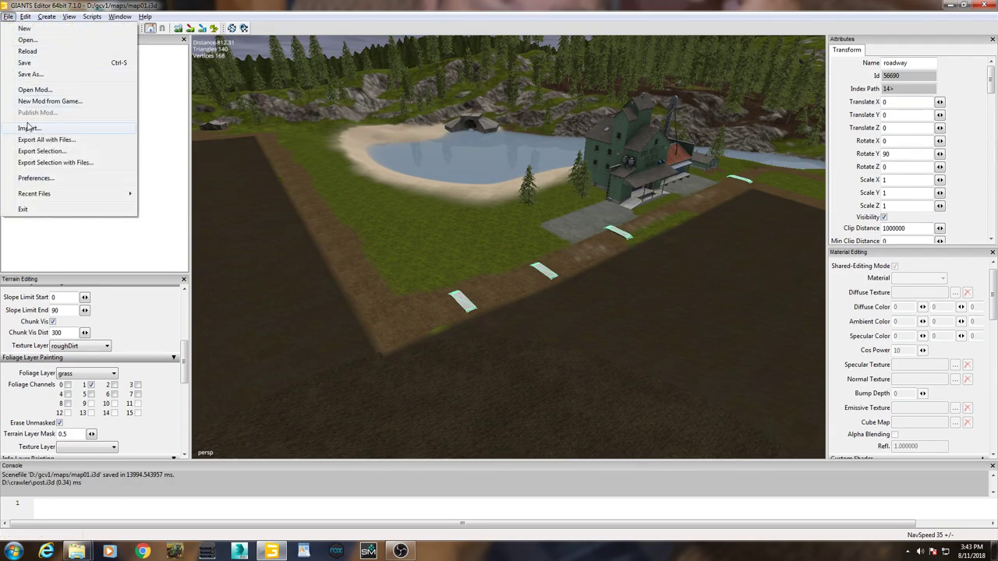
left_click(28, 152)
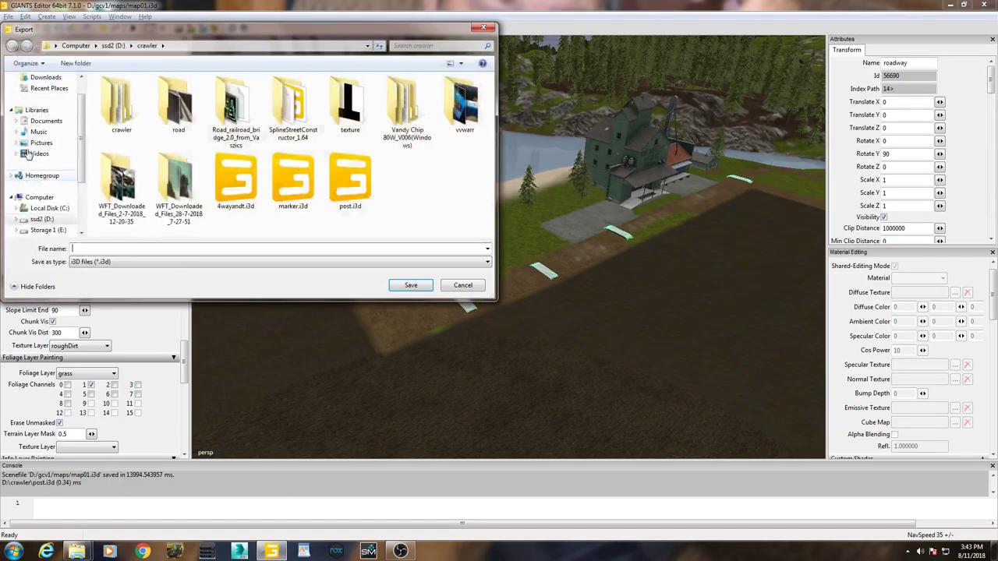
double_click(290, 109)
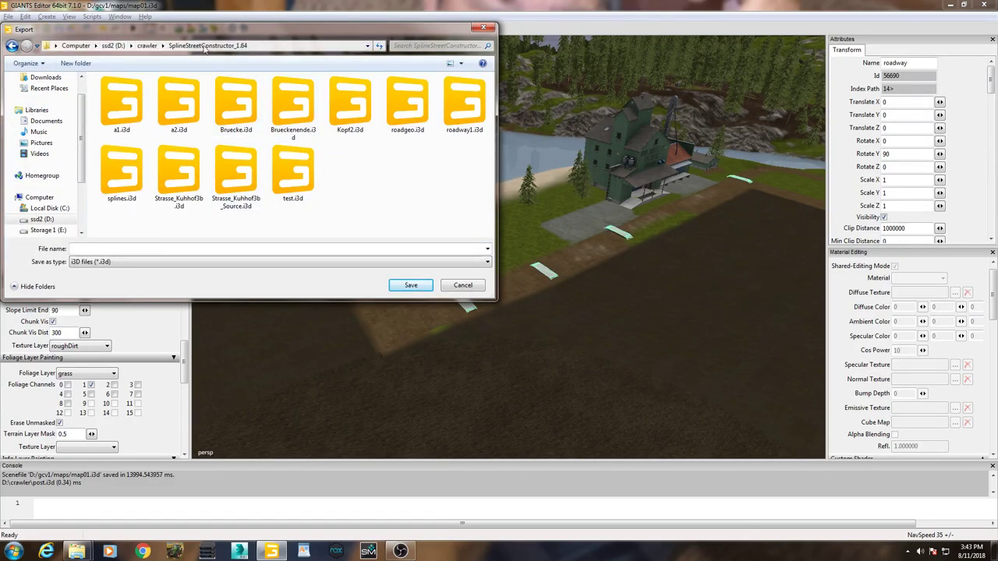
left_click_drag(221, 35, 352, 90)
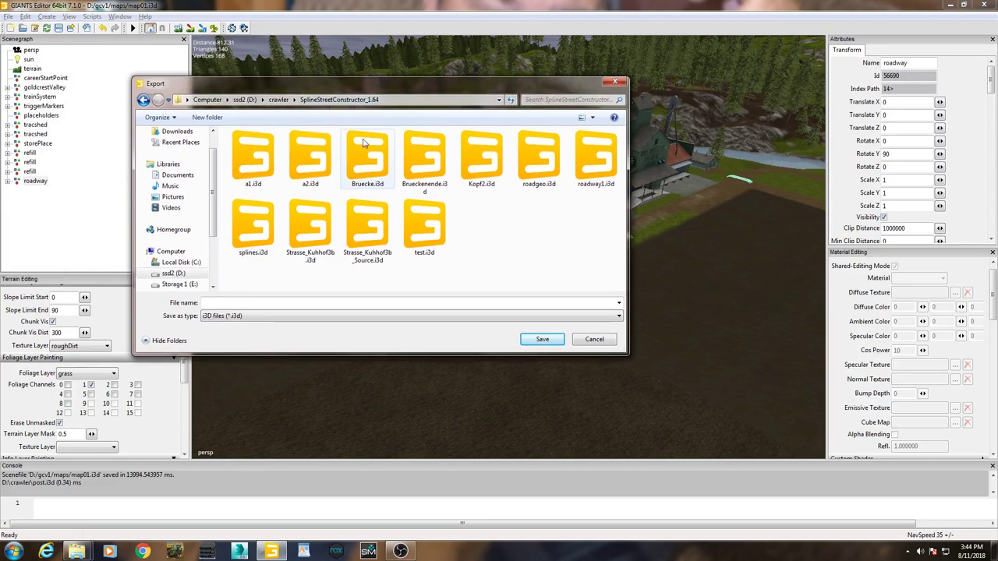
double_click(248, 242)
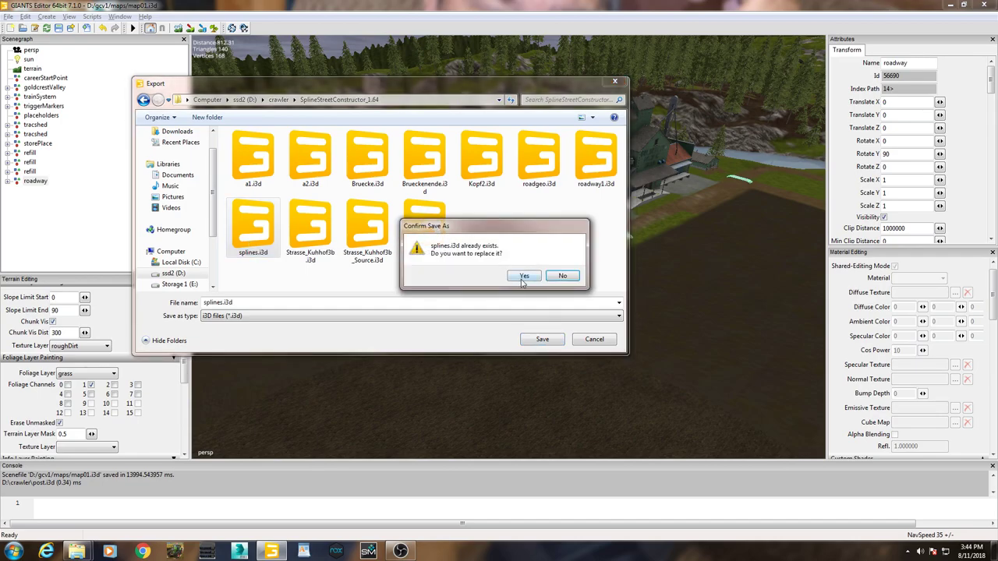
left_click(522, 279)
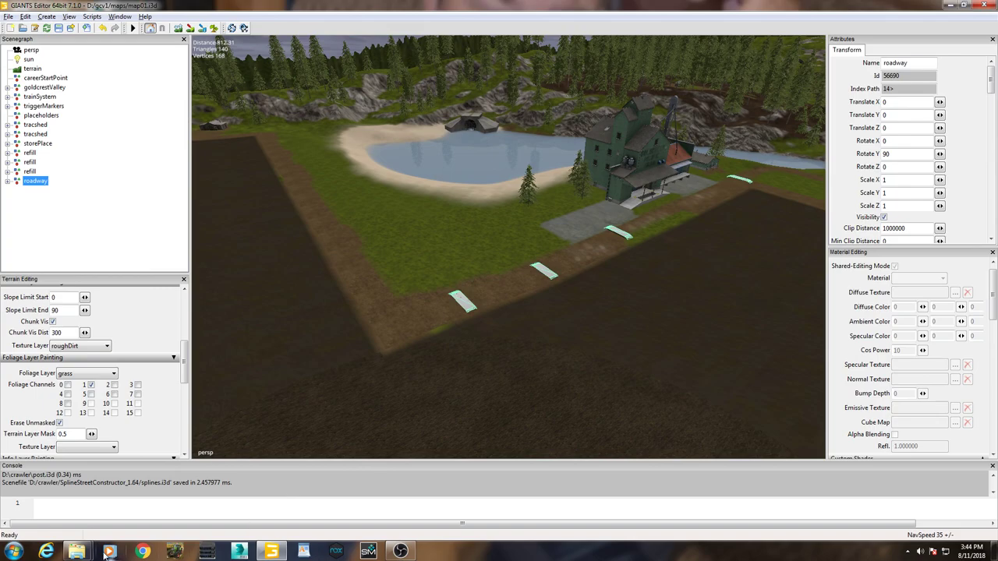
Switch to the SplineStreetConstructor_1.64 folder in Windows Explorer and launch SplineStreetConstructor_1.64.exe.
mouse_move(77, 551)
mouse_move(157, 482)
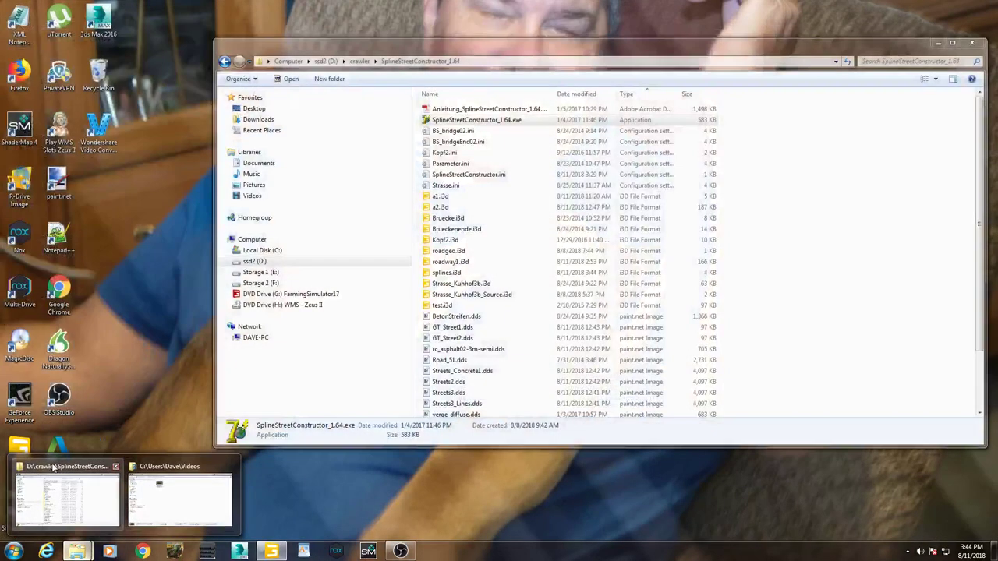
left_click(67, 497)
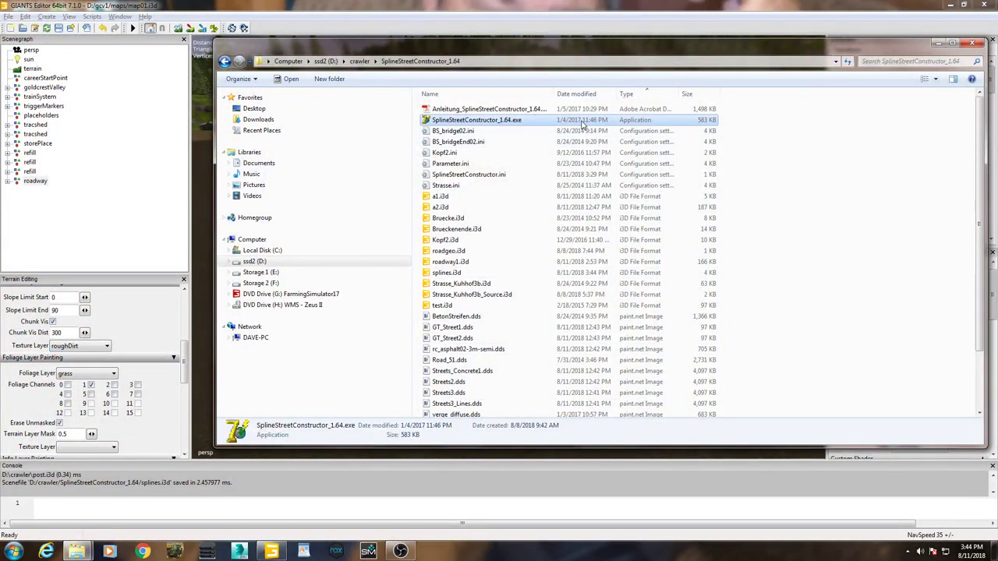
double_click(466, 123)
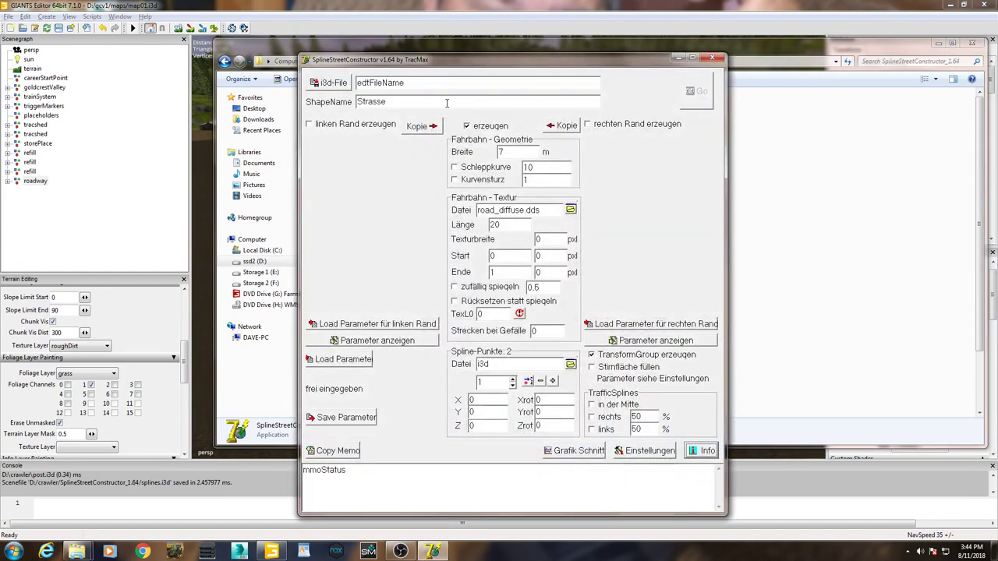
left_click_drag(471, 62, 469, 21)
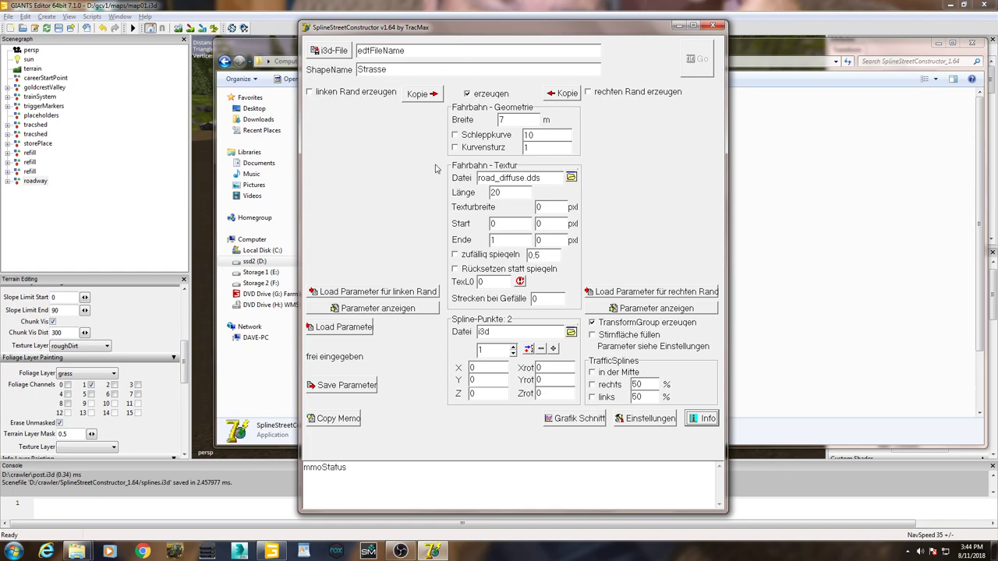
Enable left edge generation (linken Rand erzeugen), leave the right edge off, and preview the cross-section graphic.
left_click(310, 92)
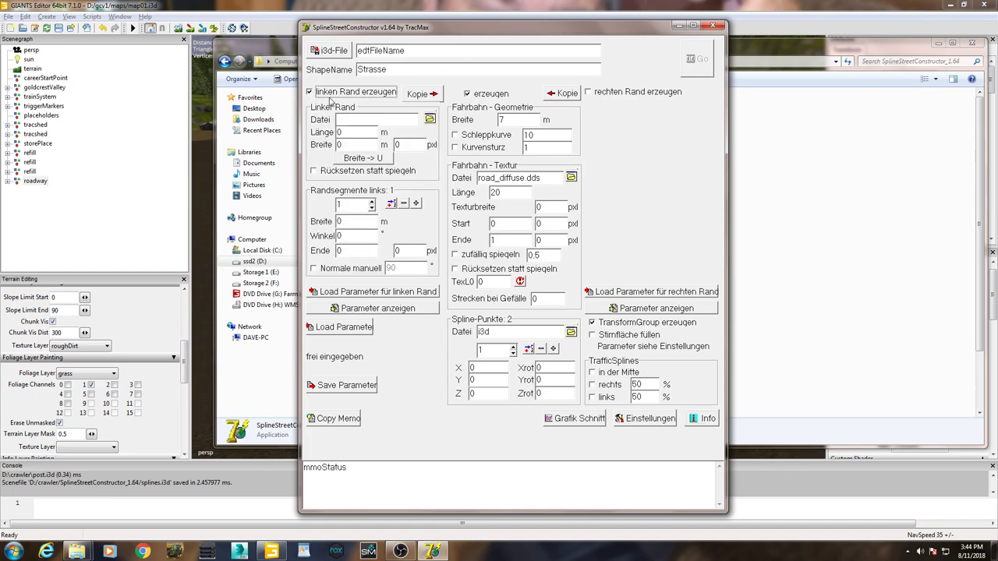
left_click(588, 92)
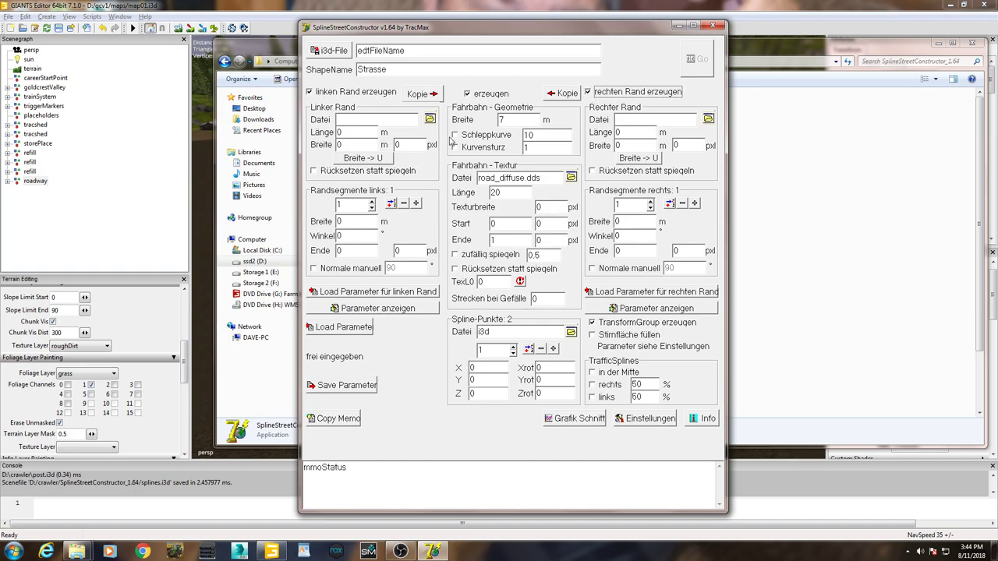
left_click(589, 92)
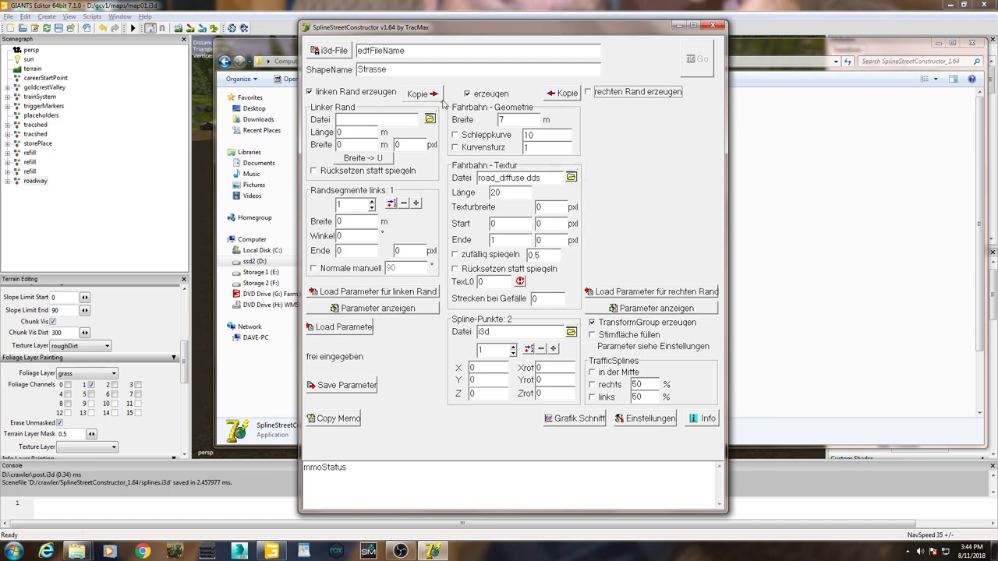
left_click(325, 95)
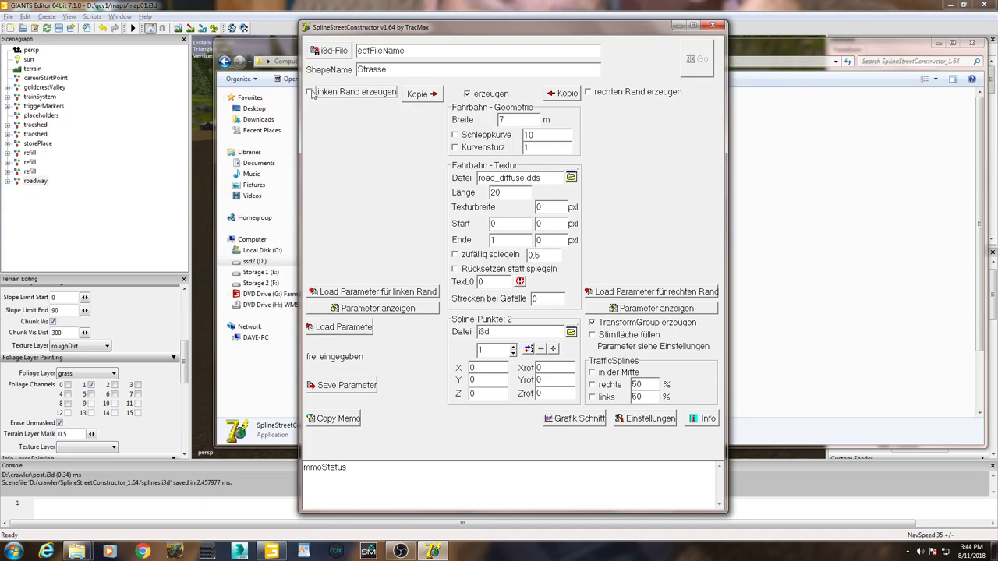
left_click(310, 92)
left_click(559, 418)
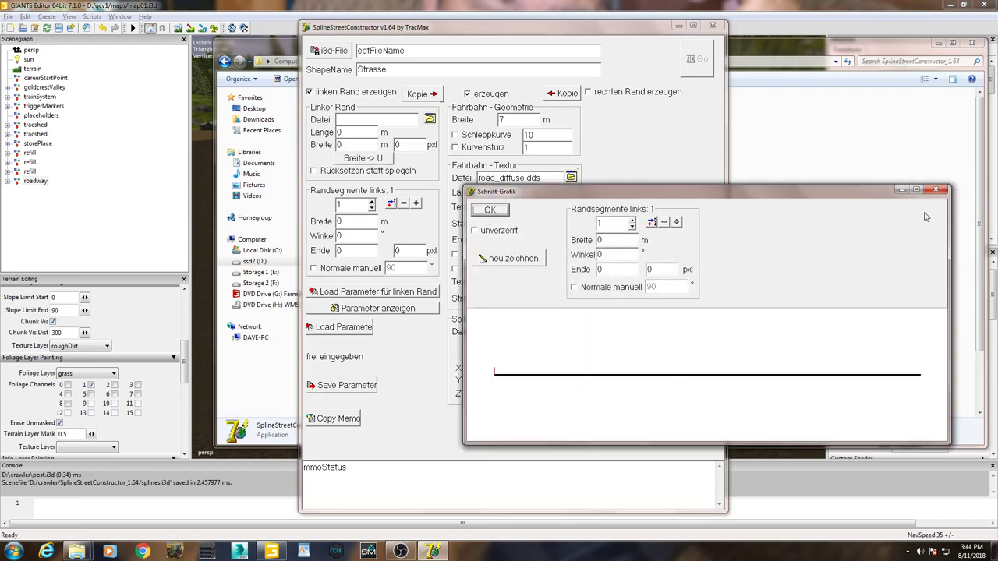
left_click(935, 190)
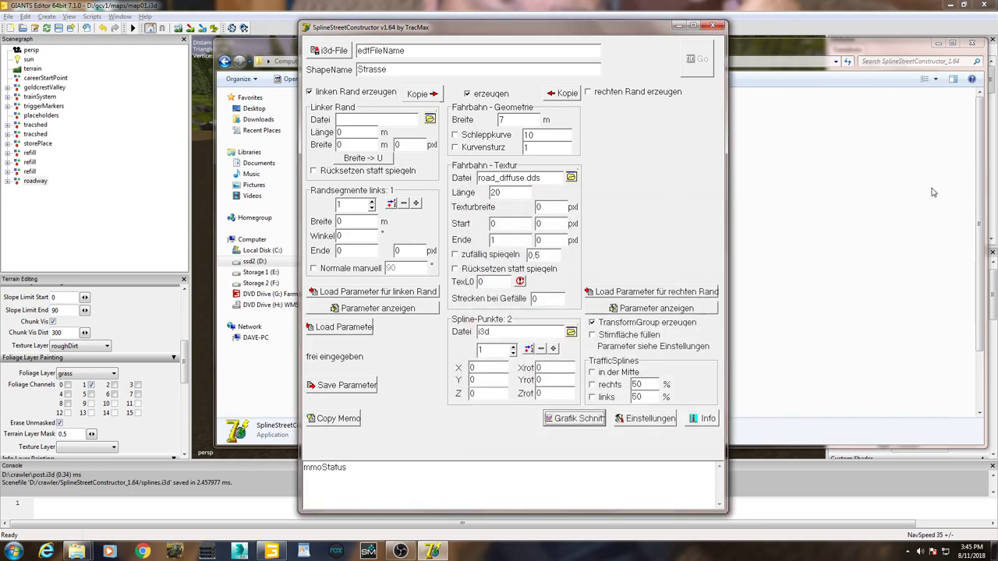
Load the left edge parameters from Strasse.ini and preview the resulting road cross-section.
left_click(392, 293)
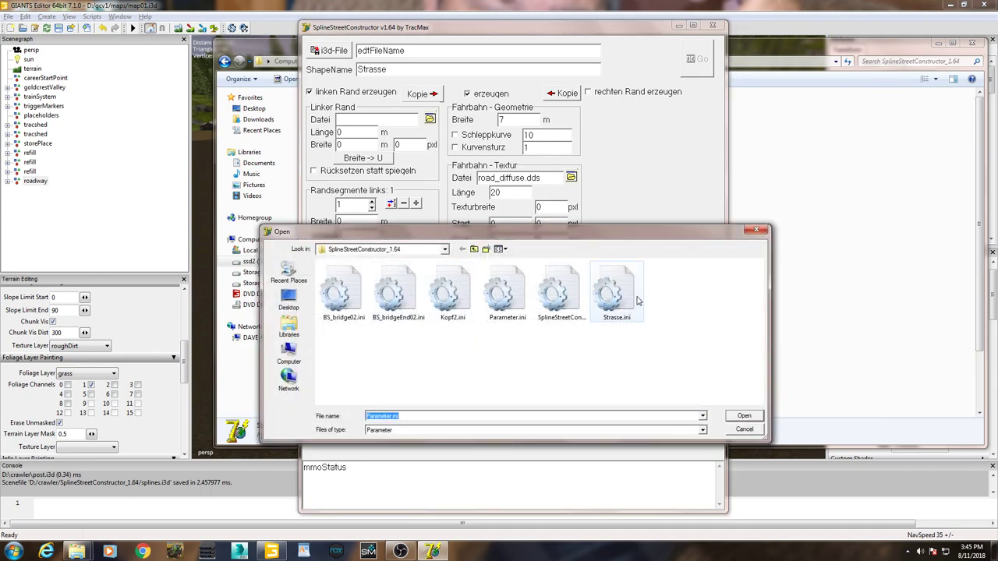
left_click(756, 231)
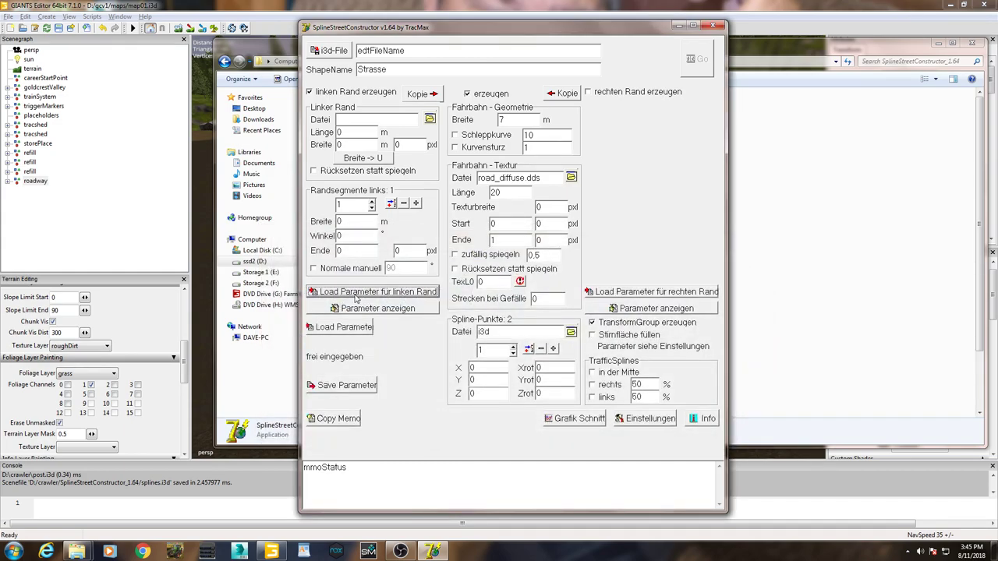
left_click(356, 293)
double_click(623, 310)
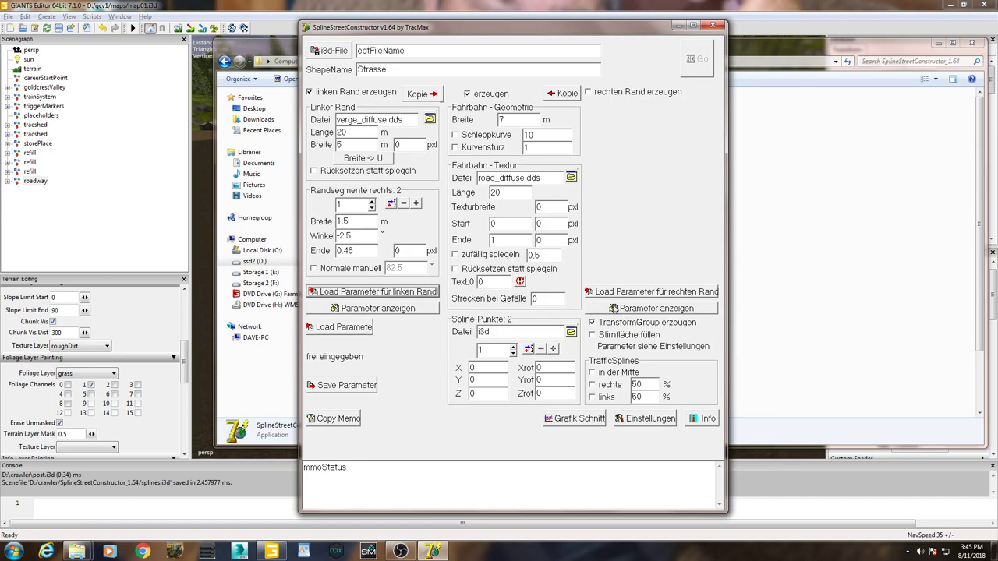
left_click(575, 418)
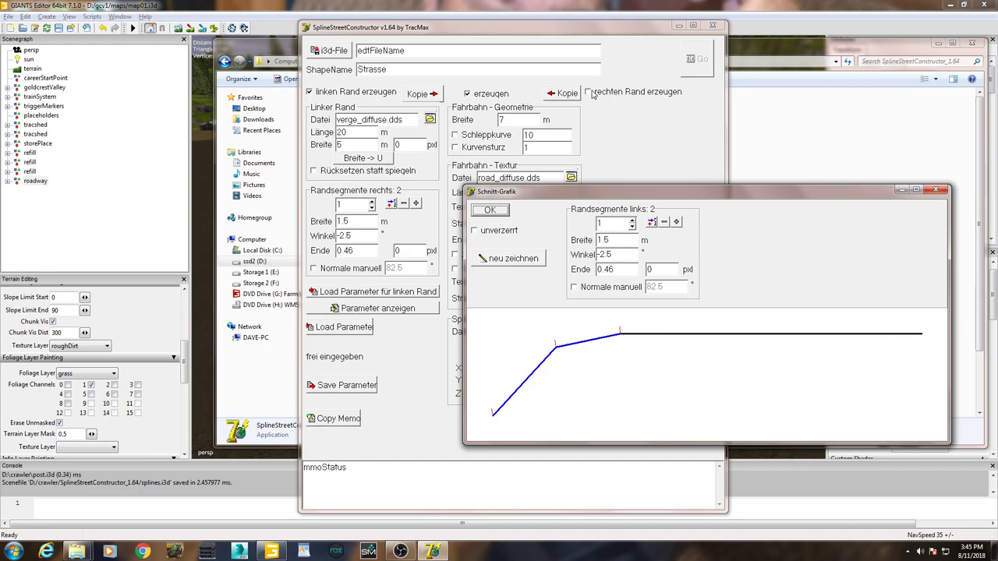
left_click(945, 189)
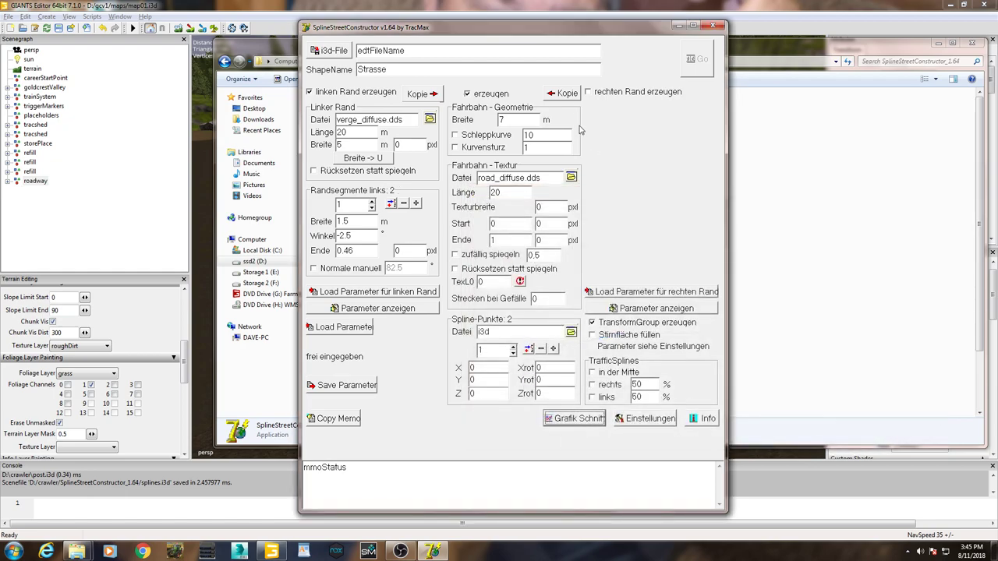
Enable right edge generation (rechten Rand erzeugen) with the left edge's verge parameters and preview the two-sided cross-section.
left_click(590, 92)
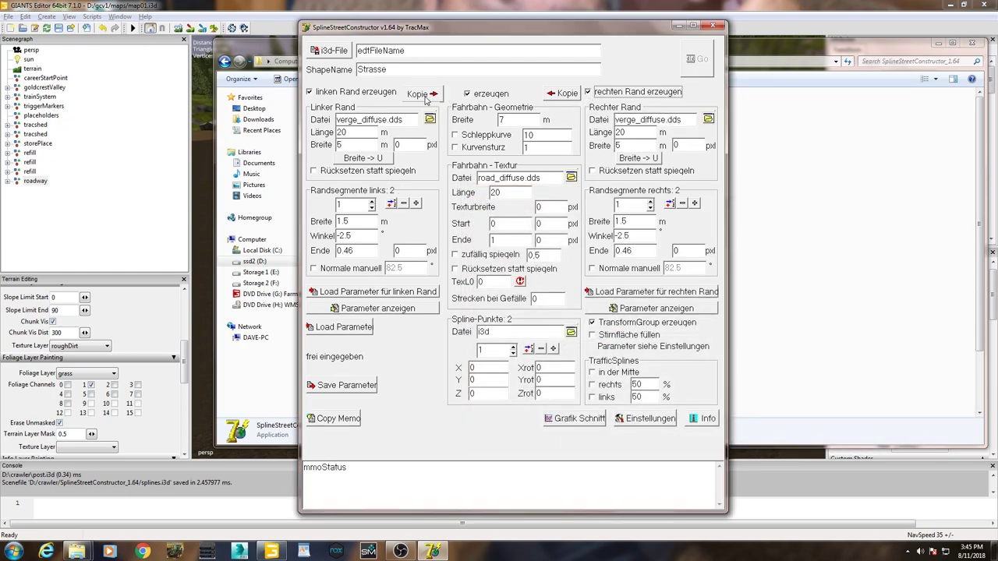
left_click(577, 420)
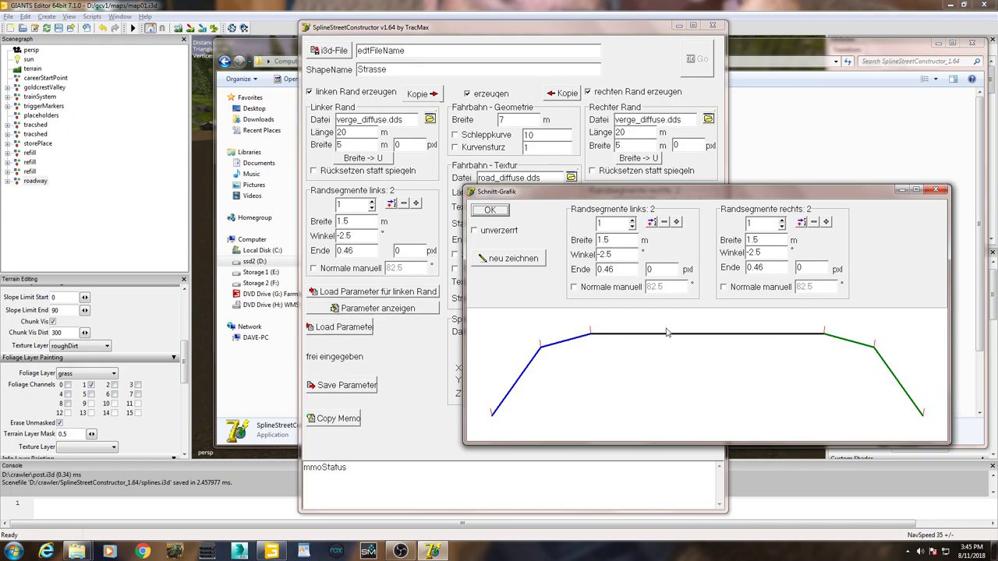
left_click(936, 189)
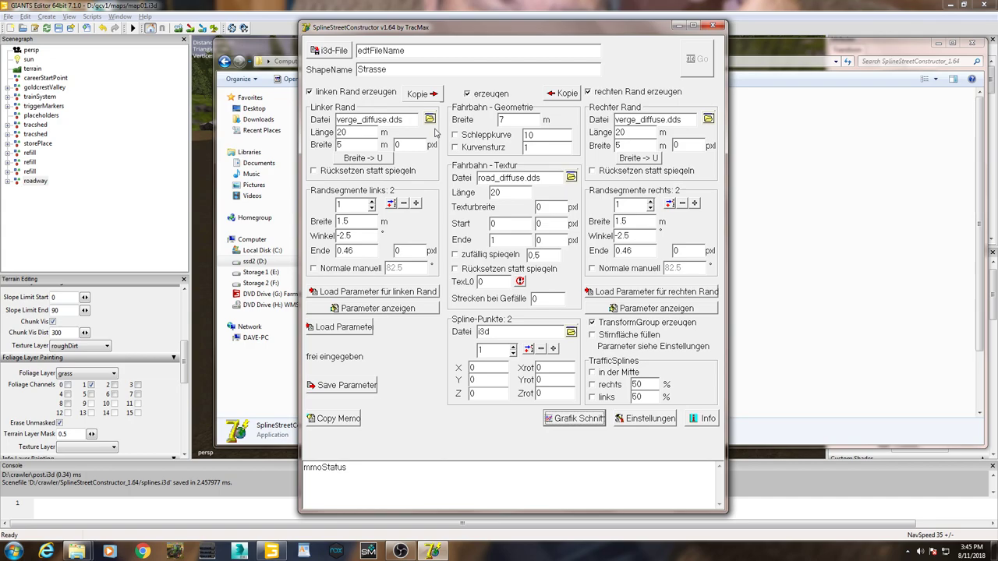
Assign verge_diffuse.dds as the left edge texture and Road_51.dds as the roadway texture.
double_click(515, 119)
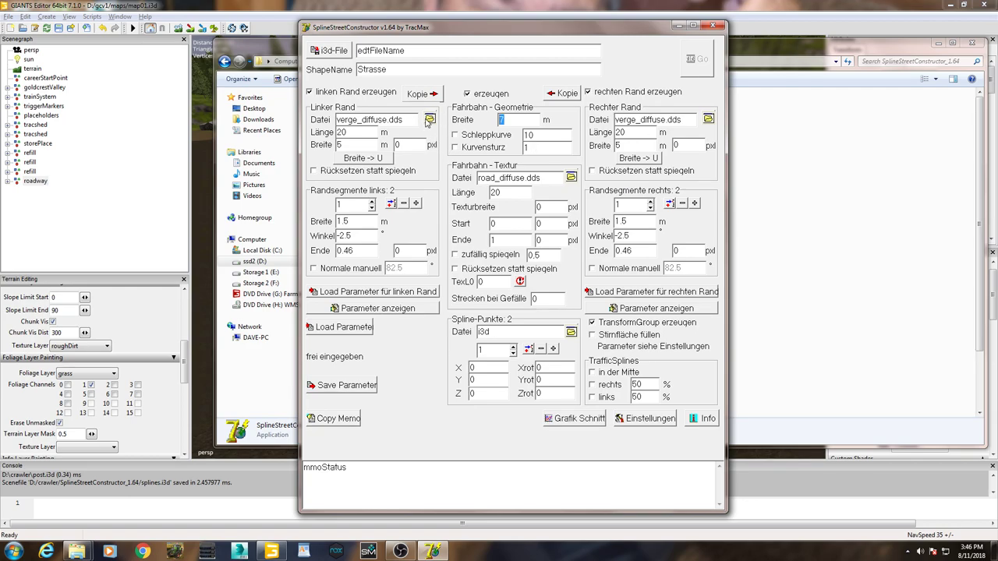
left_click(429, 120)
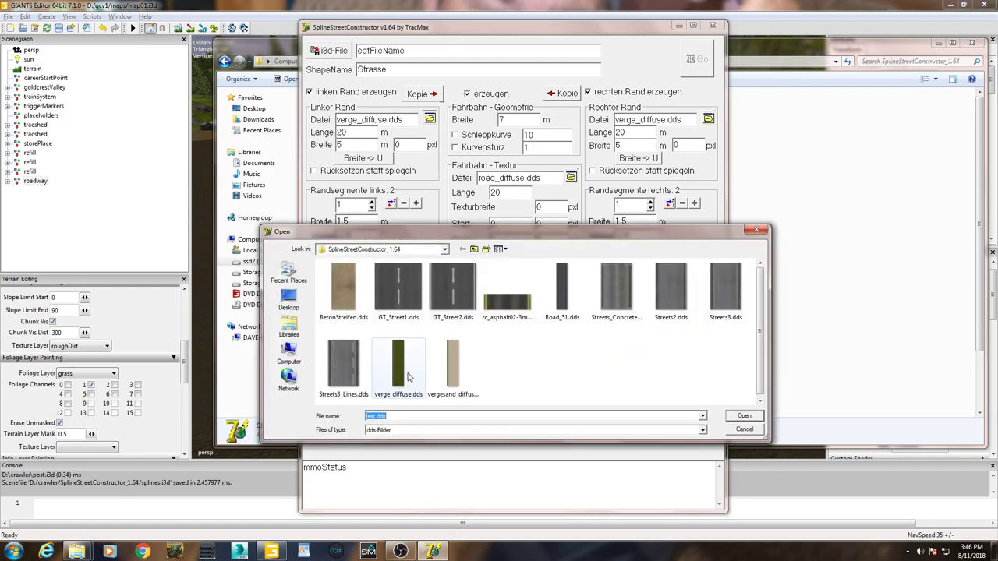
double_click(399, 367)
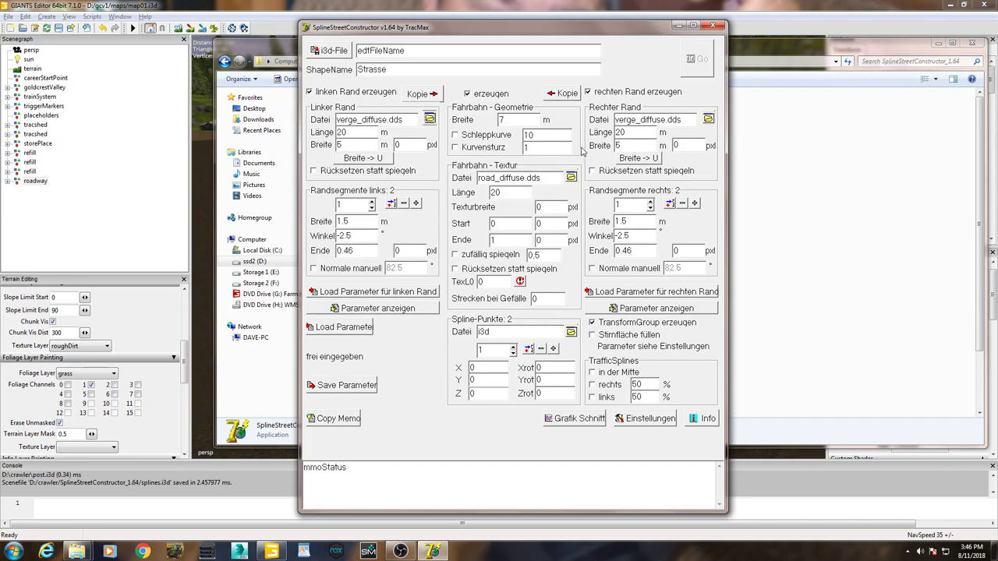
left_click(574, 178)
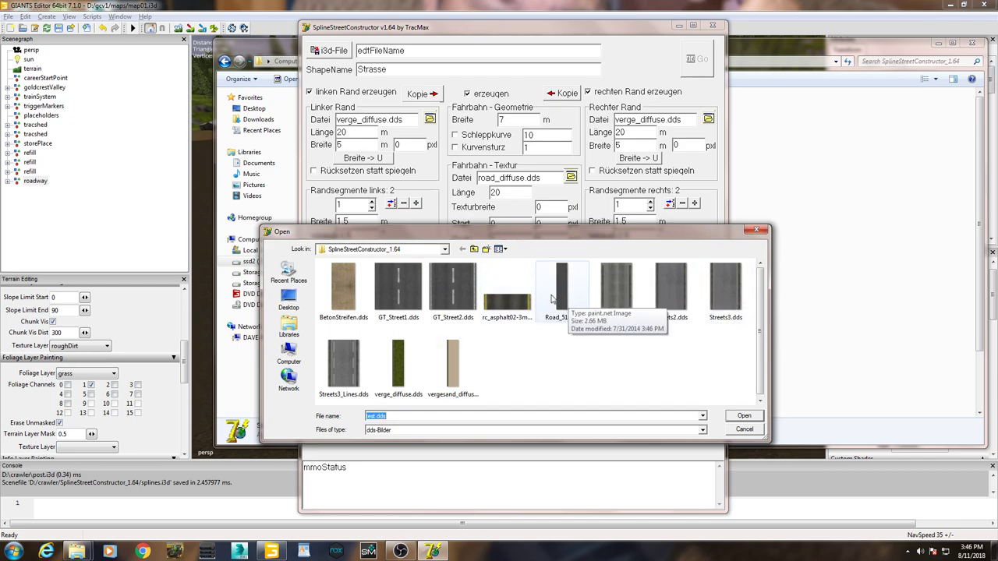
double_click(572, 282)
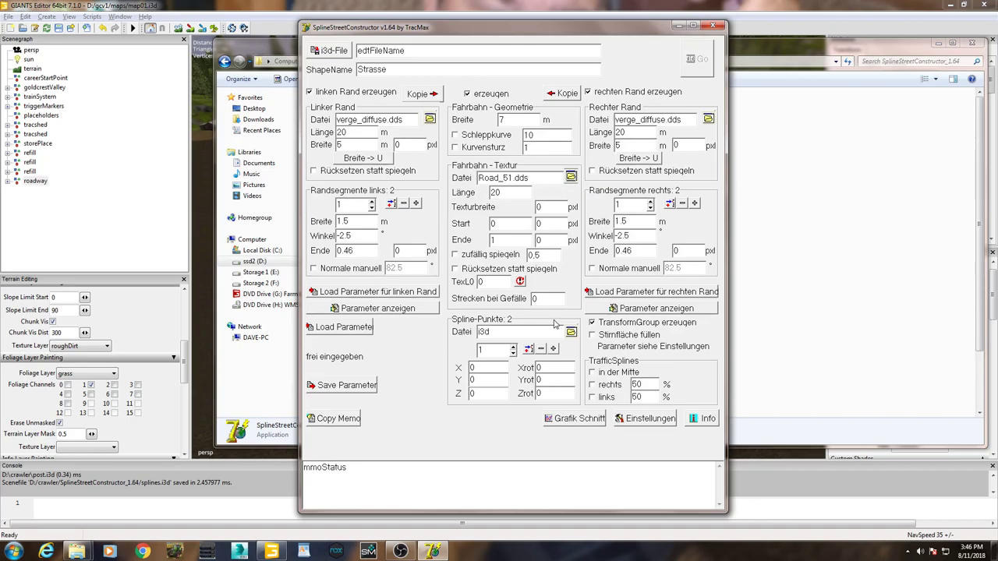
Set the output i3d file to roadway1.i3d in the SplineStreetConstructor_1.64 folder and the ShapeName to roadway1.
left_click(334, 52)
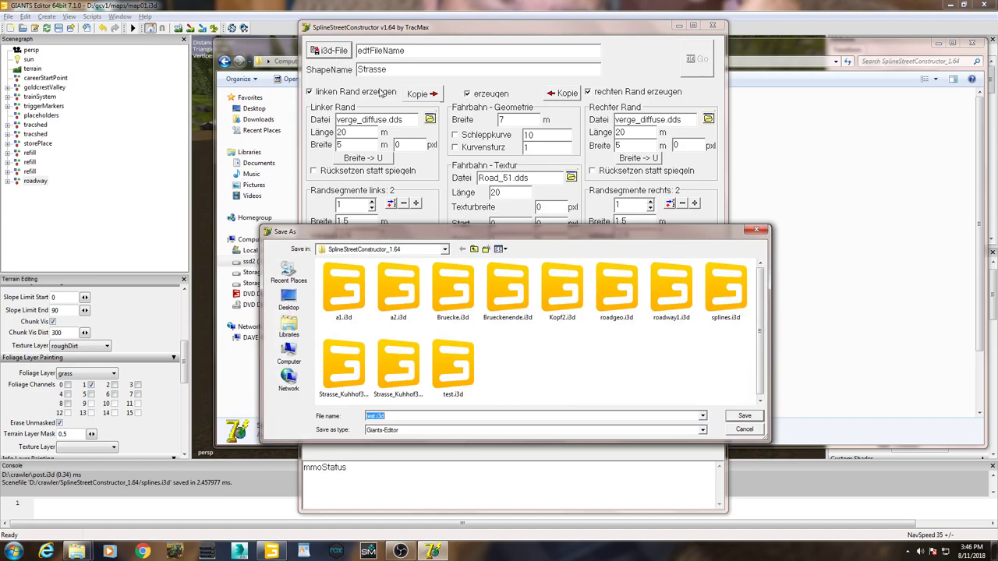
double_click(669, 305)
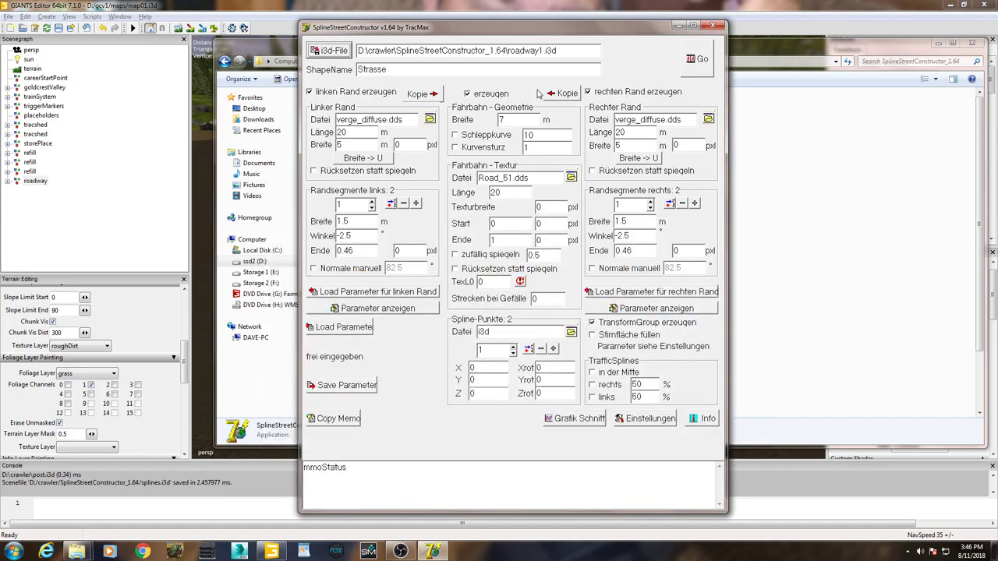
left_click_drag(415, 71, 306, 81)
type("roadway1")
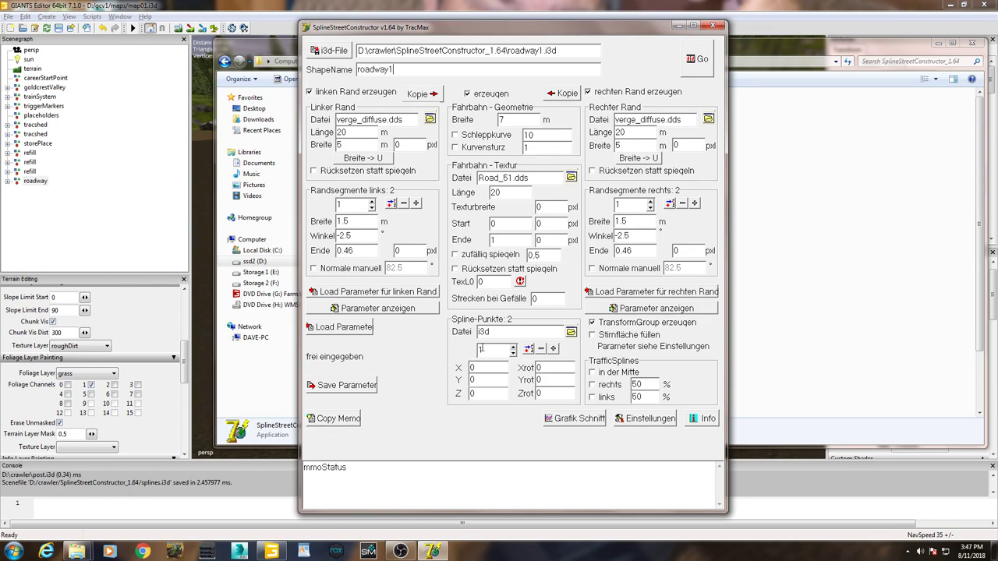
Load the spline points from splines.i3d and step through the loaded points to check their coordinates.
left_click(571, 332)
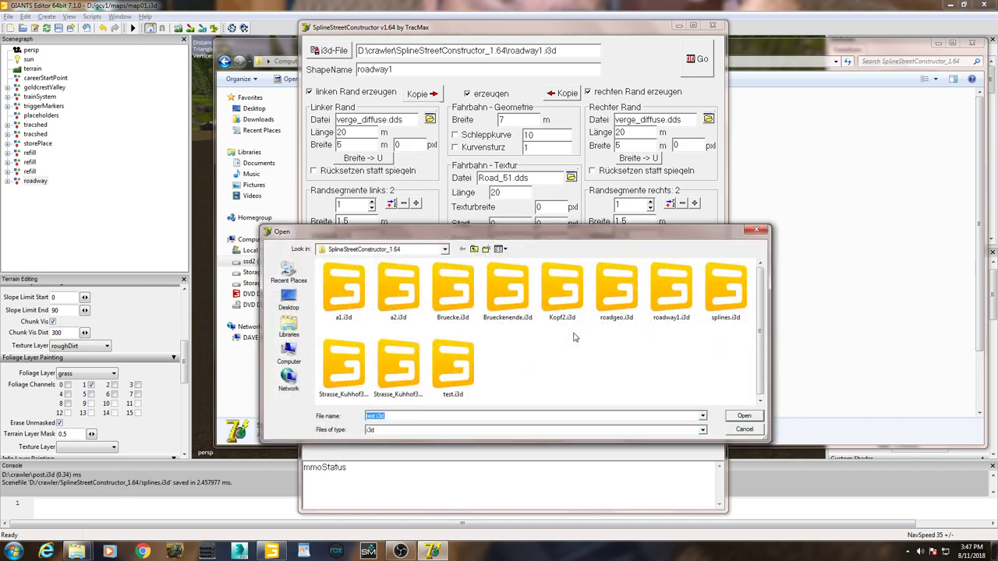
double_click(725, 290)
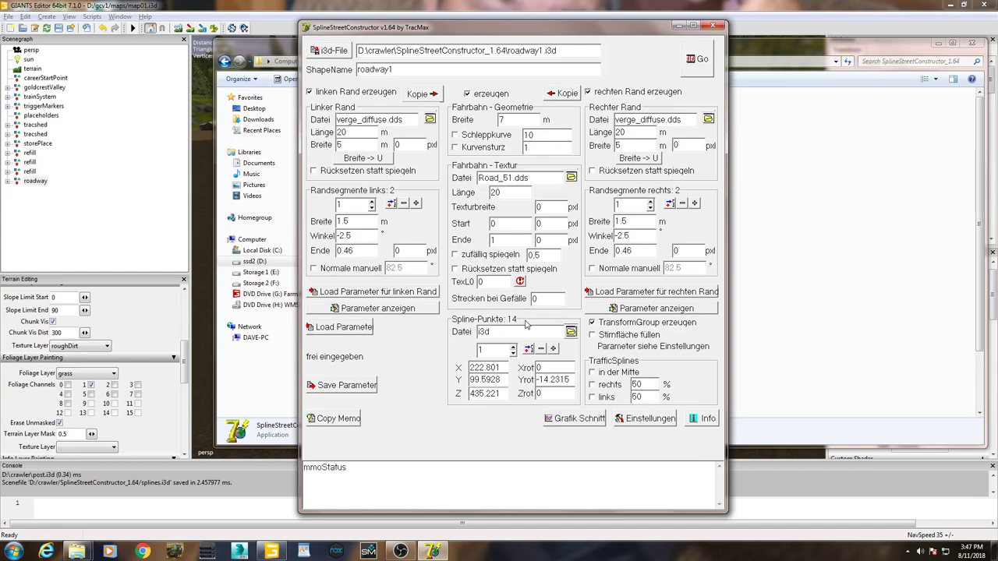
left_click(513, 348)
left_click(514, 348)
left_click(514, 348)
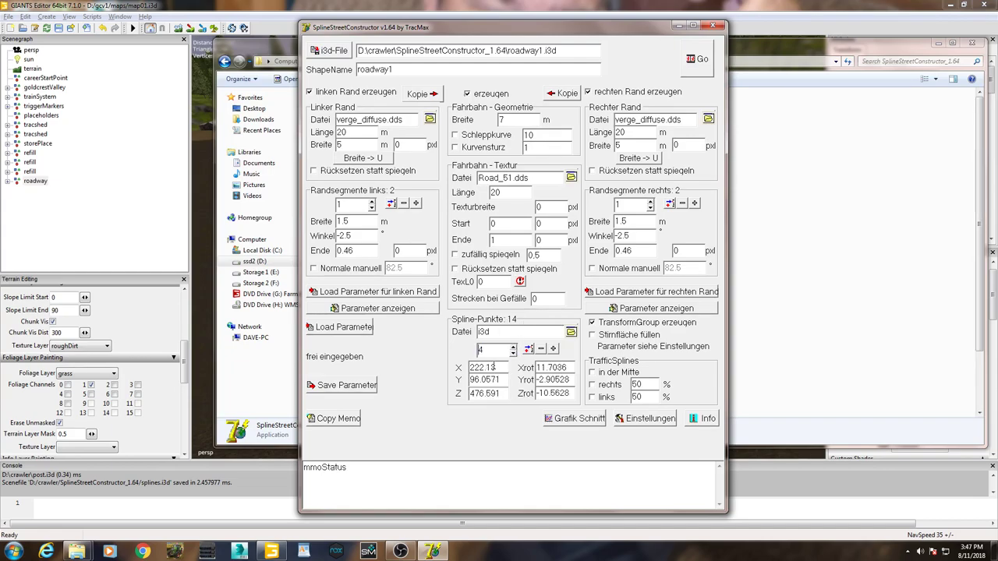
left_click(514, 348)
left_click(514, 348)
left_click(514, 347)
left_click(514, 348)
left_click(513, 353)
left_click(513, 353)
left_click(513, 353)
left_click(513, 353)
left_click(513, 353)
left_click(513, 353)
left_click(513, 353)
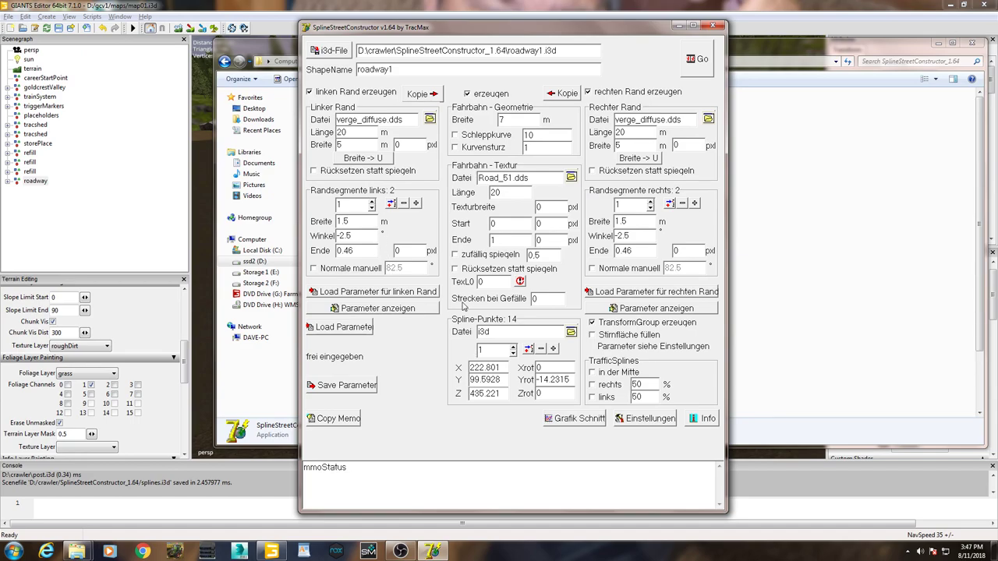
Review the general settings (Einstellungen), accept them with a minimum length of 1 m, and generate the road file.
left_click(644, 421)
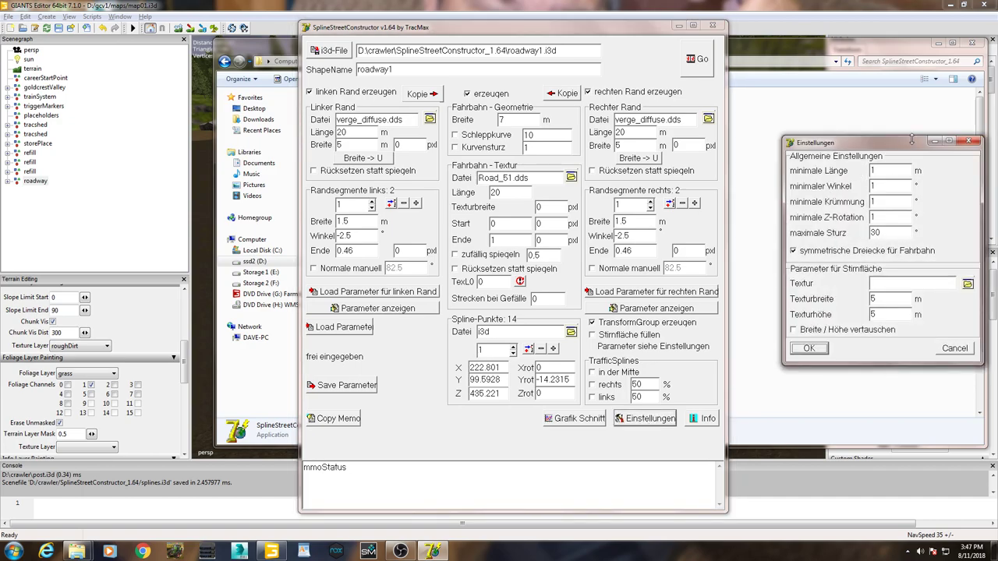
left_click_drag(913, 143, 808, 141)
left_click(794, 166)
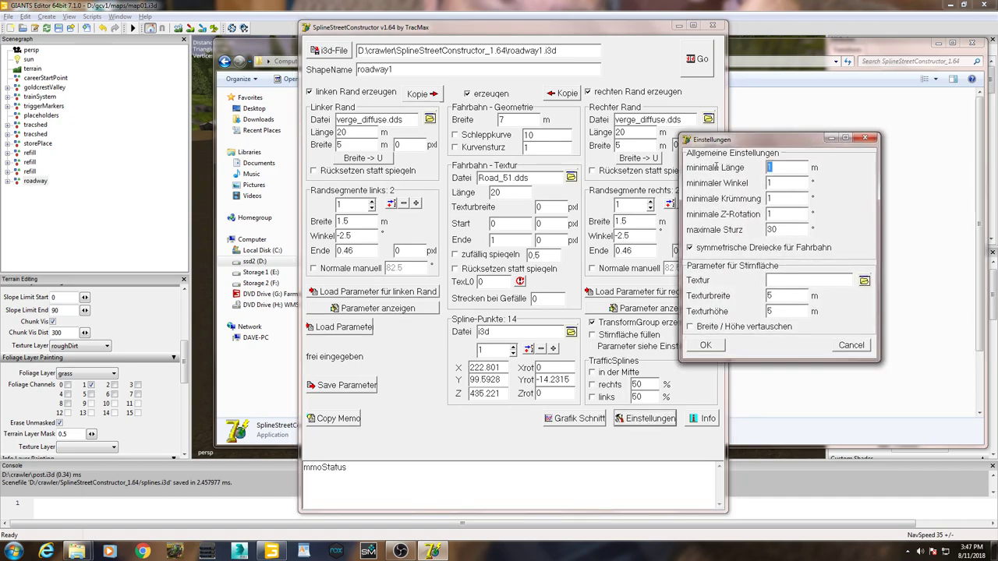
key("Tab")
key("Tab")
key("Tab")
left_click(706, 346)
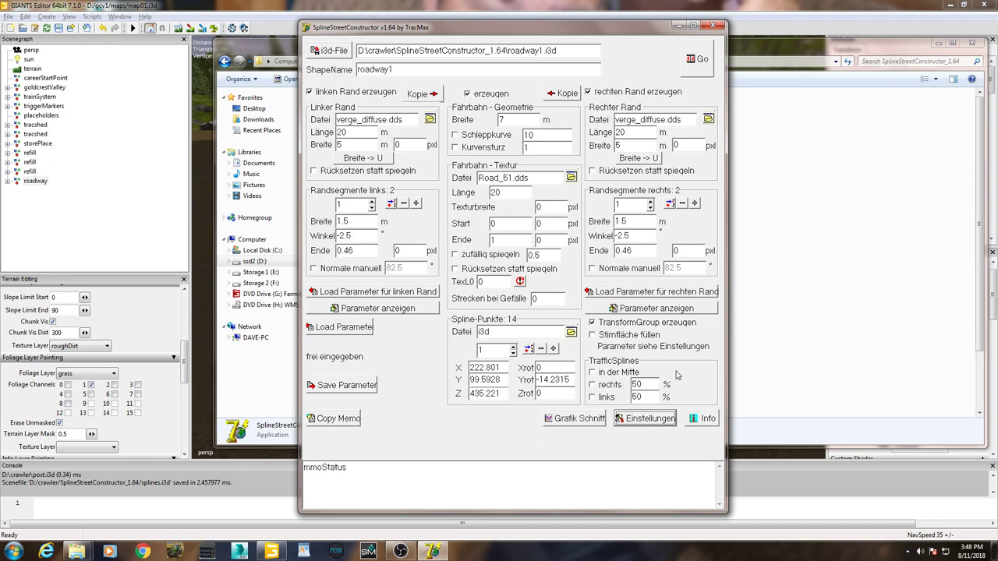
left_click(700, 60)
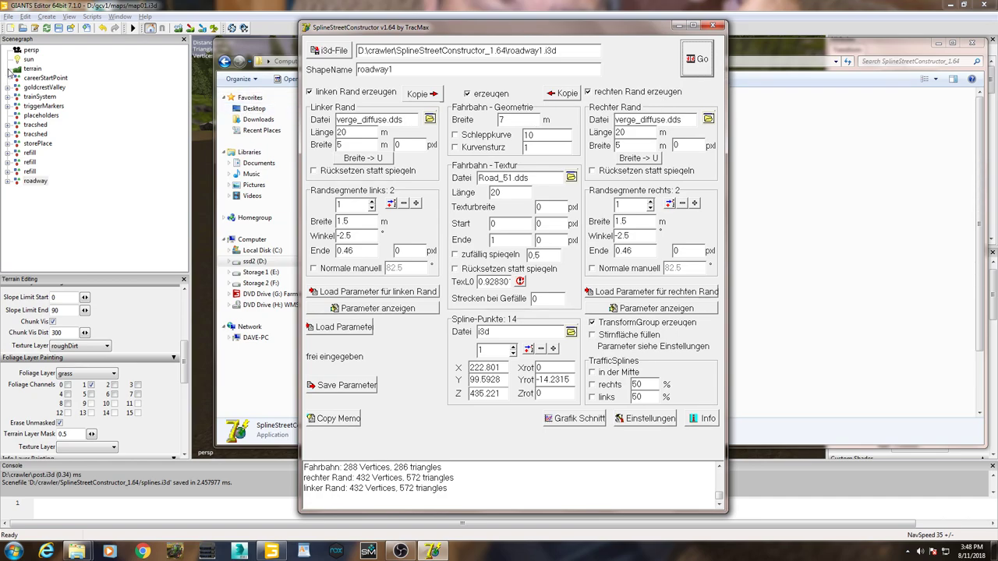
Switch to GIANTS Editor and import the roadway1.i3d file into the map.
left_click(74, 205)
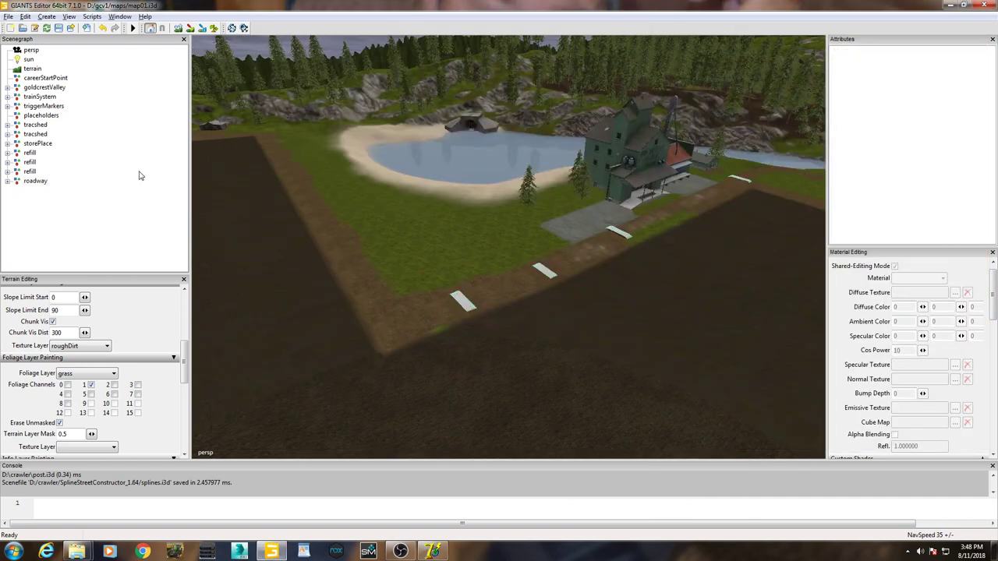
left_click(9, 17)
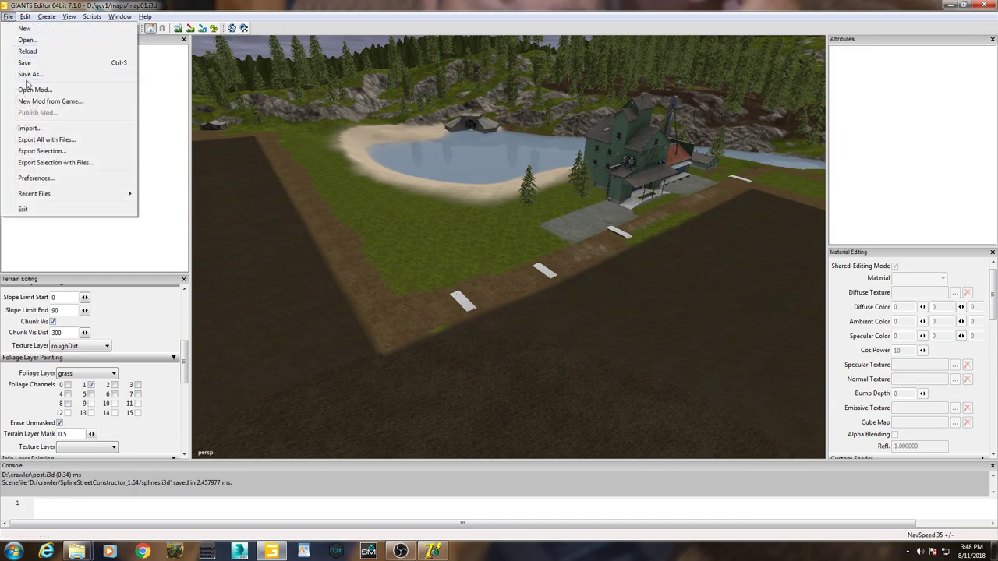
left_click(32, 130)
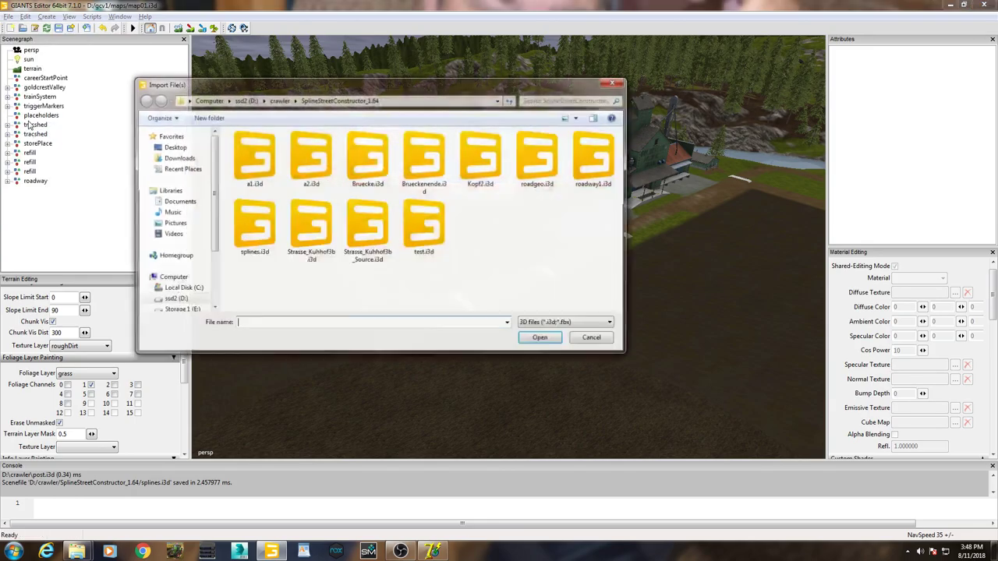
left_click(597, 162)
double_click(597, 162)
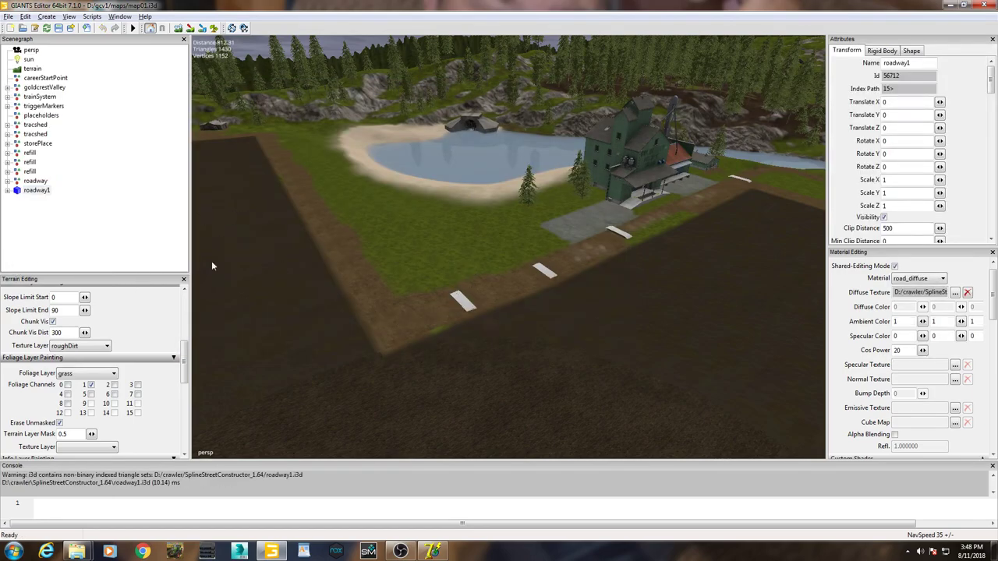
Move the imported roadway1 shape into the roadway transform group by cutting and pasting it.
left_click(37, 192)
left_click(25, 17)
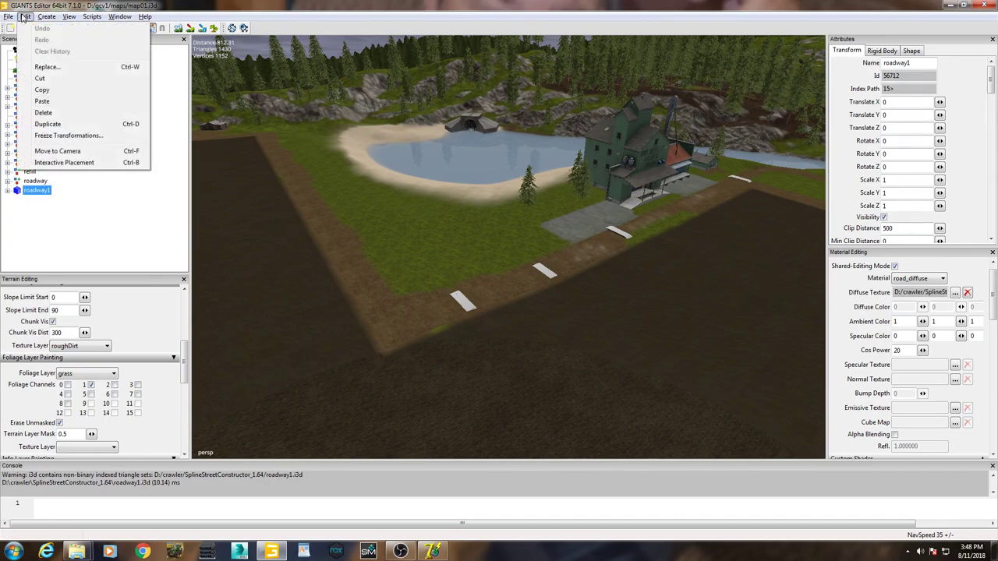
left_click(40, 79)
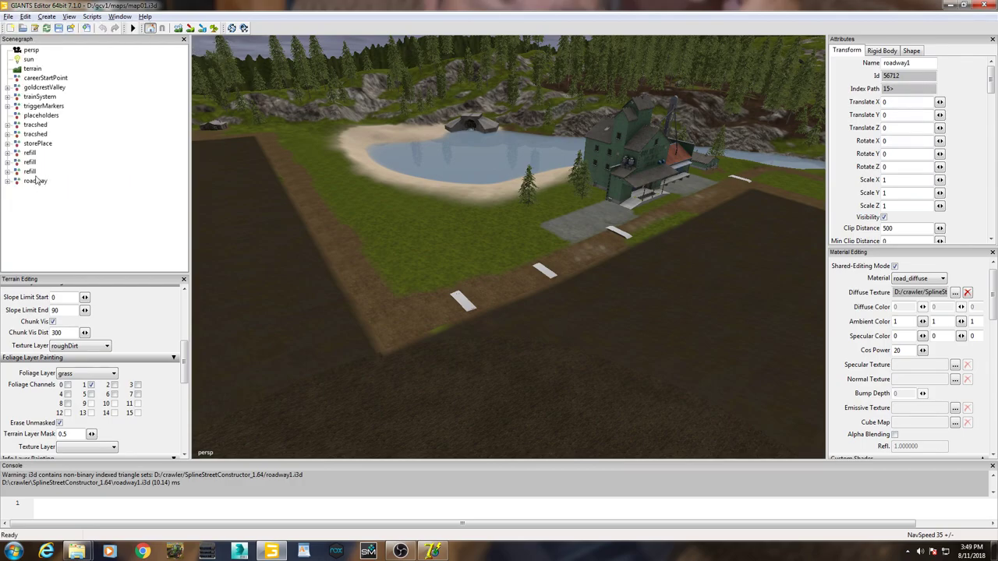
left_click(35, 181)
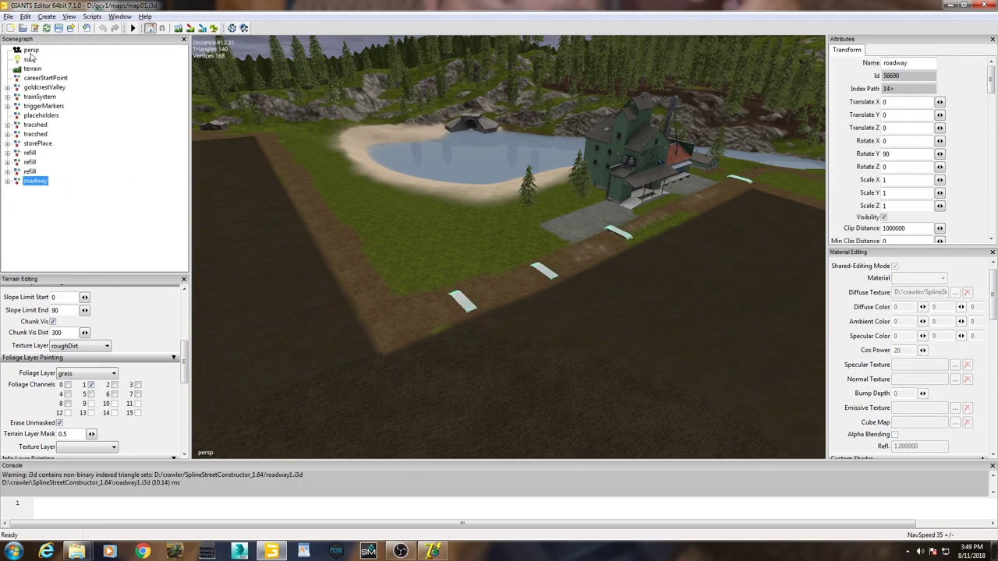
left_click(25, 16)
left_click(41, 102)
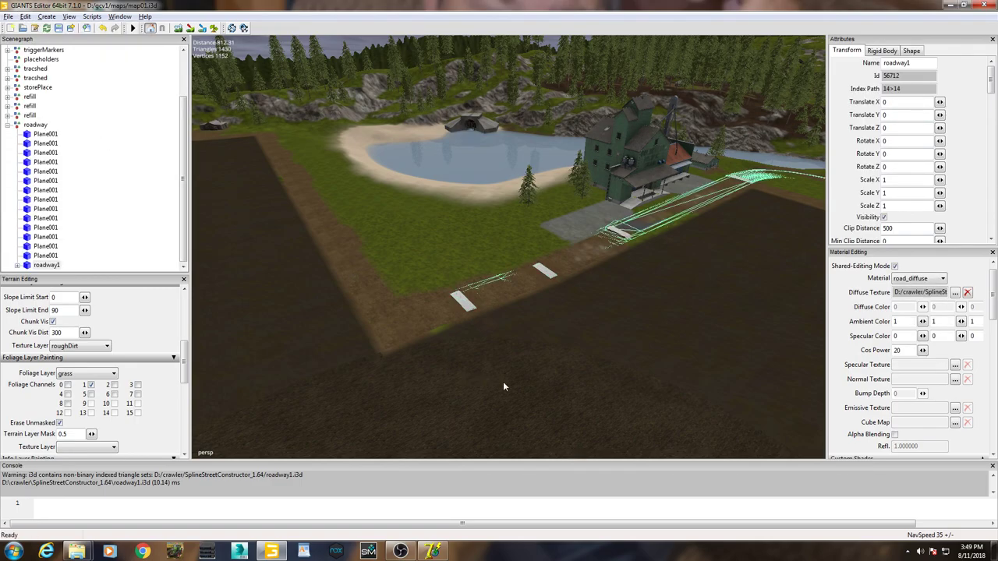
Raise the roadway1 shape above the terrain by setting its Translate Y to 0.55.
mouse_move(541, 418)
left_mouse_down("alt")
mouse_move(711, 391)
mouse_move(543, 403)
left_mouse_up("alt")
right_click_drag(544, 406, 426, 417)
middle_click_drag(521, 433, 441, 289, "alt")
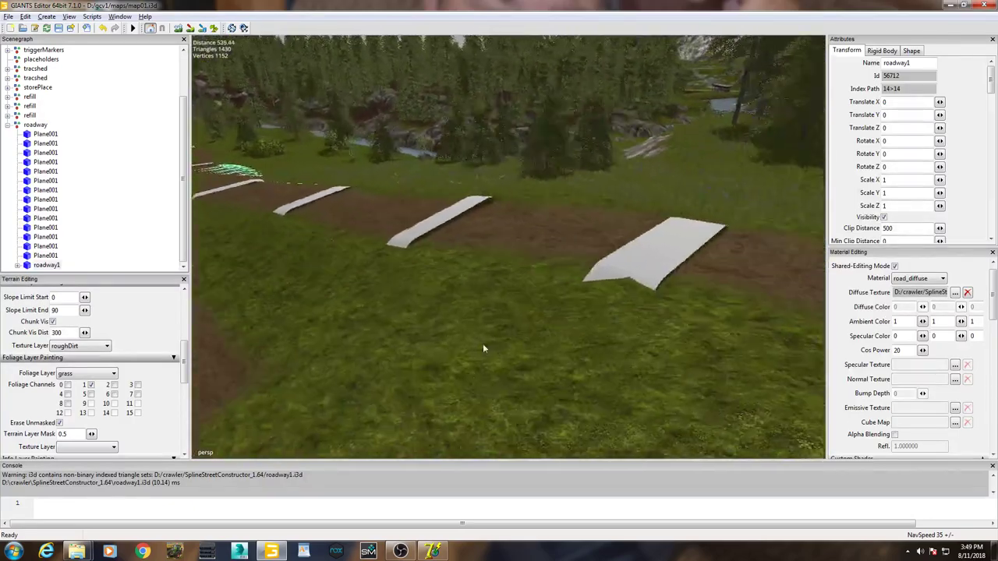
right_click_drag(483, 349, 543, 361)
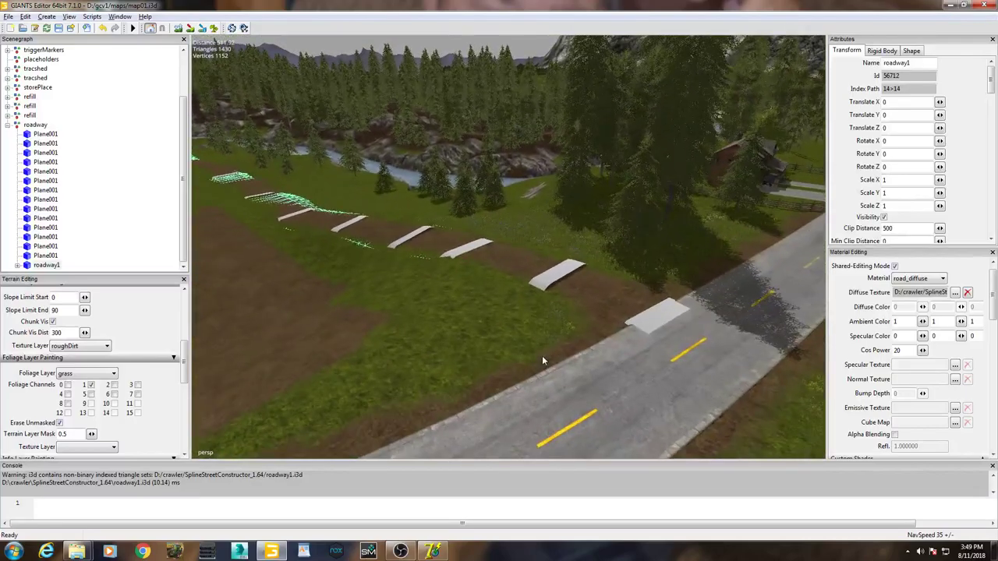
left_click(53, 267)
left_click(890, 115)
type("1")
type("55")
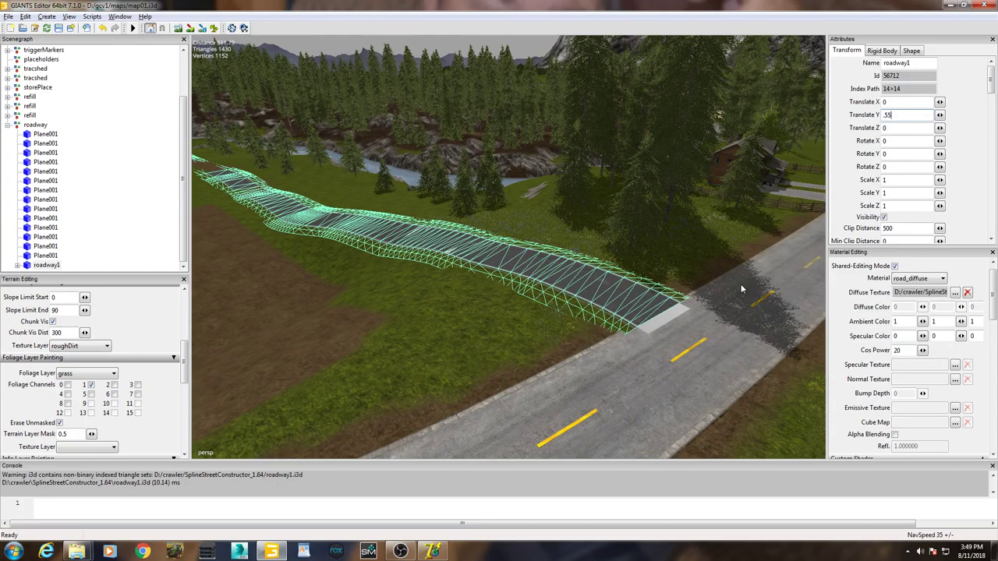
Check the road's junction with the main road up close and set roadway1's Translate Y to 0.48.
right_click_drag(712, 332, 734, 338, "alt")
scroll(734, 336, "up", 5)
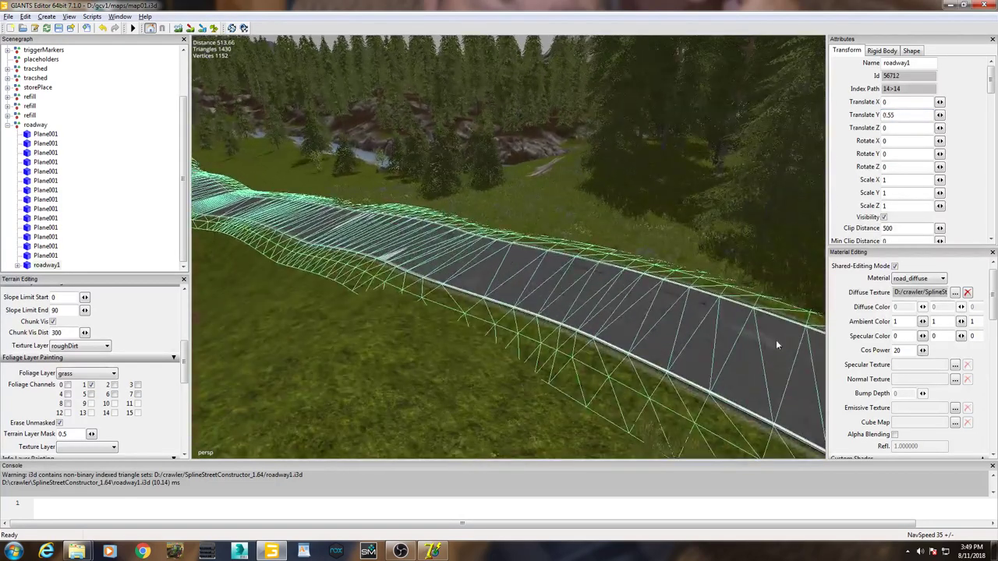
scroll(733, 330, "up", 3)
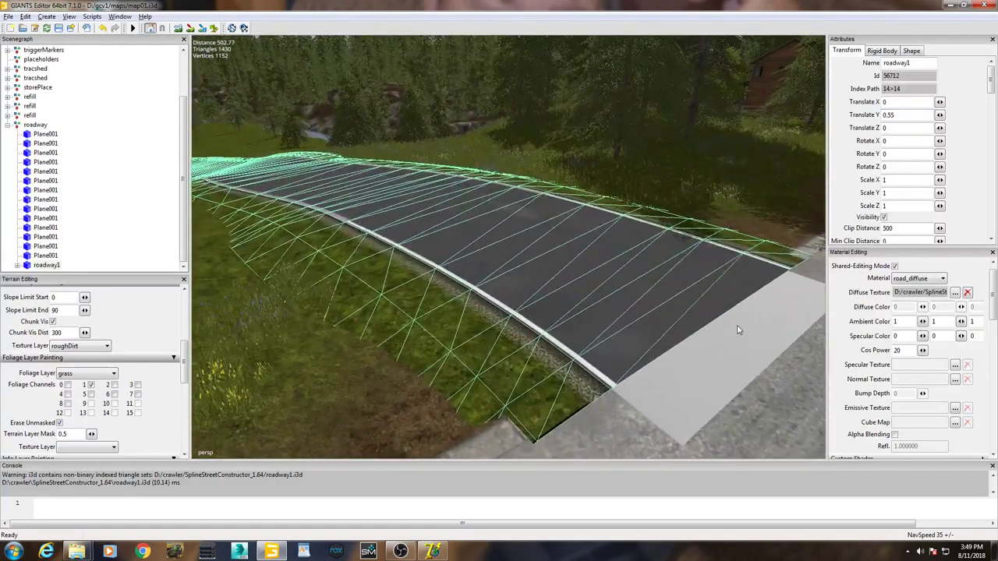
double_click(889, 115)
type("0.48")
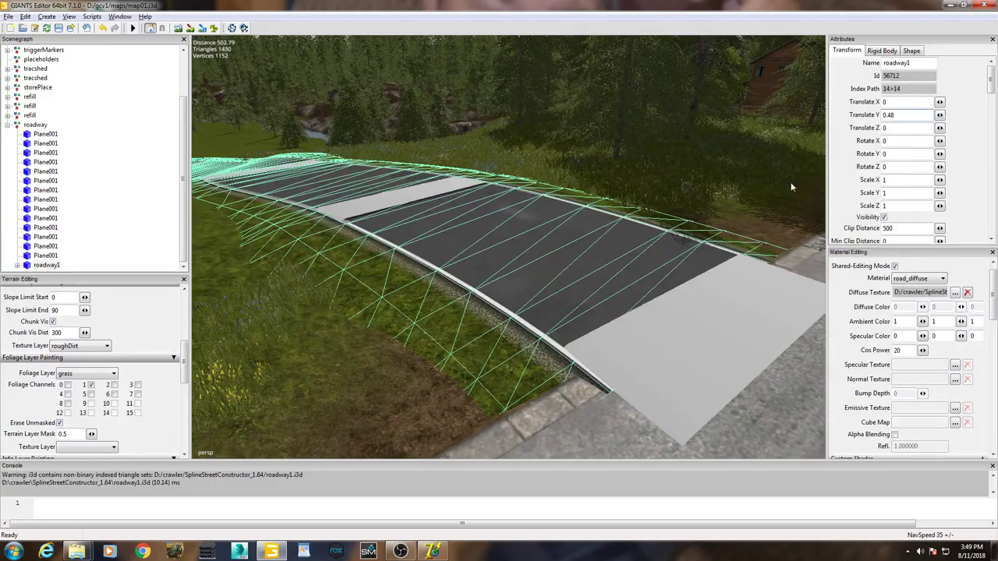
Delete all the Plane001 marker planes from the roadway group, keeping the roadway1 shape.
left_click_drag(452, 361, 683, 422, "alt")
right_click_drag(682, 426, 293, 264)
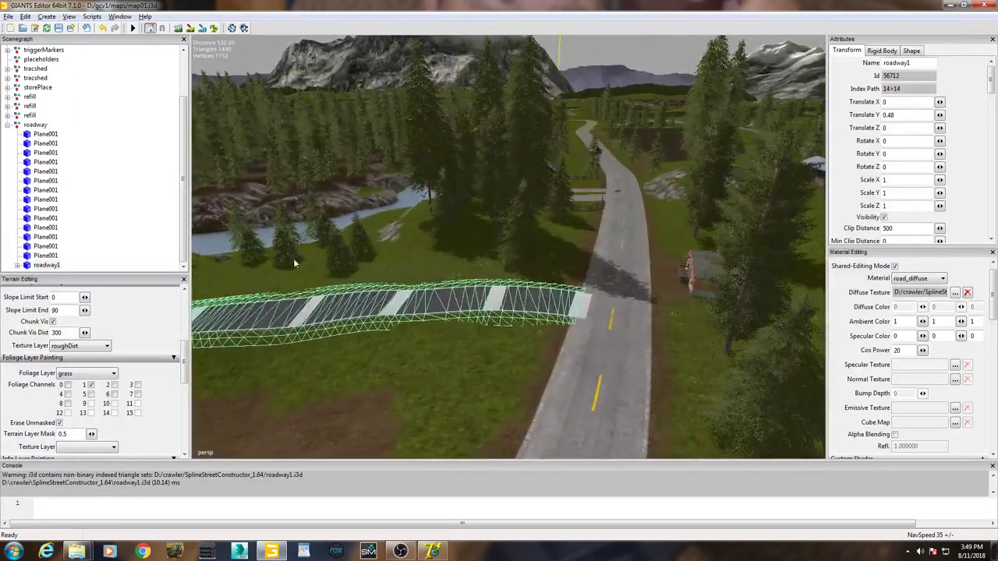
left_click(46, 134)
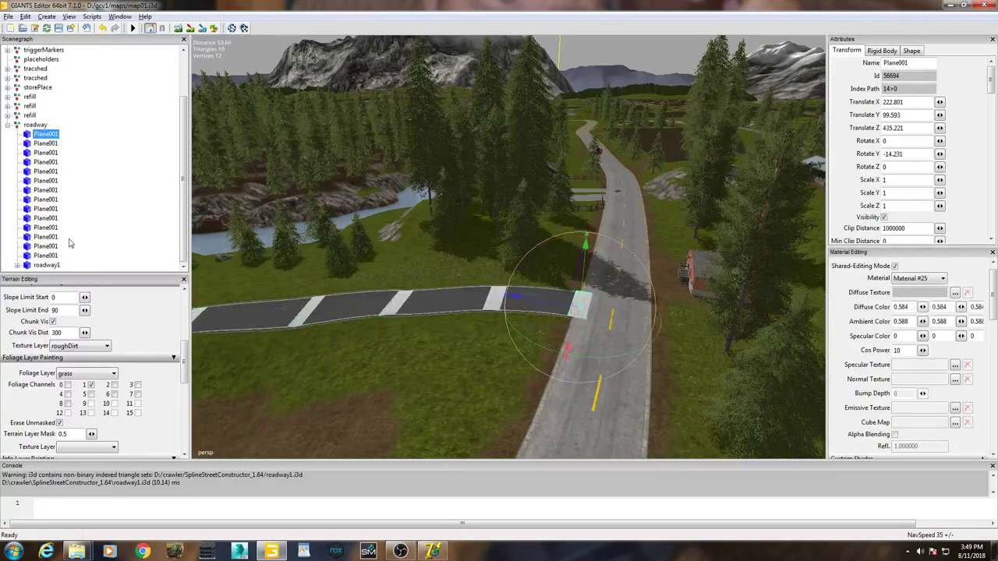
left_click(48, 256, "shift")
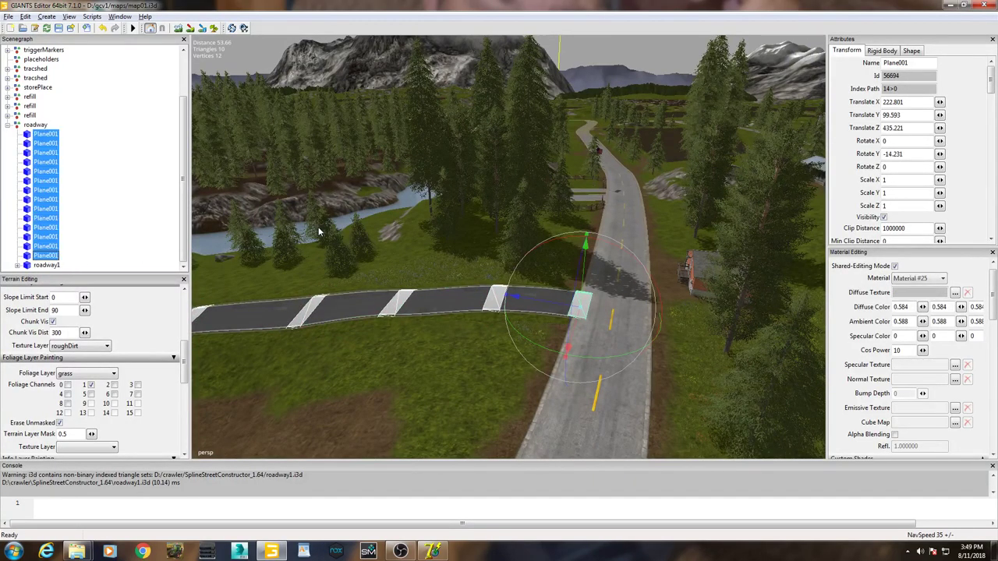
key("Delete")
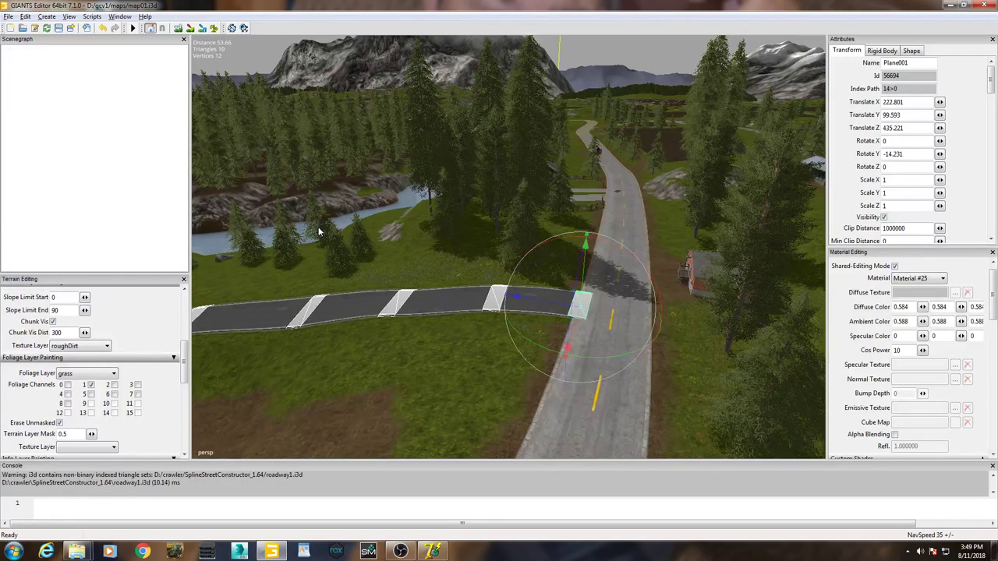
Set roadway1's Translate Y to 0.47, deselect it, and inspect its joint with the main road.
right_click_drag(589, 362, 688, 356, "alt")
middle_click_drag(688, 357, 672, 347, "alt")
scroll(672, 350, "up", 5)
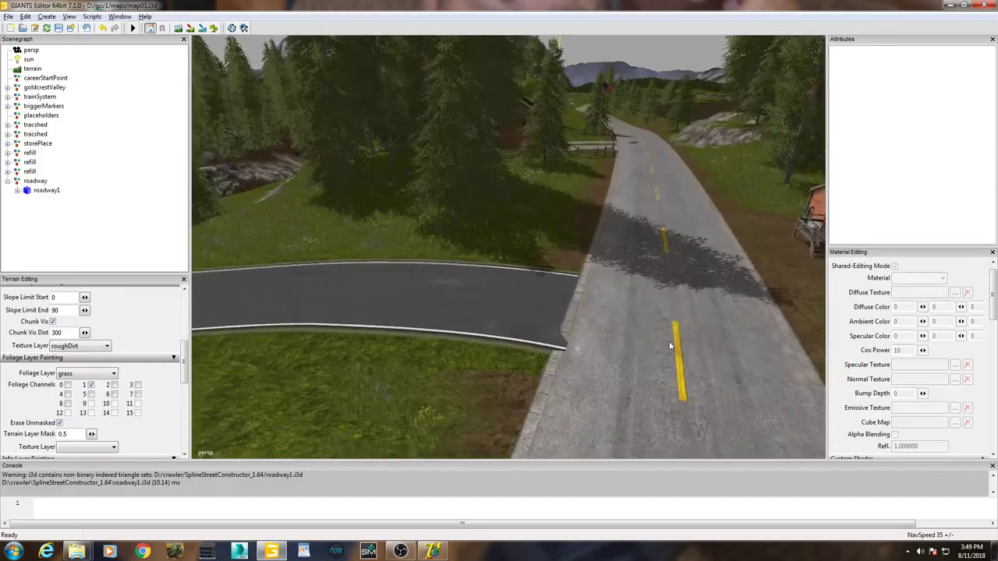
scroll(677, 335, "up", 4)
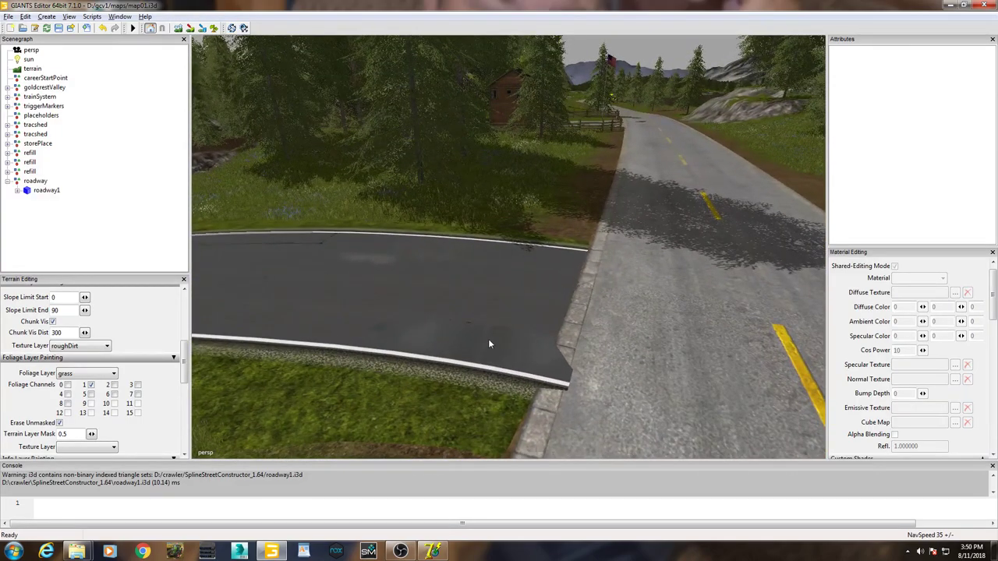
left_click(489, 342)
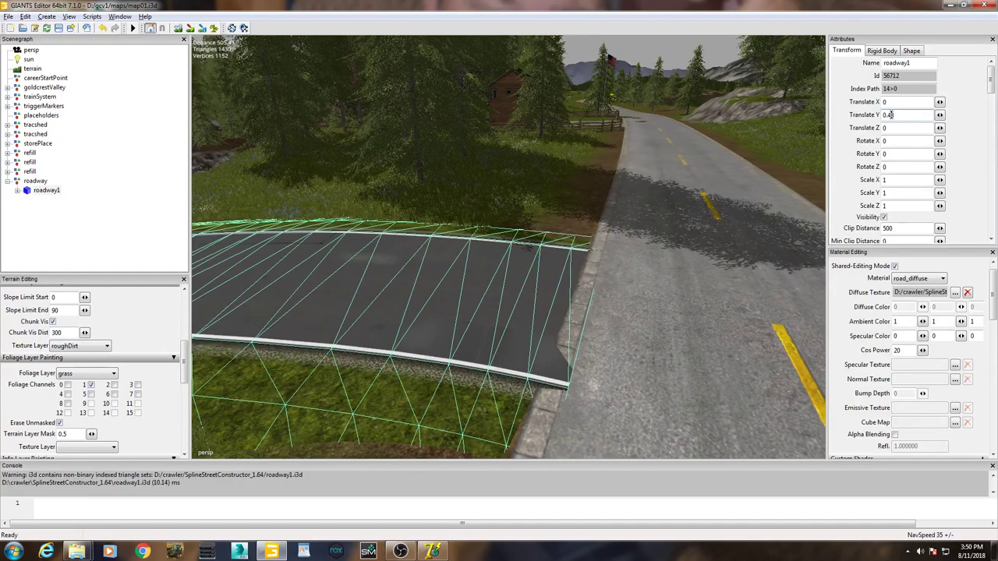
type("7")
key("Return")
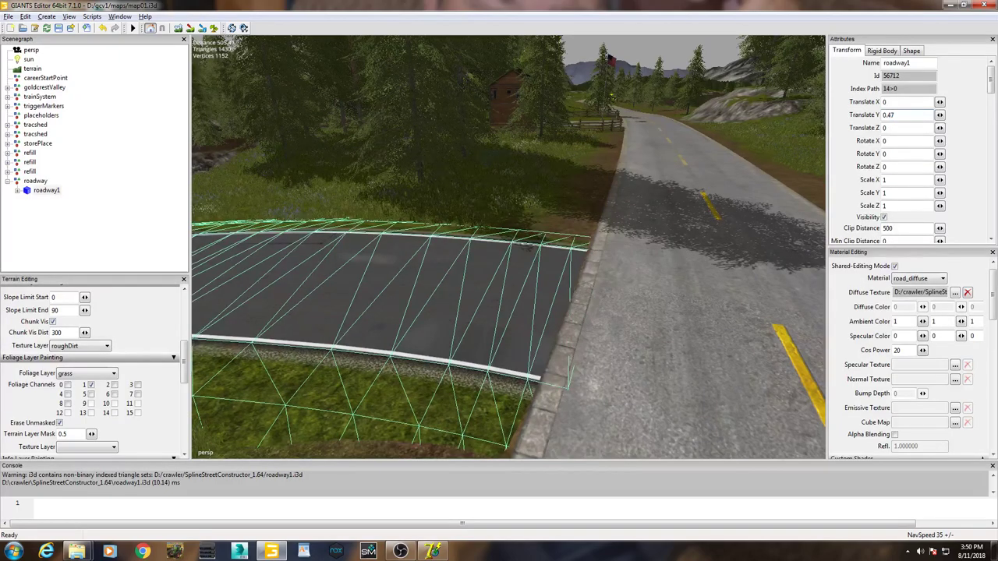
left_click(139, 149)
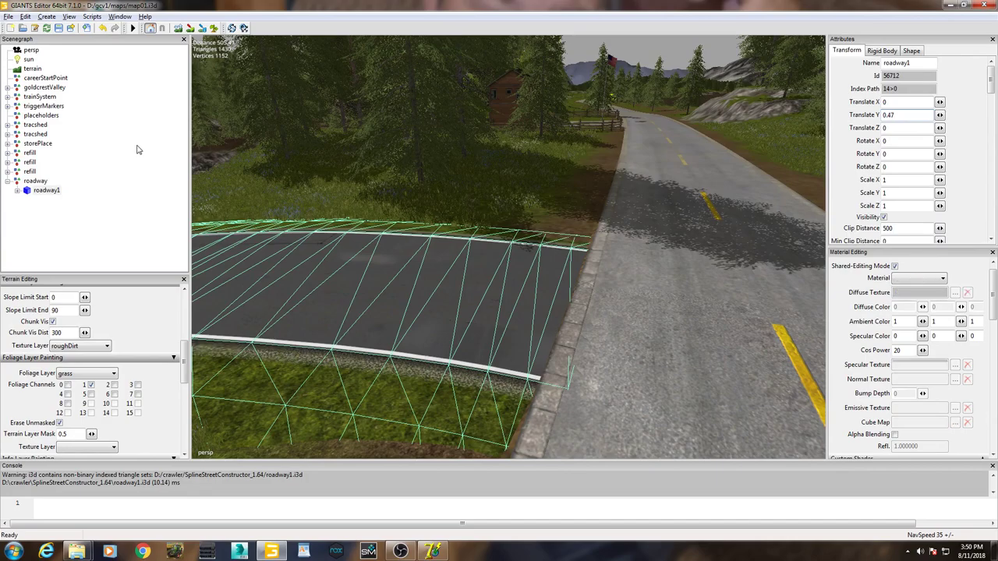
mouse_move(592, 319)
left_mouse_down("alt")
mouse_move(550, 322)
mouse_move(588, 323)
left_mouse_up("alt")
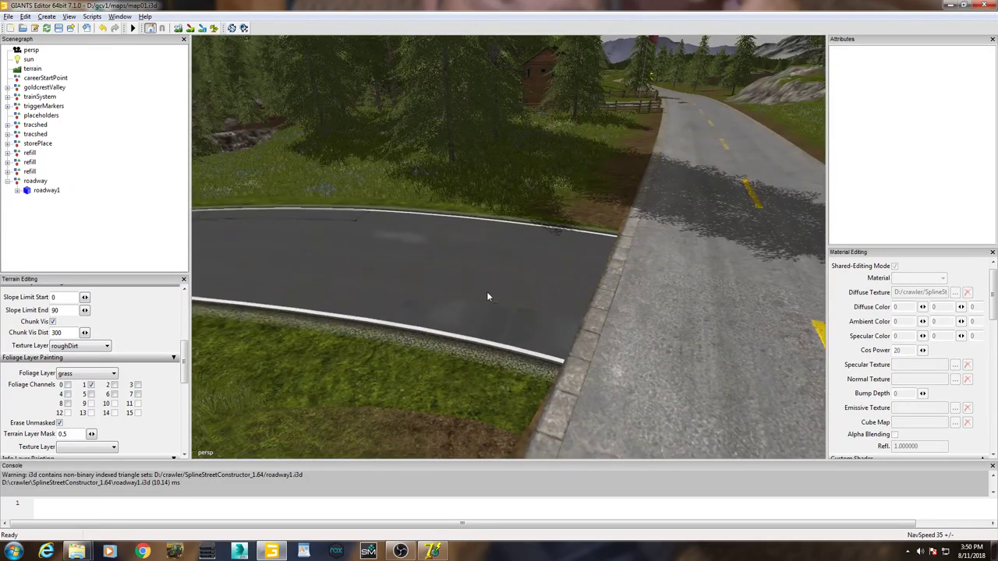
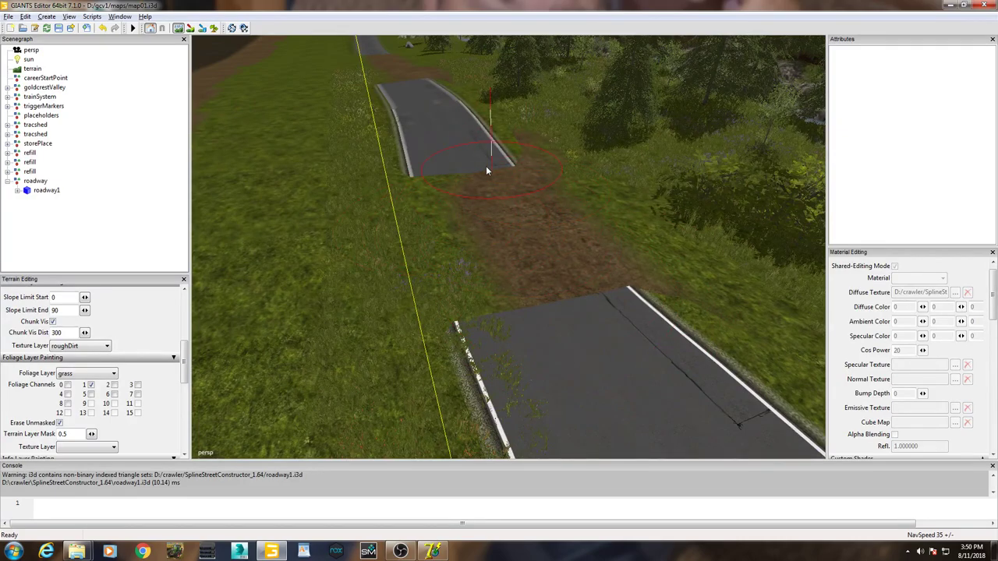
Lower the terrain that buries the road's first covered stretches so the asphalt joins up on both sides.
right_click(503, 231)
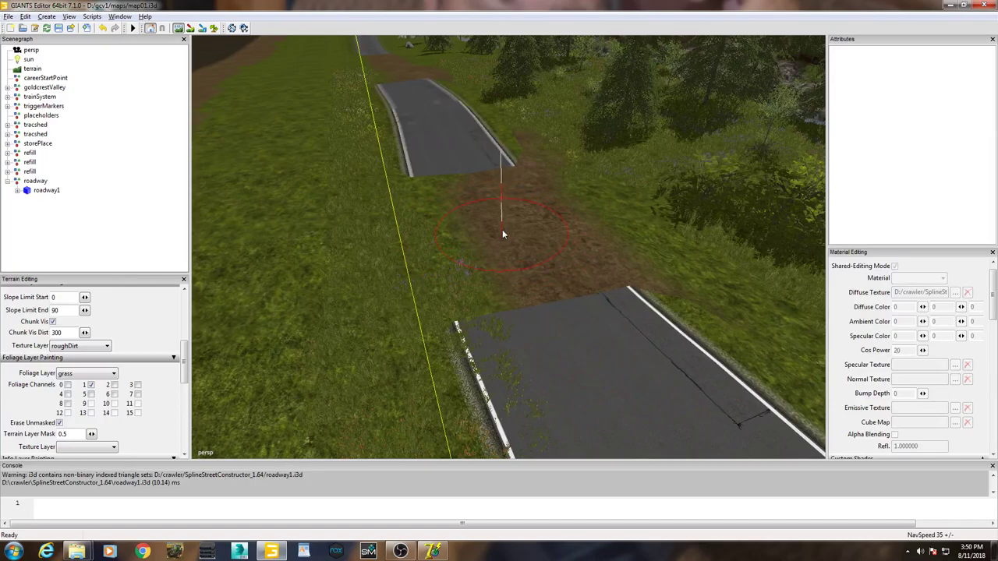
right_click(484, 181)
right_click(523, 268)
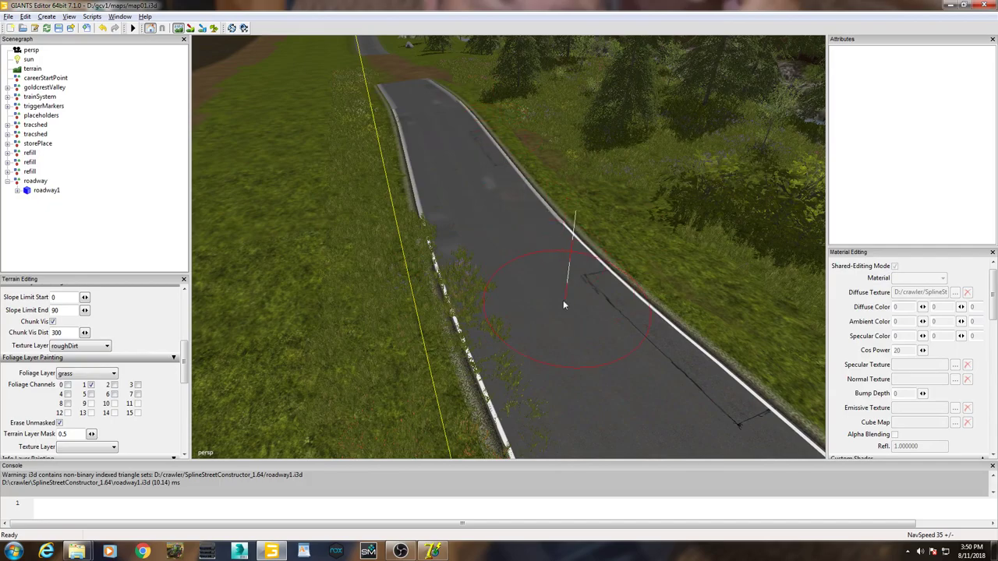
middle_click_drag(511, 268, 535, 302, "alt")
right_click_drag(535, 302, 513, 239, "alt")
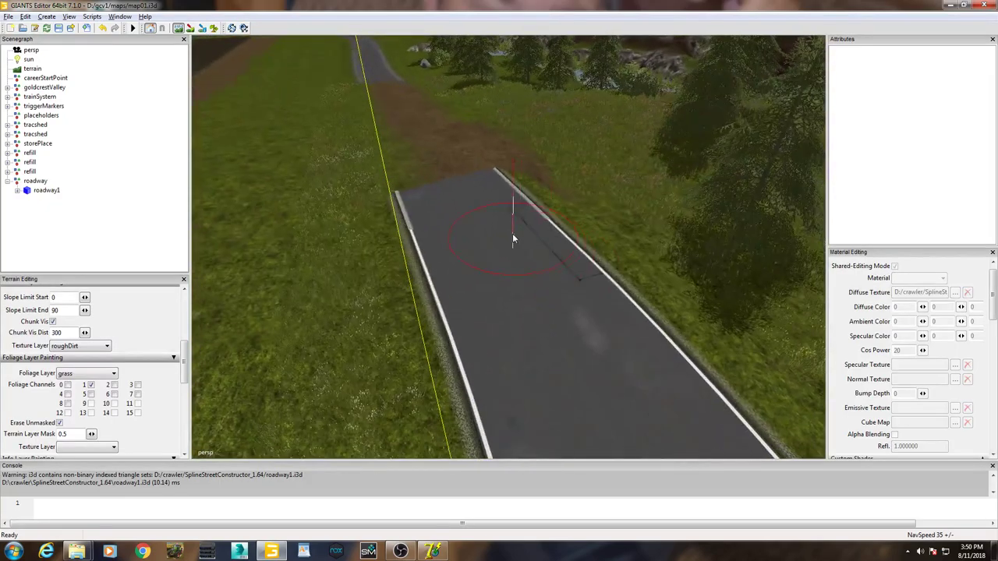
scroll(515, 242, "down", 3)
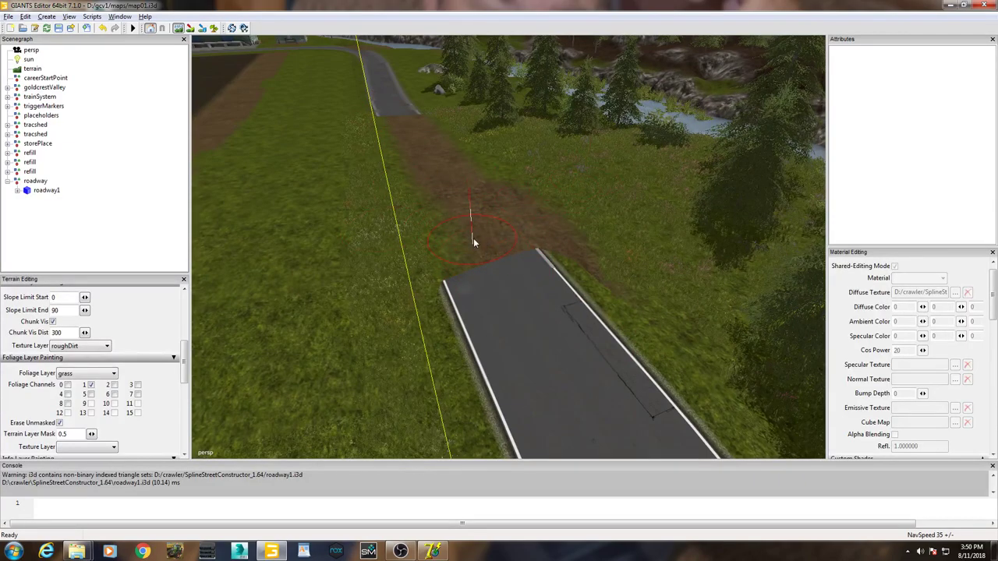
Lower the dirt and grass terrain covering the next stretch of roadway1 and clear the ground from its edges.
mouse_move(468, 211)
left_mouse_down()
mouse_move(461, 216)
mouse_move(457, 202)
left_mouse_up()
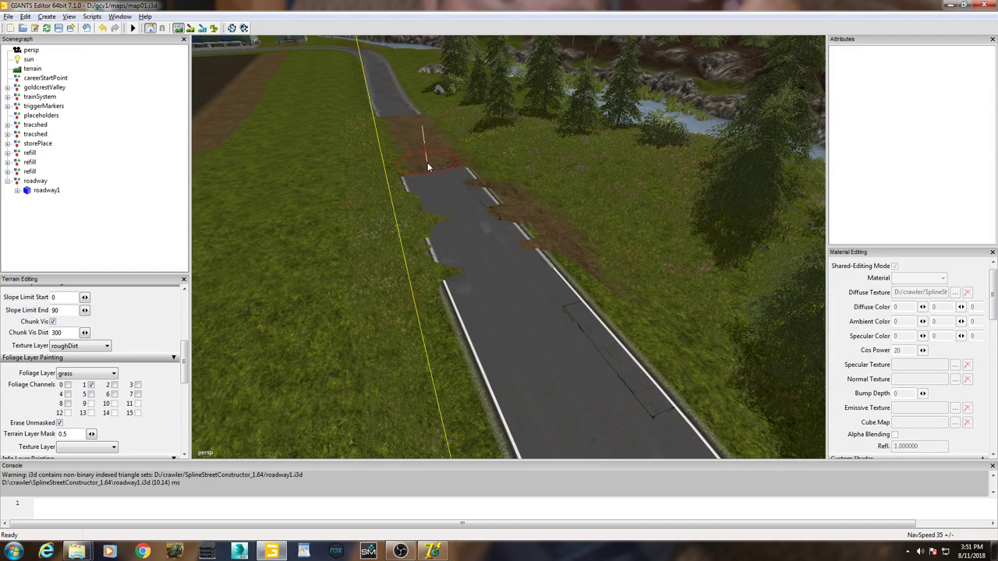
left_click_drag(428, 167, 426, 158)
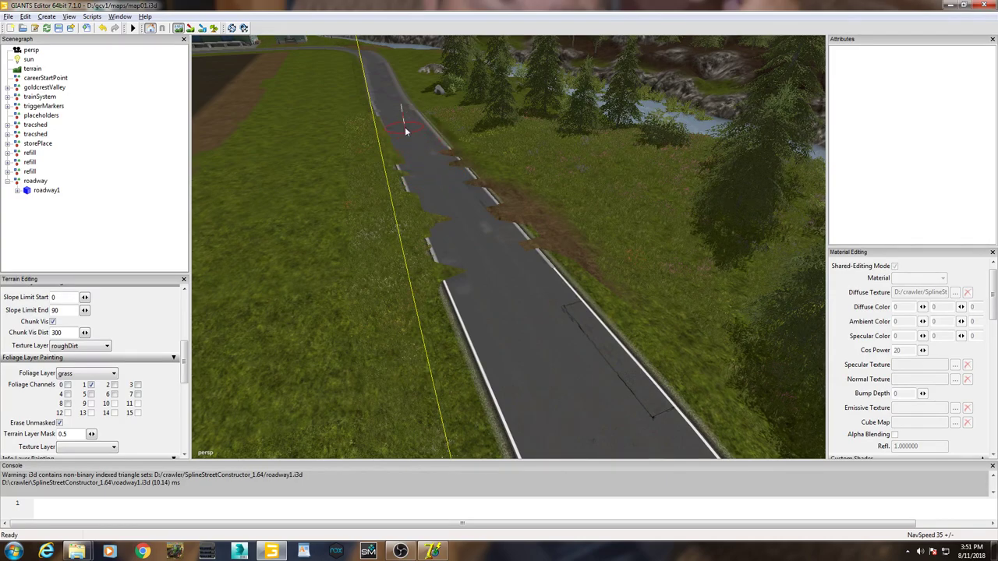
mouse_move(399, 114)
left_mouse_down()
mouse_move(425, 226)
mouse_move(464, 305)
left_mouse_up()
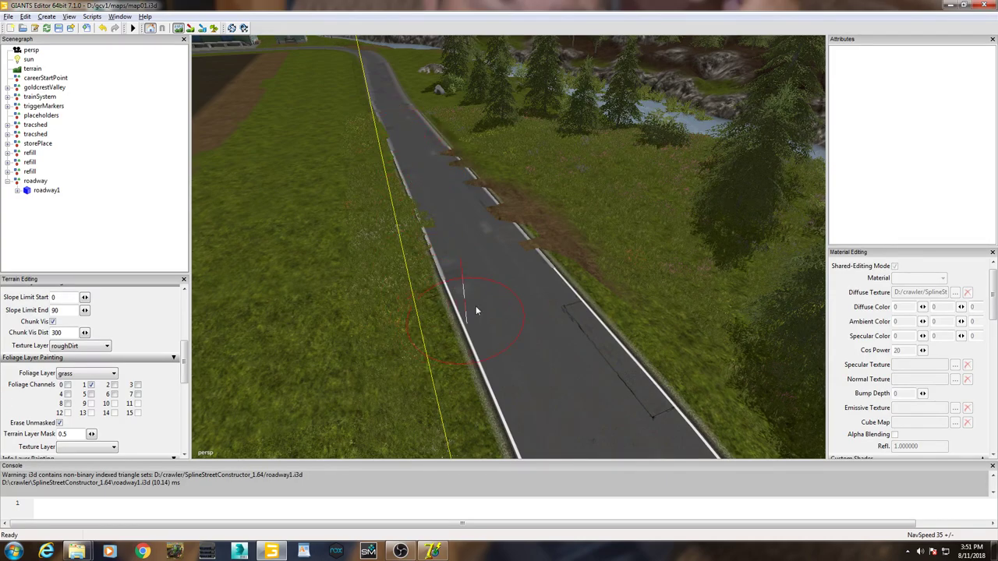
left_click_drag(542, 283, 472, 199)
mouse_move(401, 107)
left_mouse_down()
mouse_move(492, 200)
mouse_move(484, 192)
left_mouse_up()
mouse_move(457, 242)
right_mouse_down("alt")
mouse_move(494, 204)
mouse_move(490, 195)
right_mouse_up("alt")
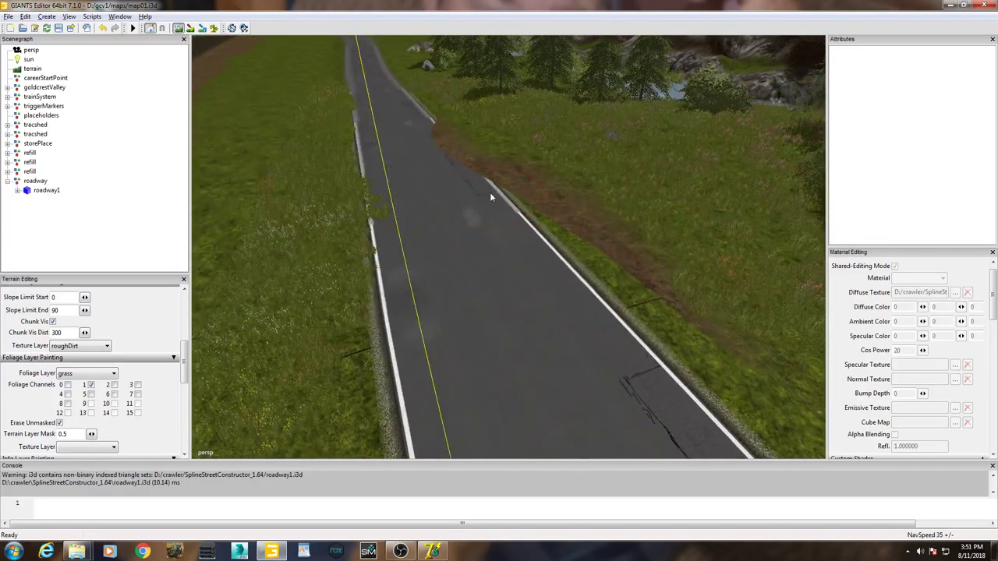
middle_click_drag(489, 195, 495, 226, "alt")
Undo the overly deep lowering stroke beside the road and lower the dirt covering that verge more lightly.
mouse_move(494, 255)
left_mouse_down("alt")
mouse_move(507, 255)
mouse_move(492, 235)
mouse_move(585, 358)
left_mouse_up("alt")
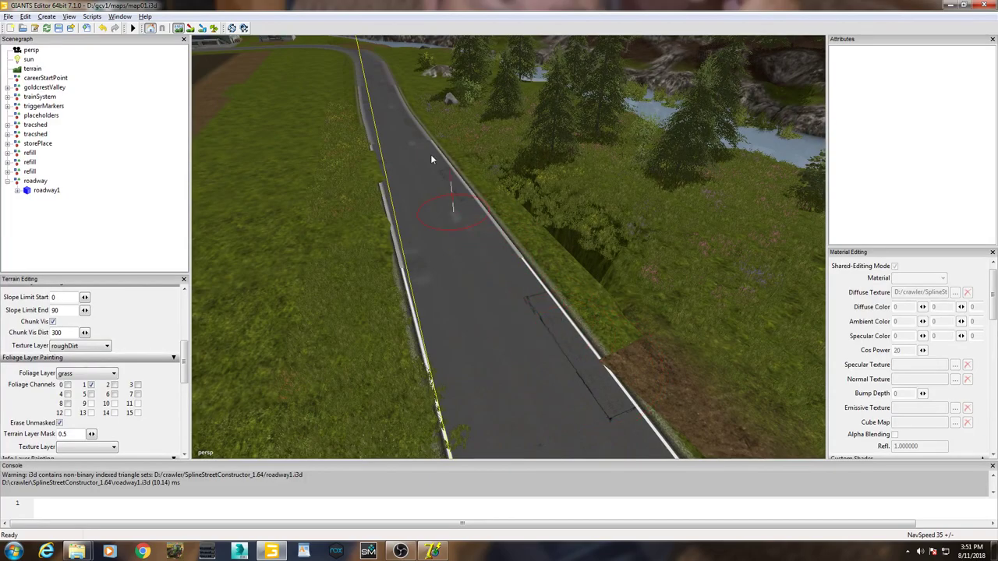
left_click(102, 28)
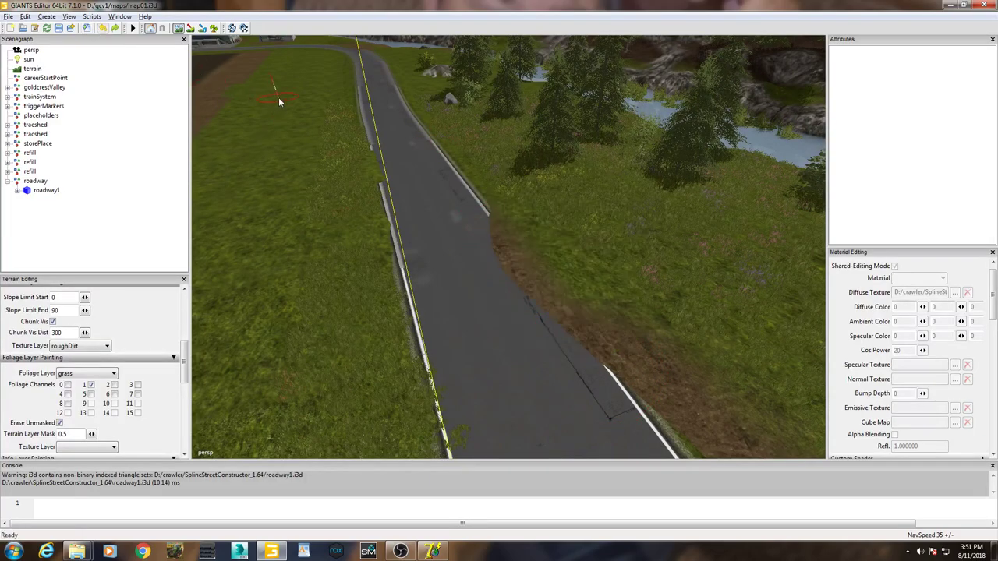
left_click(490, 288)
left_click(467, 263)
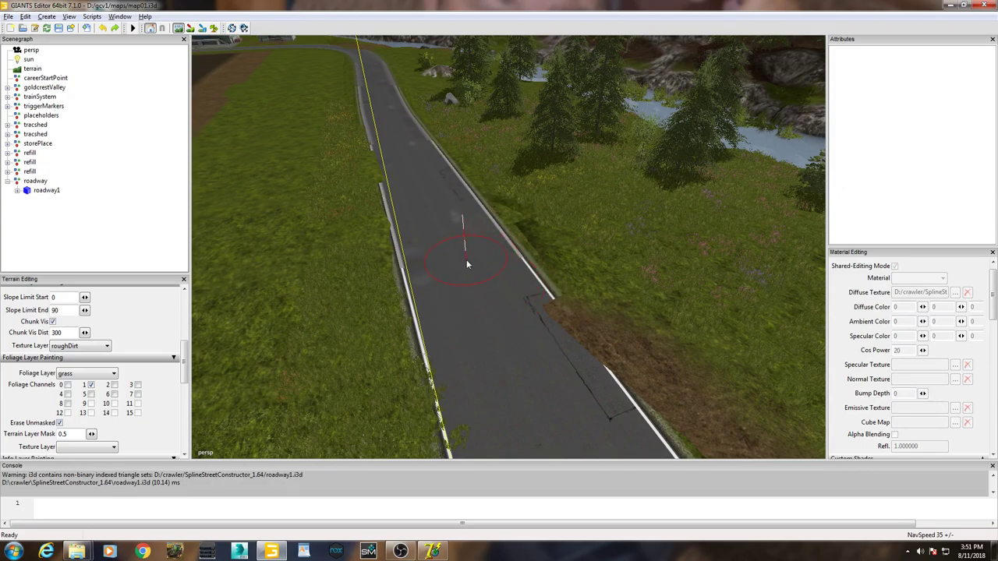
mouse_move(513, 340)
left_mouse_down()
mouse_move(575, 382)
mouse_move(514, 268)
left_mouse_up()
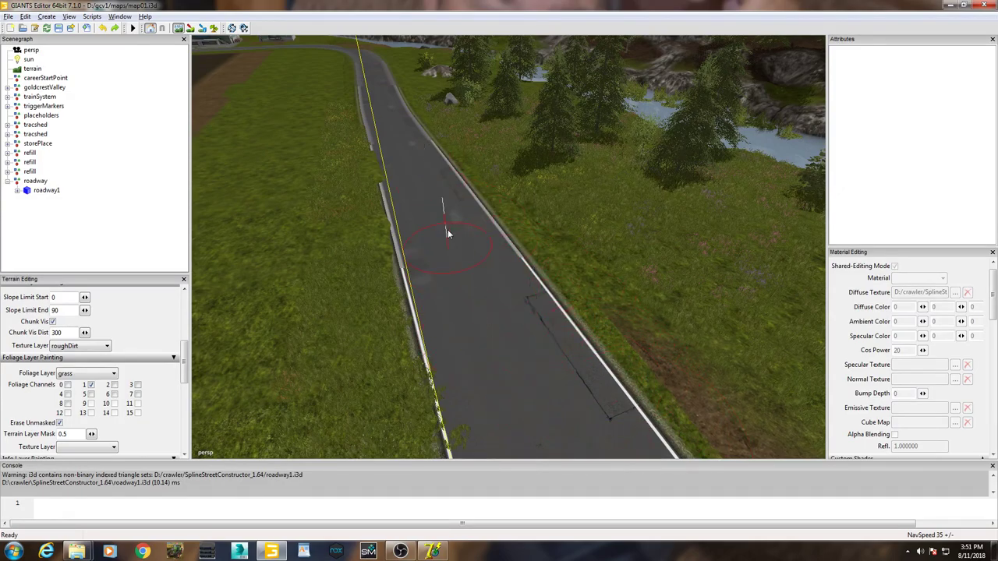
Clear the terrain from the road edges up to the bend and undo the stroke that dug into the bend's outer bank.
middle_click_drag(448, 230, 464, 236, "alt")
scroll(463, 237, "down", 2)
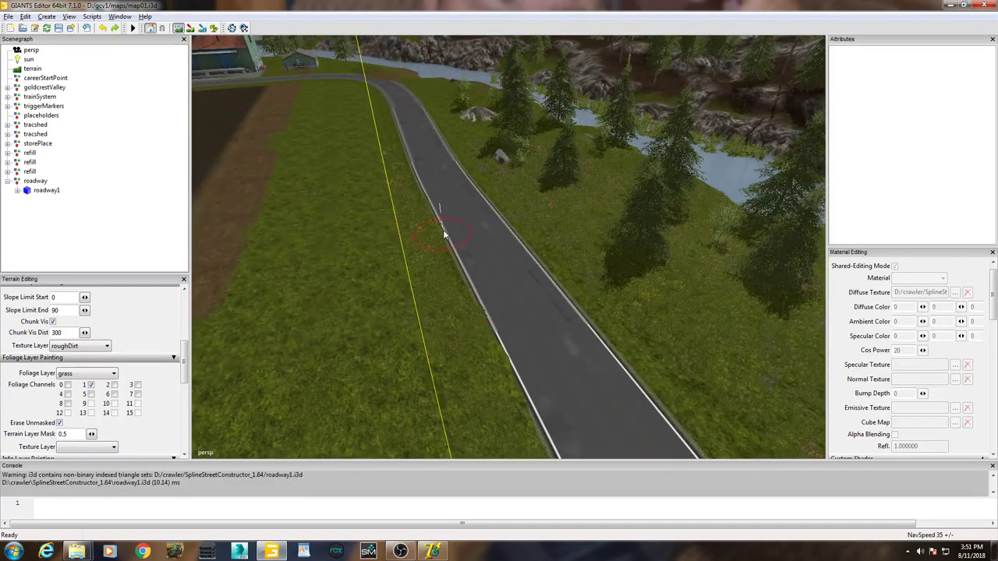
scroll(474, 185, "down", 2)
scroll(508, 251, "down", 1)
scroll(507, 175, "up", 4)
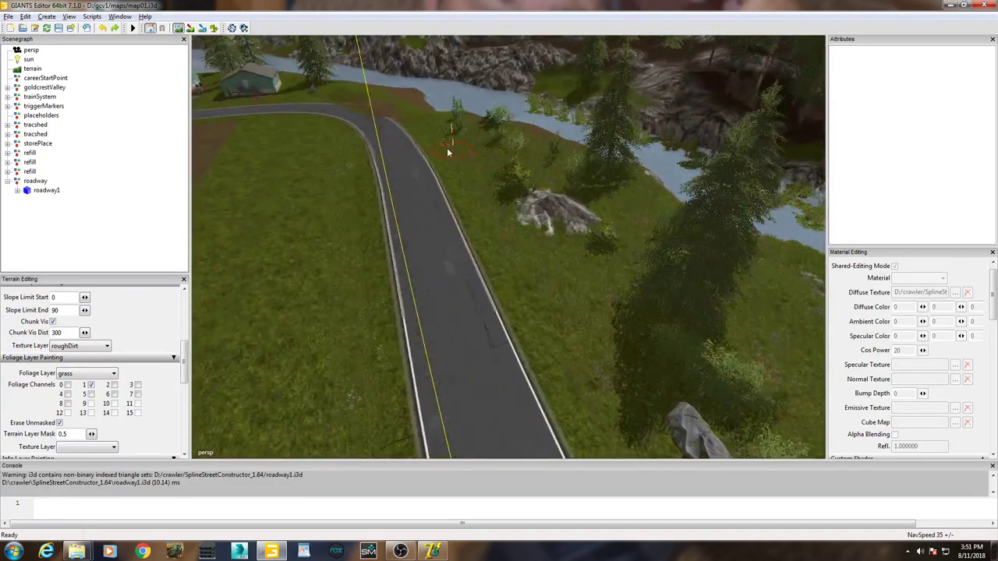
scroll(523, 224, "down", 2)
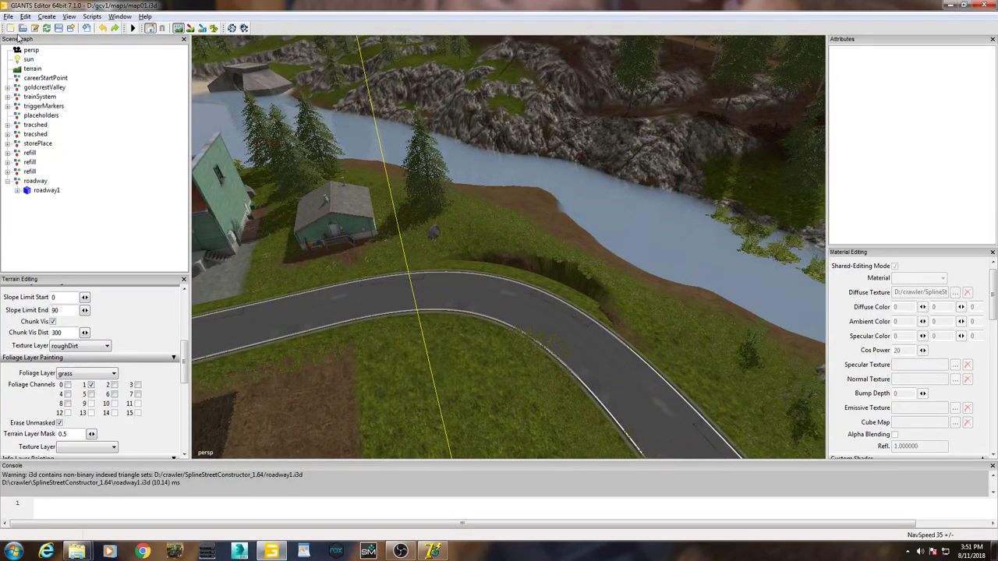
left_click(103, 28)
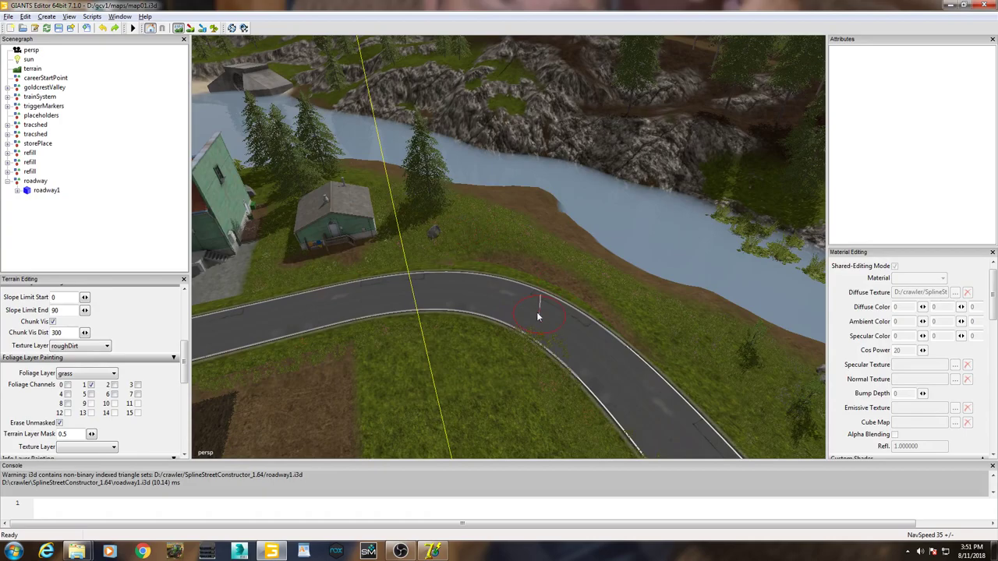
Switch to foliage painting with the grass layer and erase the plants growing through the road from its field end.
middle_click_drag(359, 312, 643, 255, "alt")
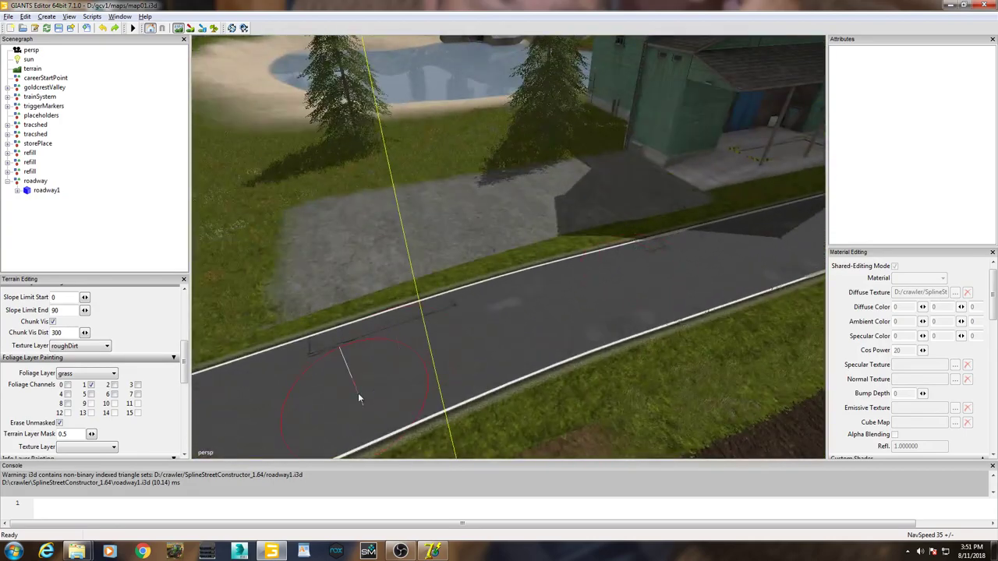
middle_click_drag(359, 394, 441, 361, "alt")
scroll(323, 348, "down", 6)
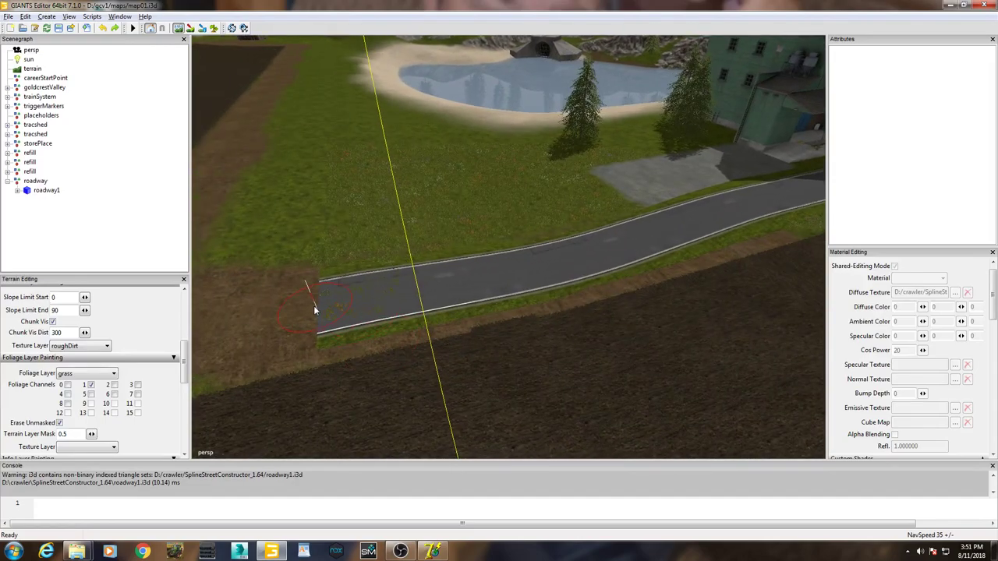
left_click(213, 29)
left_click(101, 375)
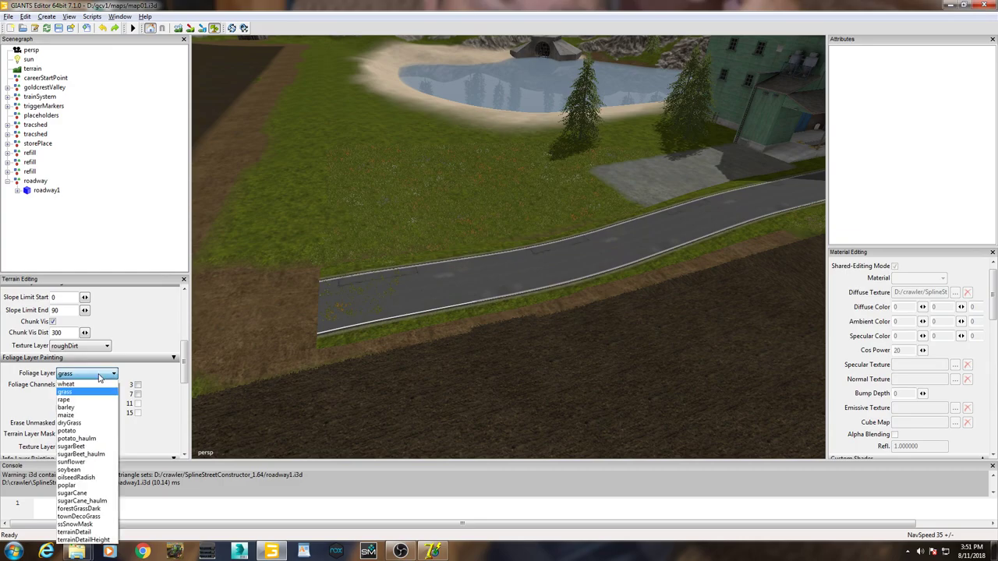
left_click(98, 375)
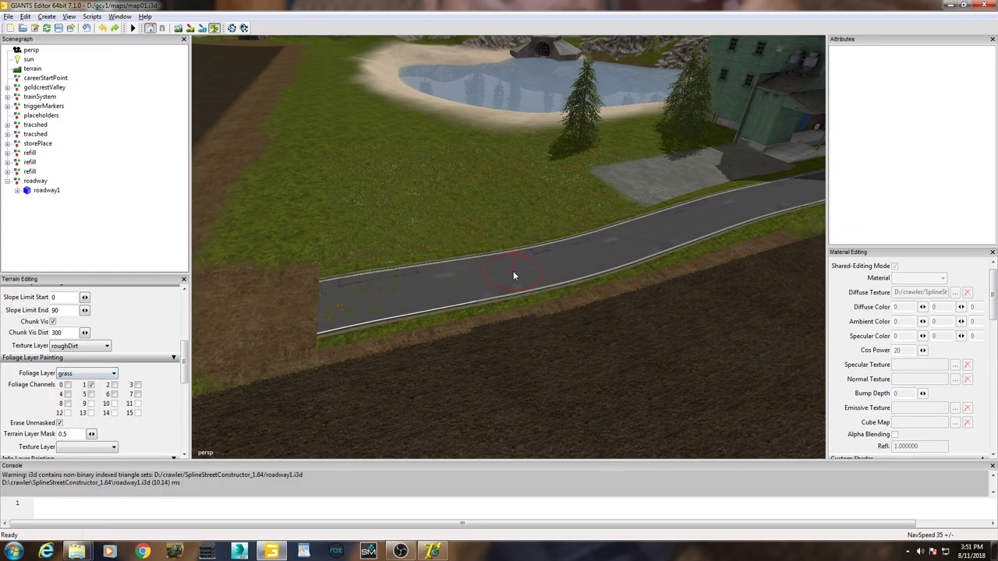
mouse_move(513, 270)
right_mouse_down()
mouse_move(327, 305)
mouse_move(420, 297)
right_mouse_up()
middle_click_drag(552, 254, 347, 293, "alt")
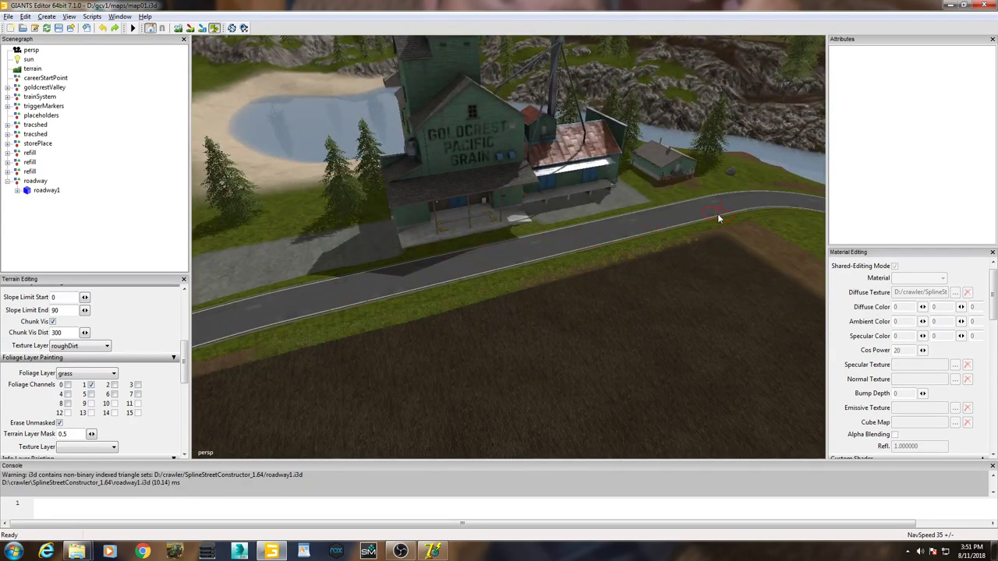
Erase the grass foliage from the road around the bend and along the straight to the main road junction.
middle_click_drag(803, 208, 542, 224)
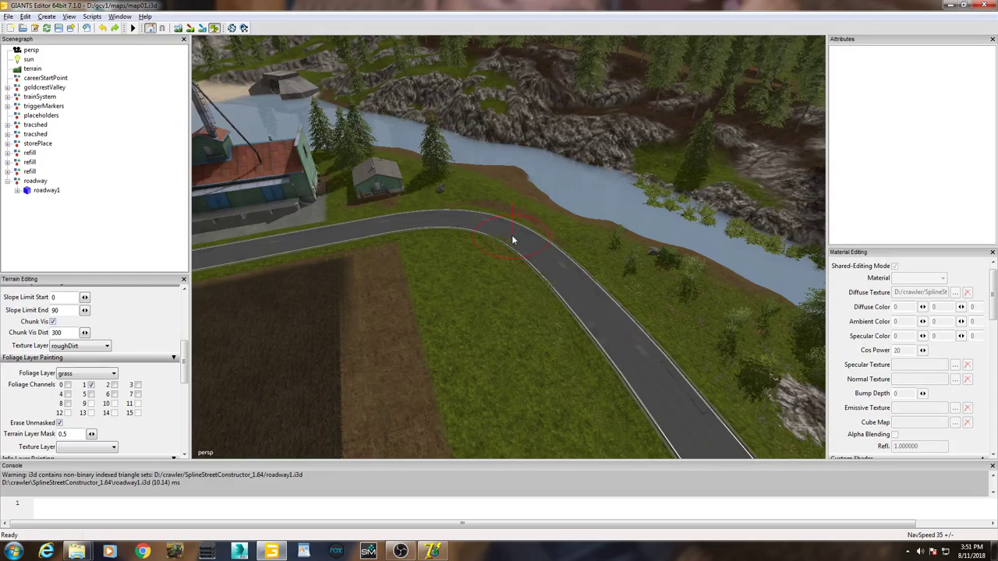
middle_click_drag(654, 393, 590, 314)
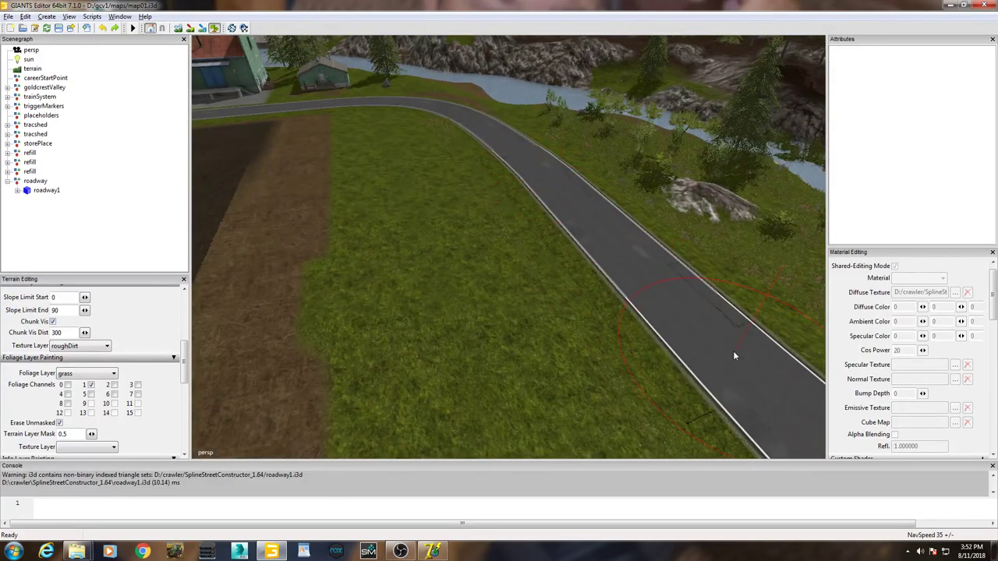
left_click_drag(734, 356, 984, 314, "alt")
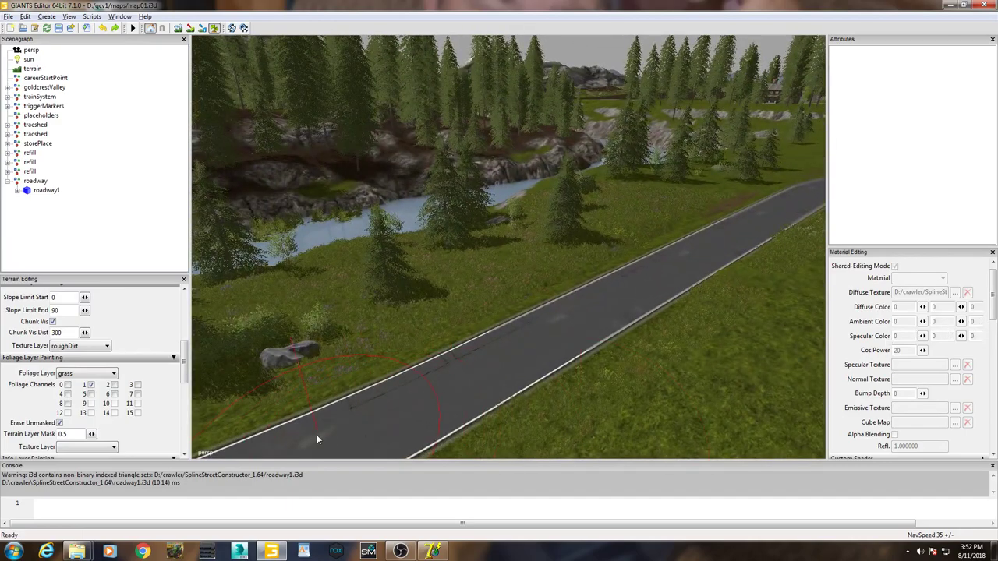
middle_click_drag(789, 213, 512, 365)
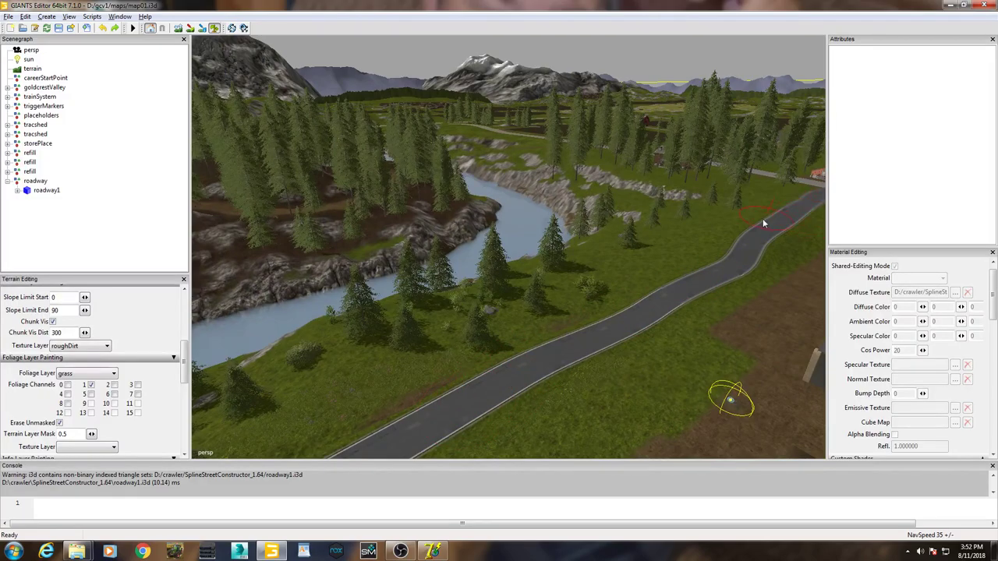
middle_click_drag(763, 224, 568, 360)
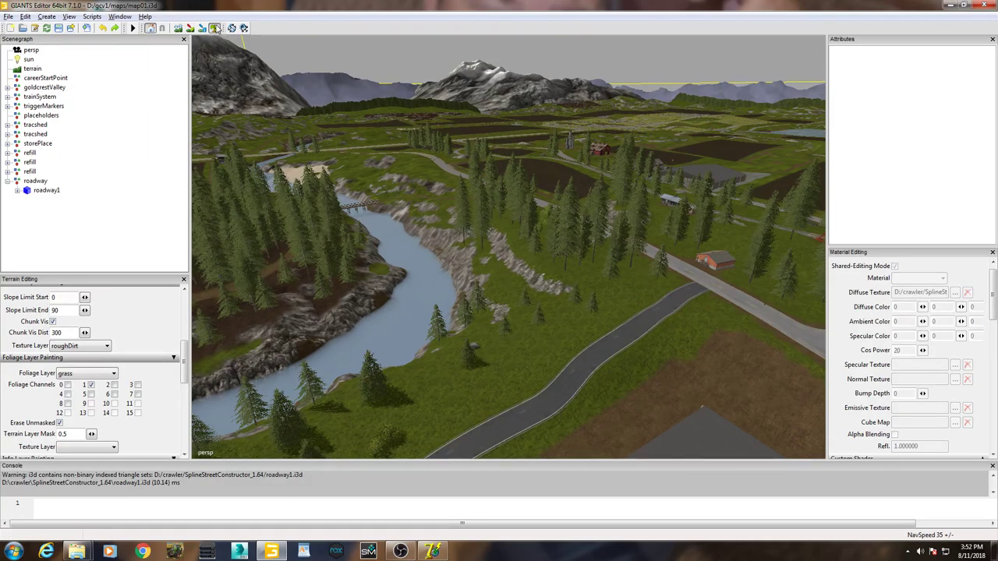
middle_click_drag(652, 343, 446, 380)
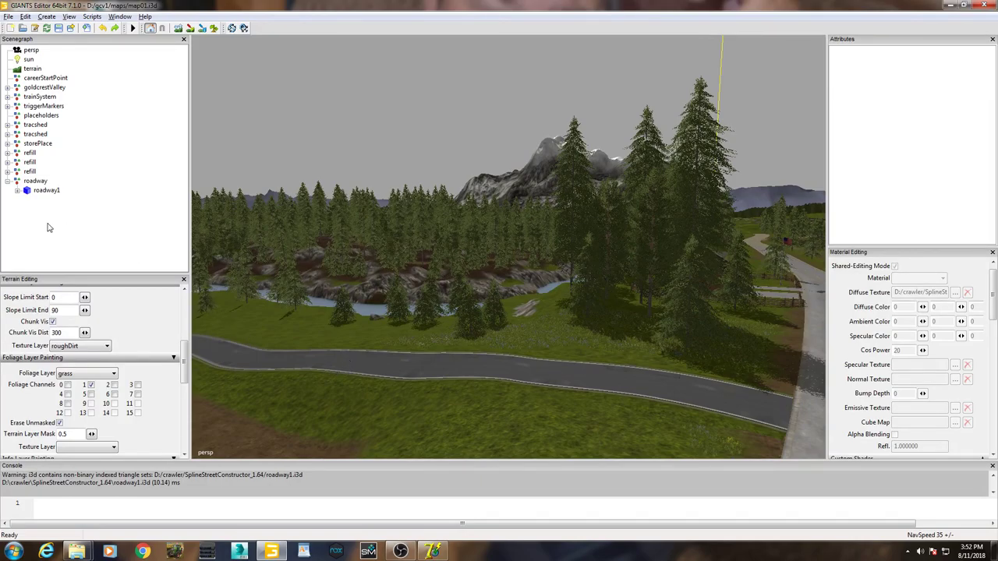
Select roadway1 and examine its Diffuse Texture path and the spline point nodes nested under it.
left_click(42, 192)
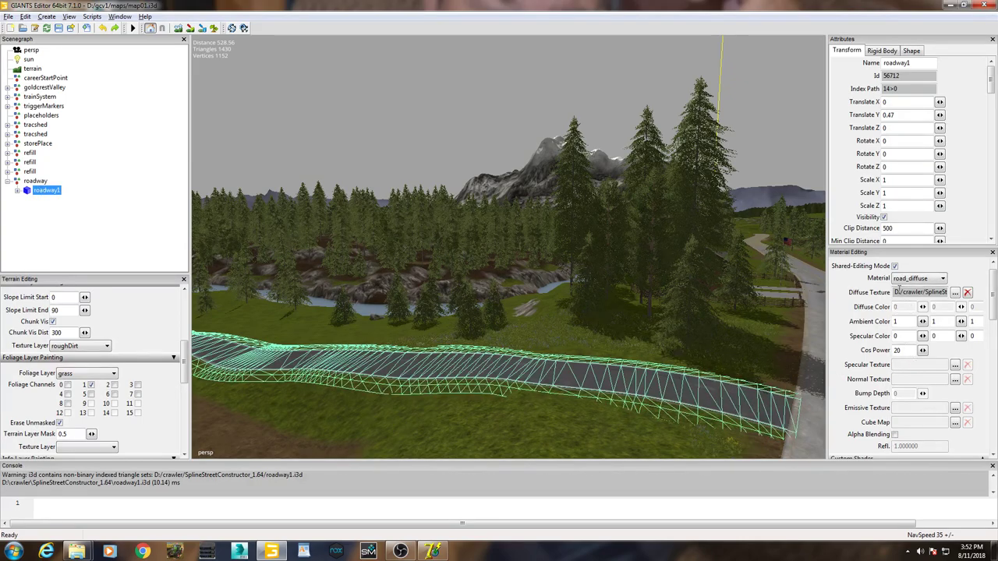
left_click_drag(898, 292, 975, 293)
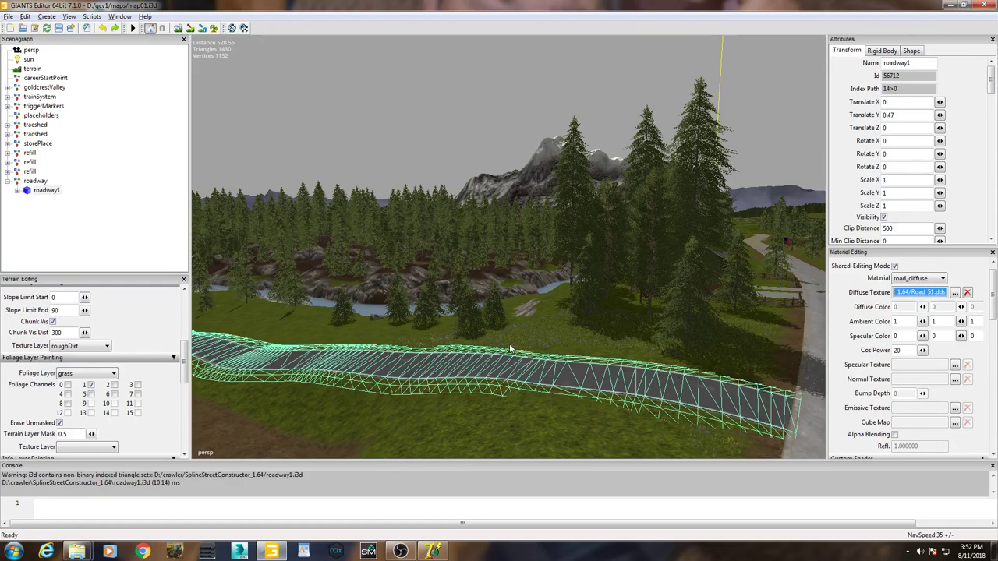
left_click_drag(559, 361, 460, 370, "alt")
left_click_drag(604, 355, 511, 377, "alt")
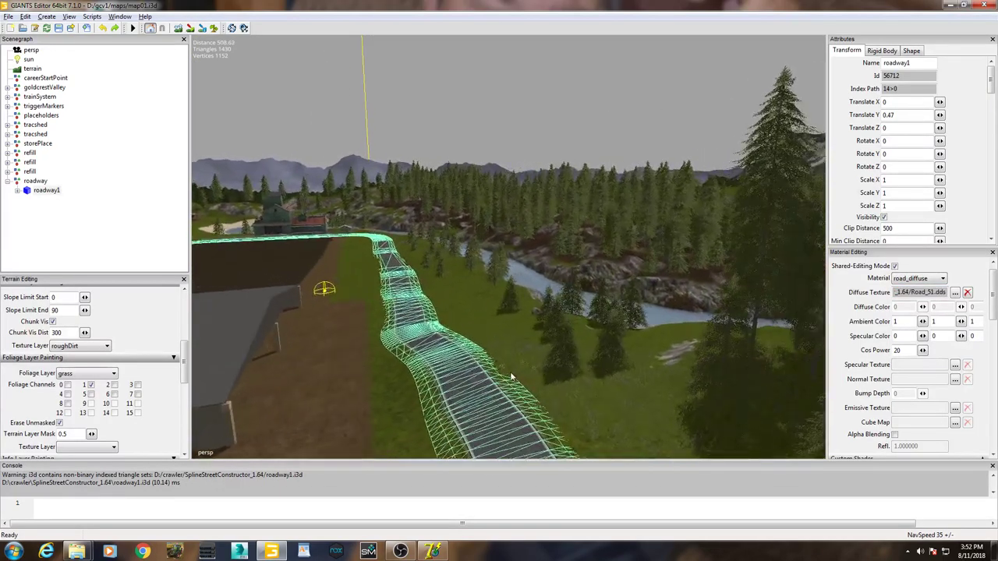
left_click(41, 191)
left_click(17, 191)
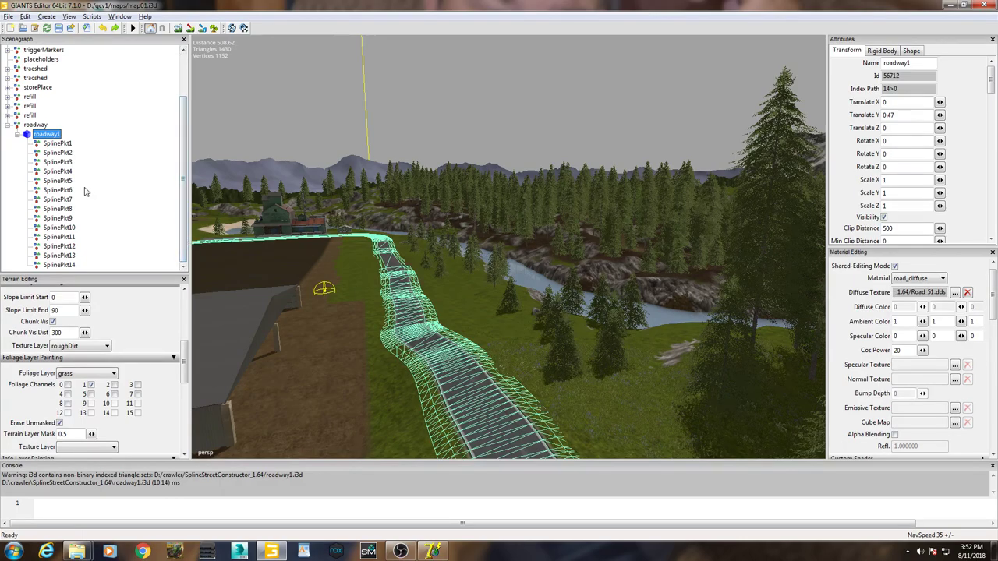
left_click(17, 135)
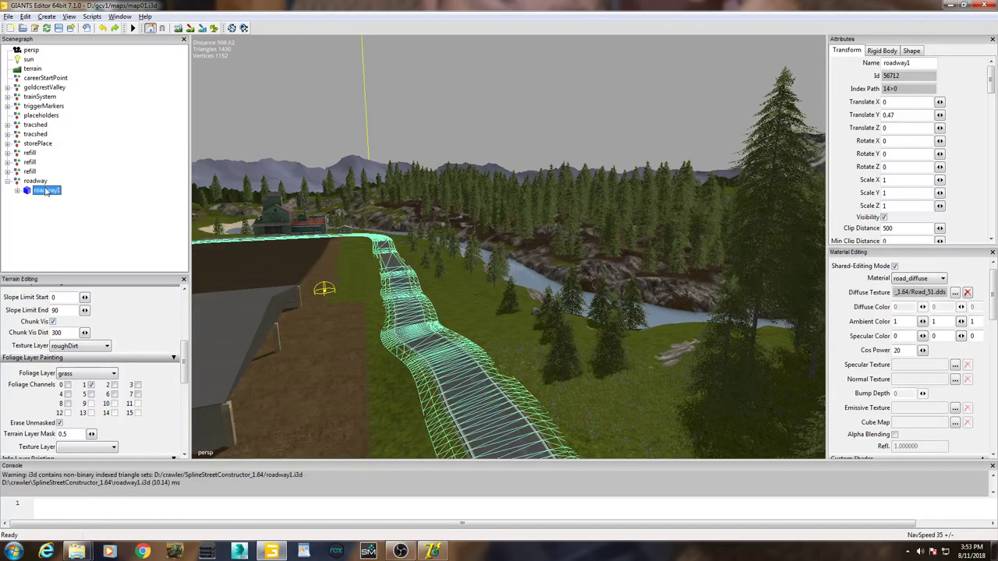
Export roadway1 with its files over road1.i3d in D:/gcv1/maps/objects, declining the parent directory structure.
left_click(8, 17)
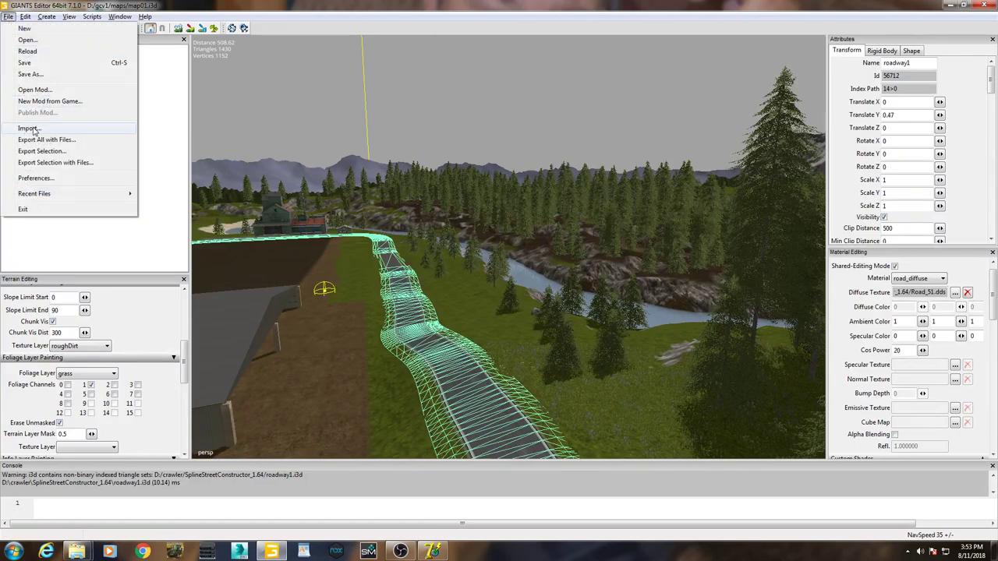
left_click(83, 164)
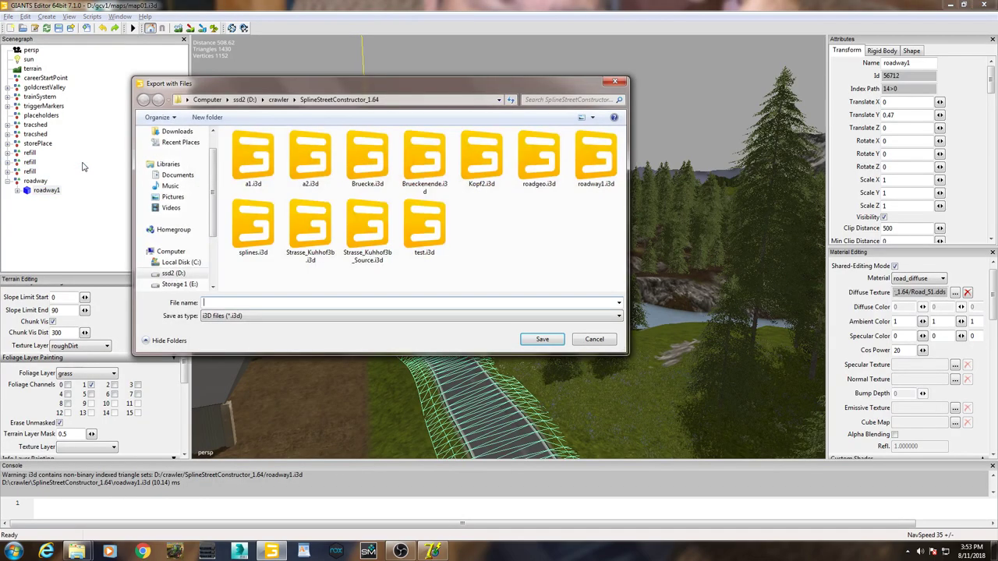
left_click(173, 273)
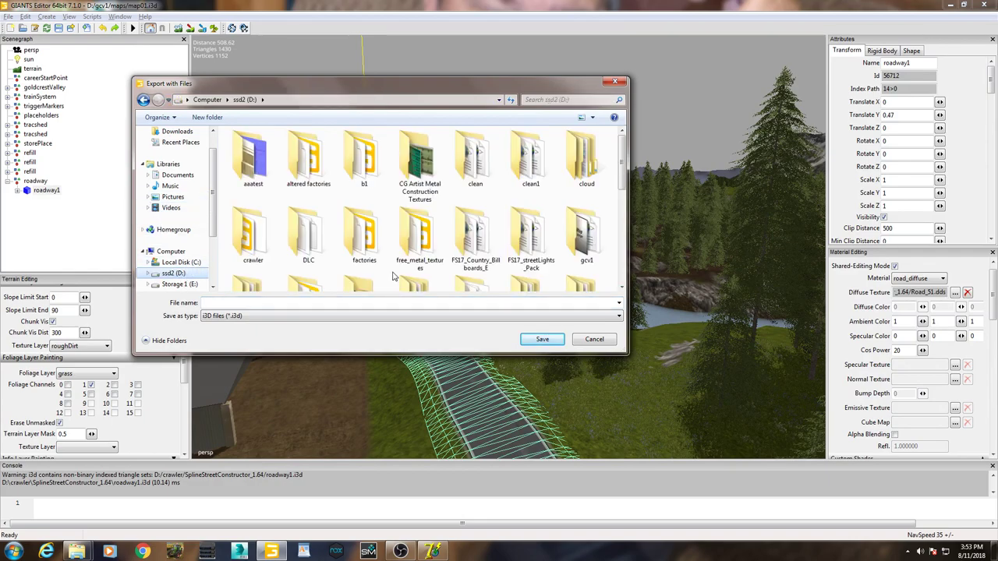
double_click(585, 233)
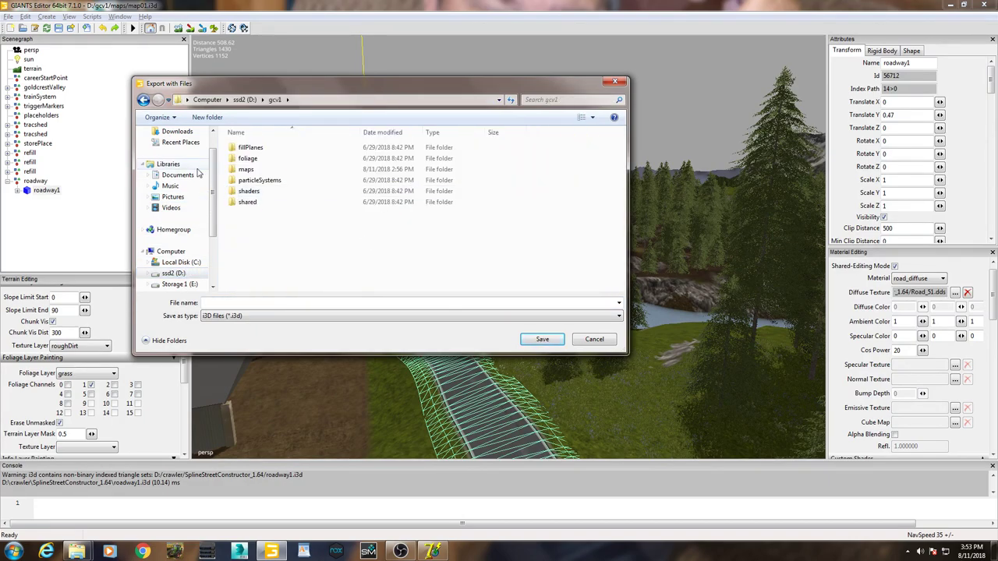
double_click(268, 171)
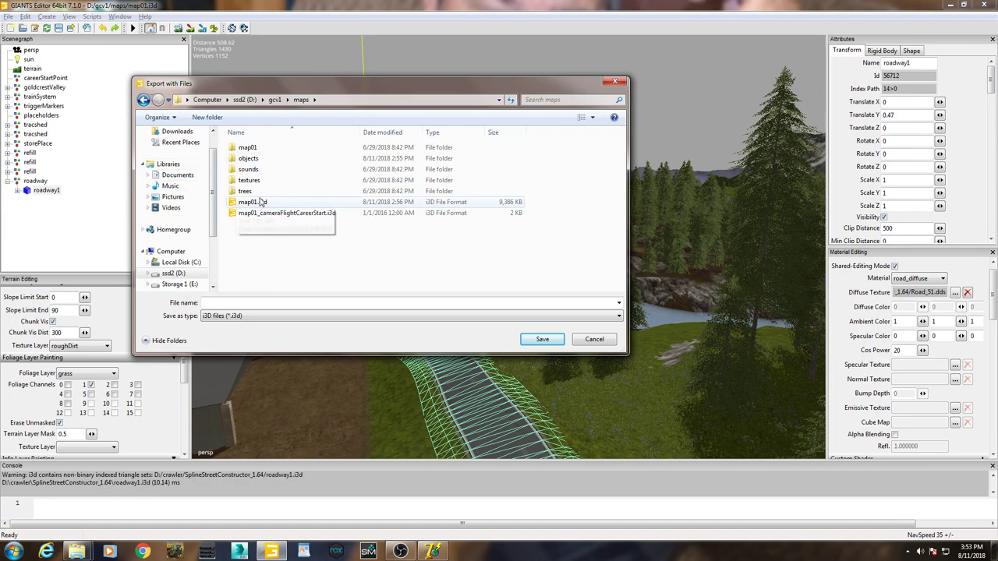
double_click(250, 159)
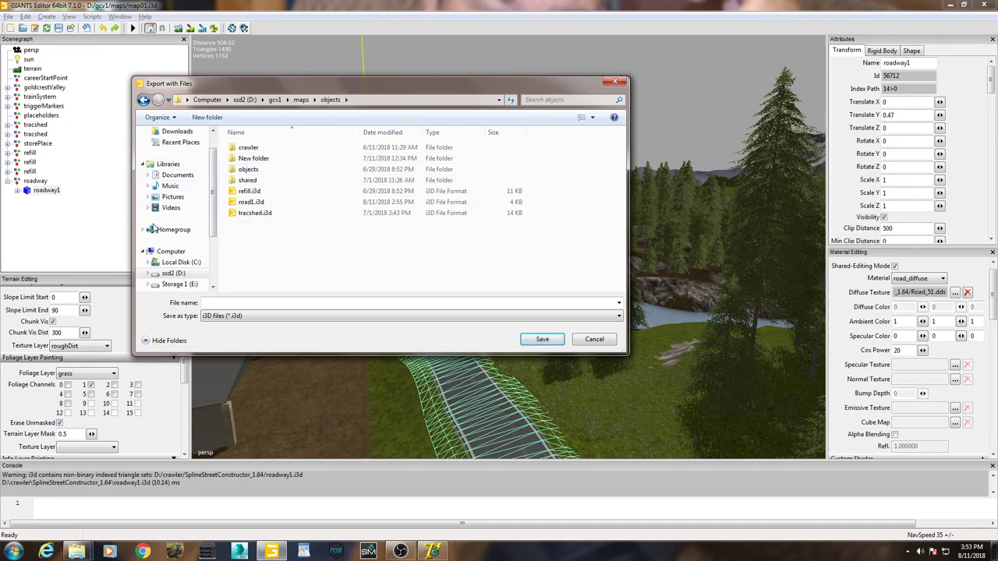
double_click(251, 202)
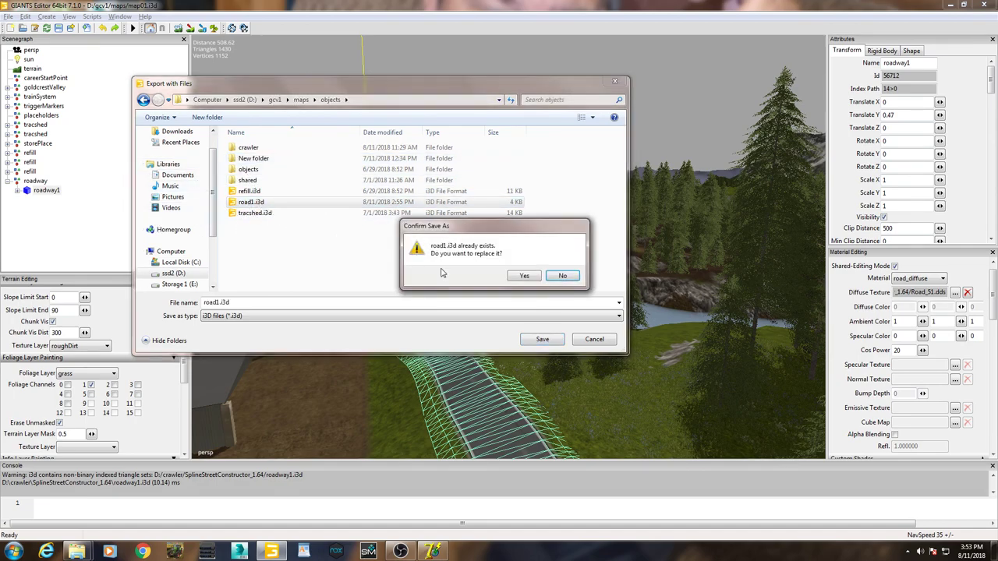
left_click(535, 278)
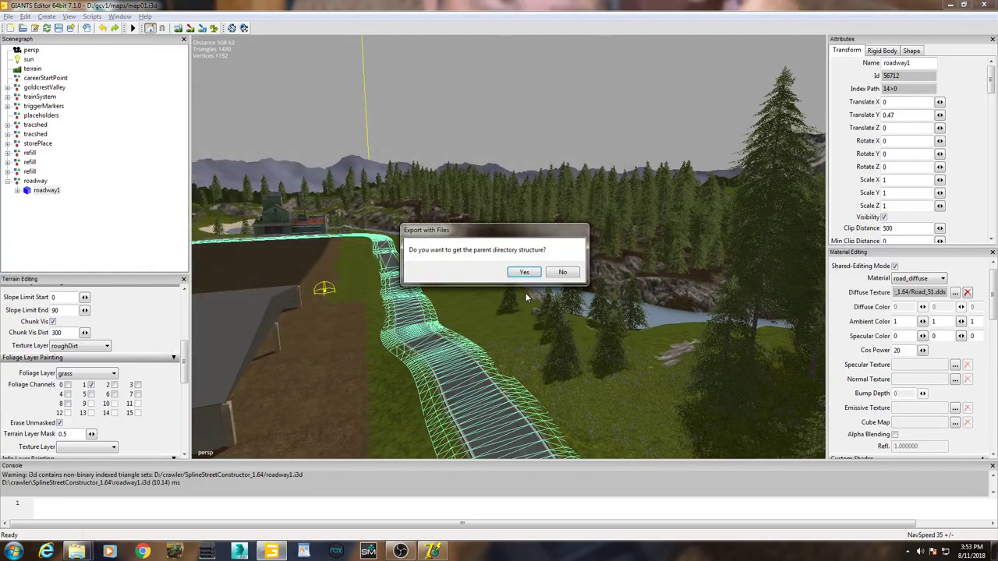
left_click_drag(472, 233, 395, 196)
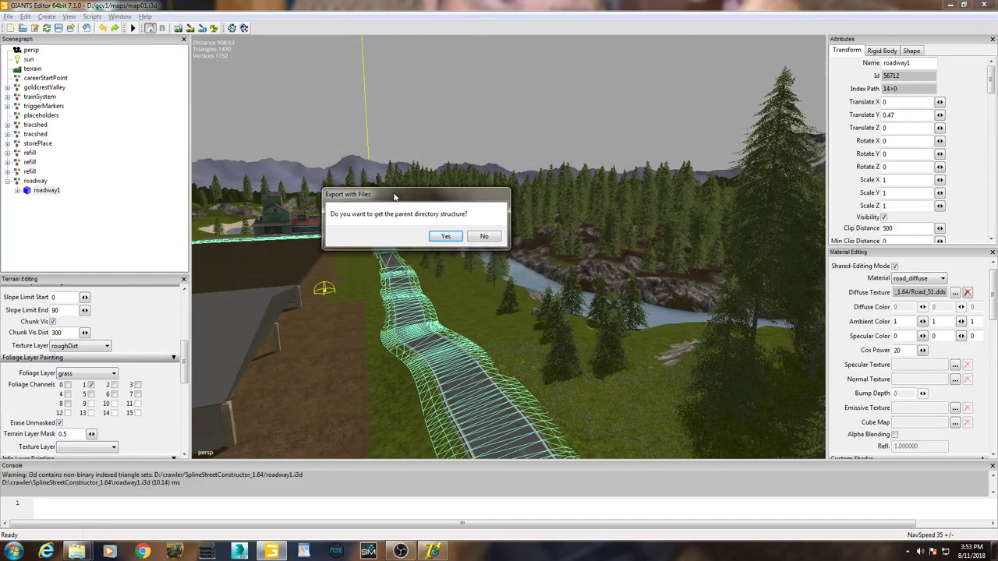
left_click(482, 237)
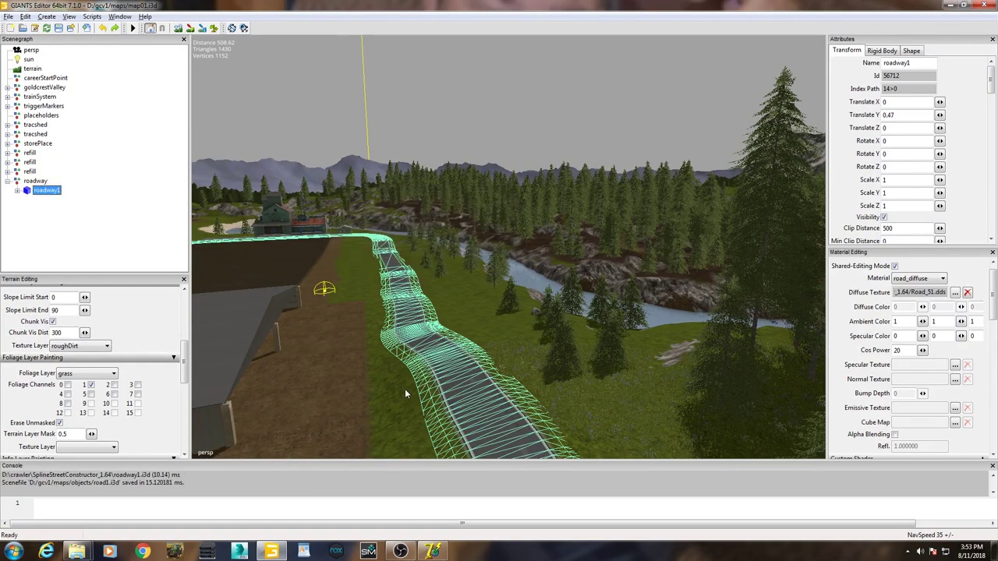
Delete roadway1 from the roadway group and import the exported road1.i3d from gcv1/maps/objects.
left_click(88, 221)
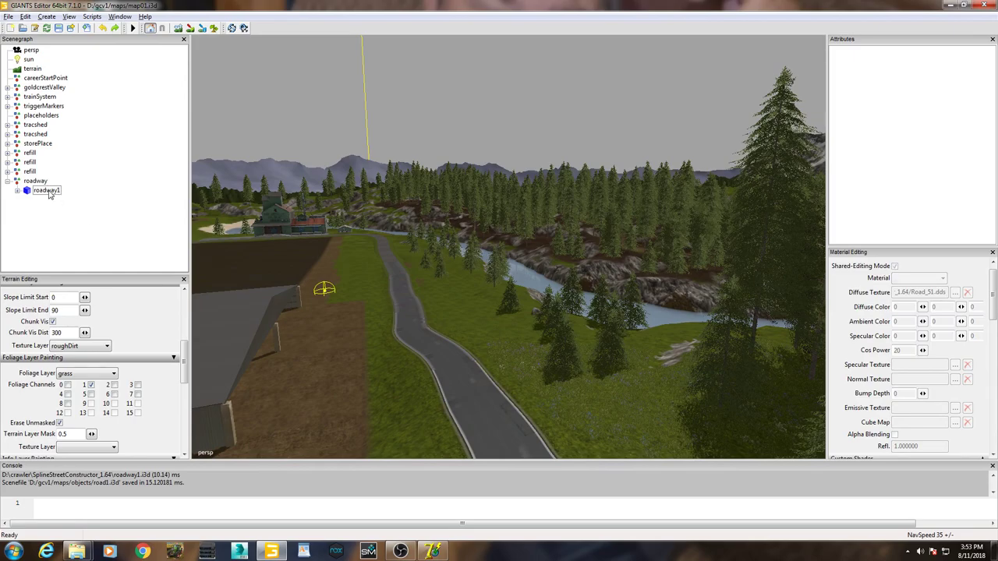
left_click(49, 193)
key("Delete")
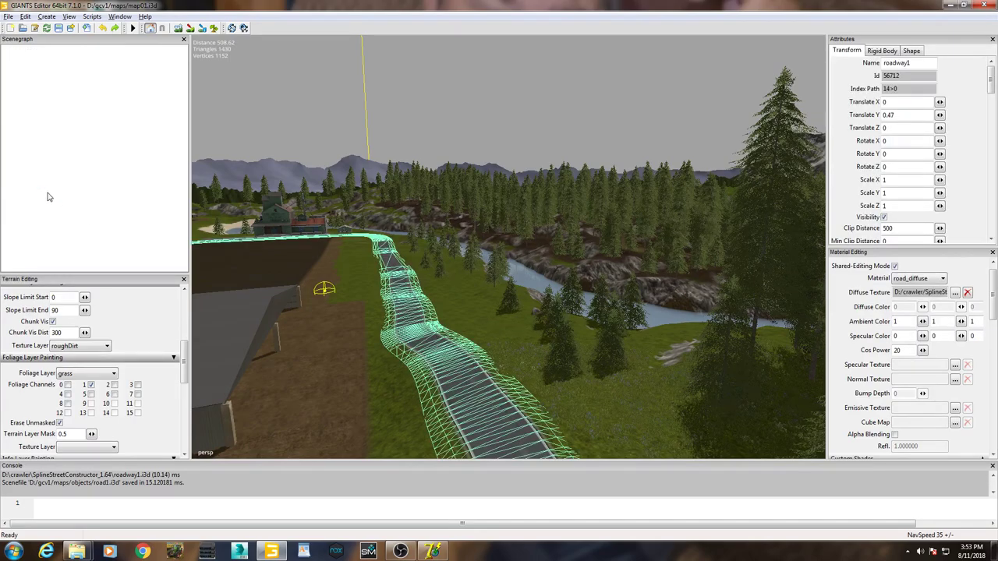
left_click(9, 16)
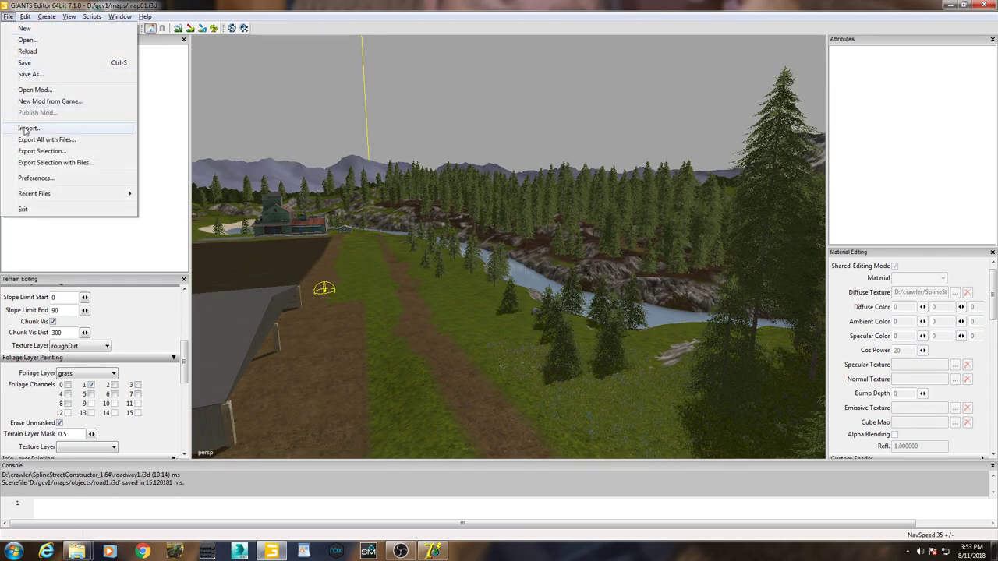
left_click(27, 130)
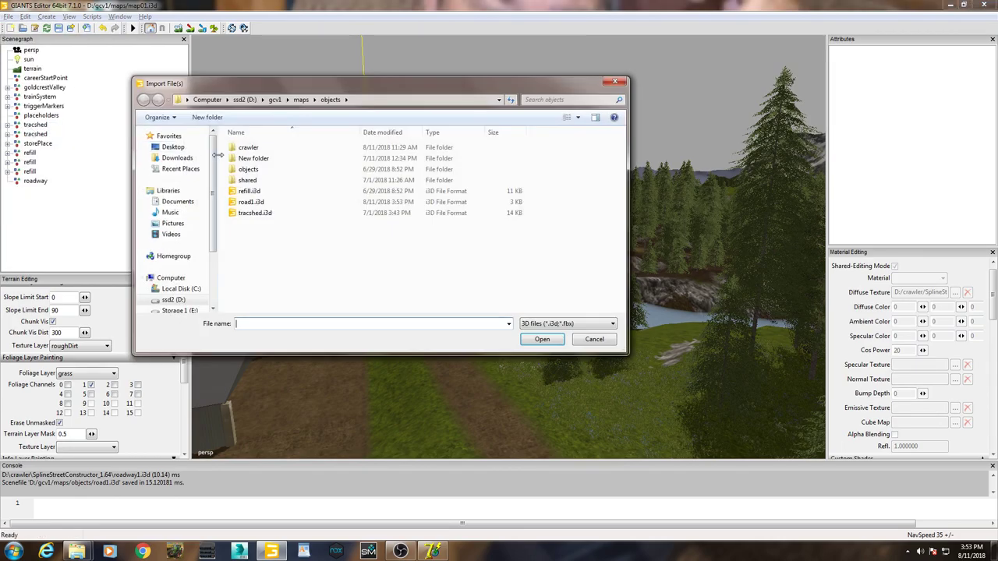
double_click(249, 202)
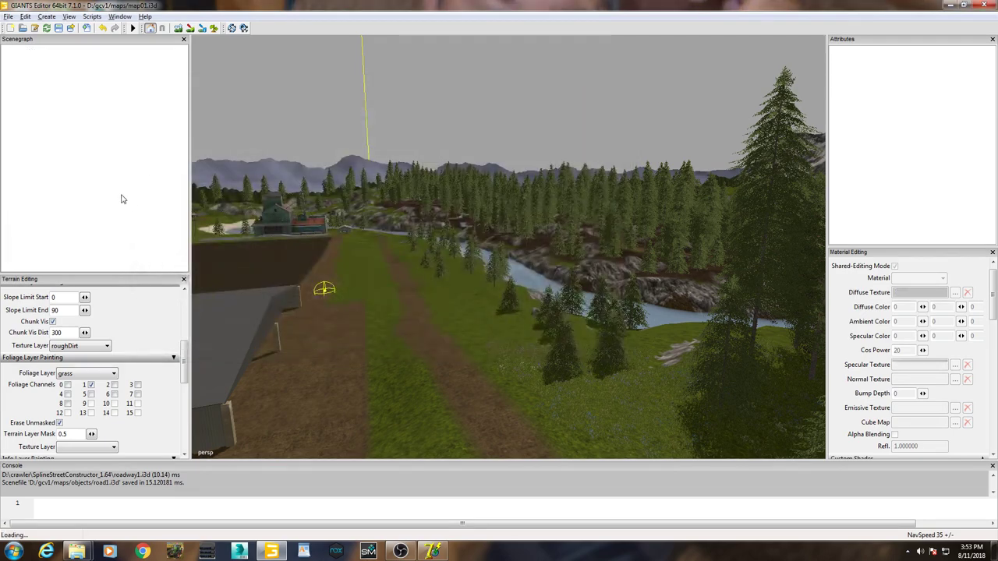
Cut the imported roadway1 from the scene root and paste it into the roadway group.
left_click(33, 191)
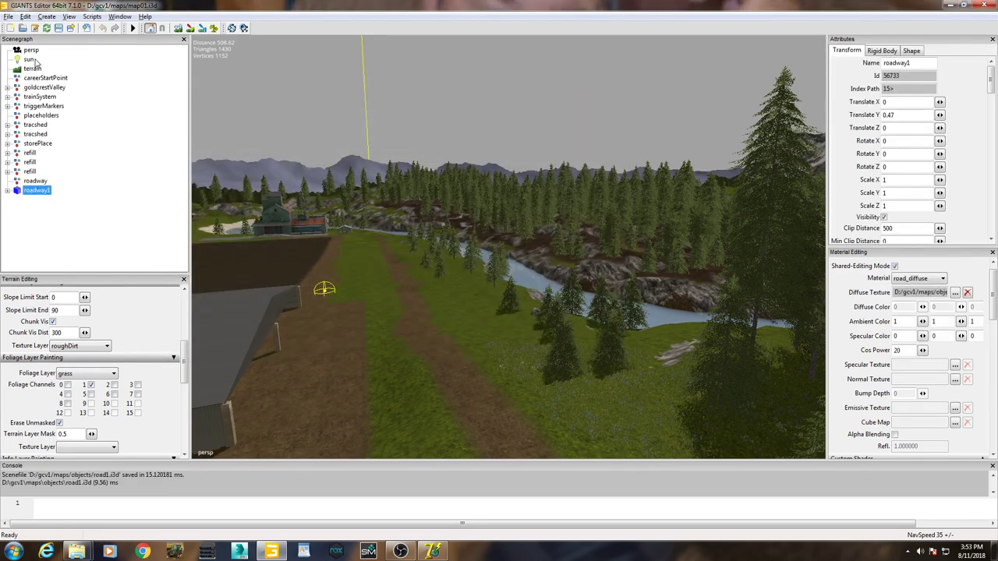
left_click(25, 17)
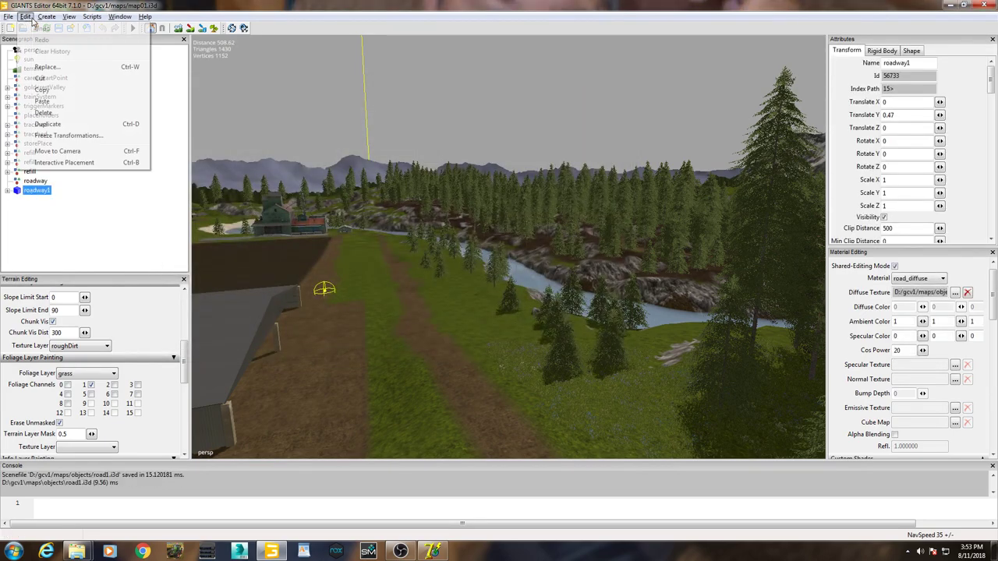
left_click(40, 78)
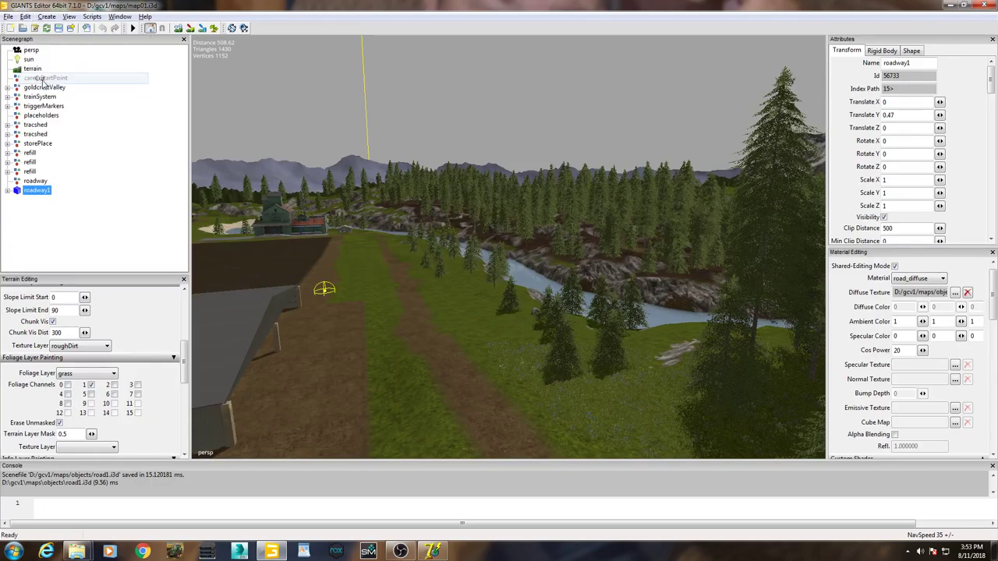
left_click(31, 182)
left_click(26, 16)
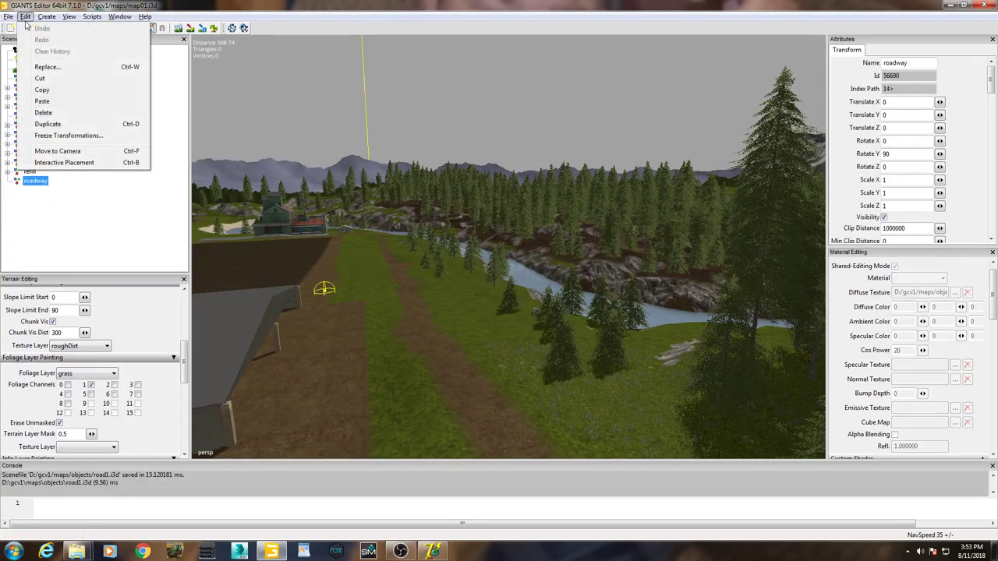
left_click(41, 102)
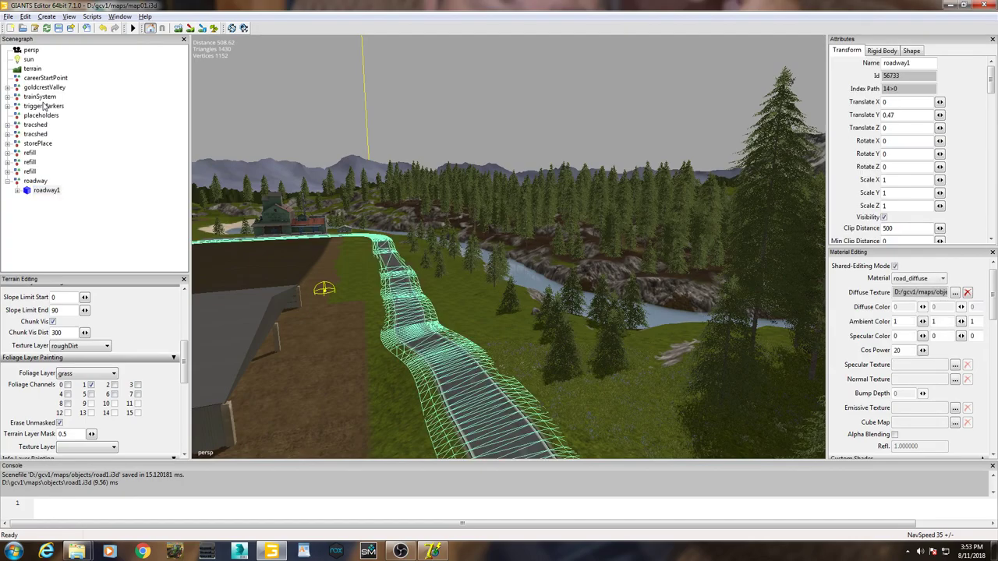
left_click(129, 172)
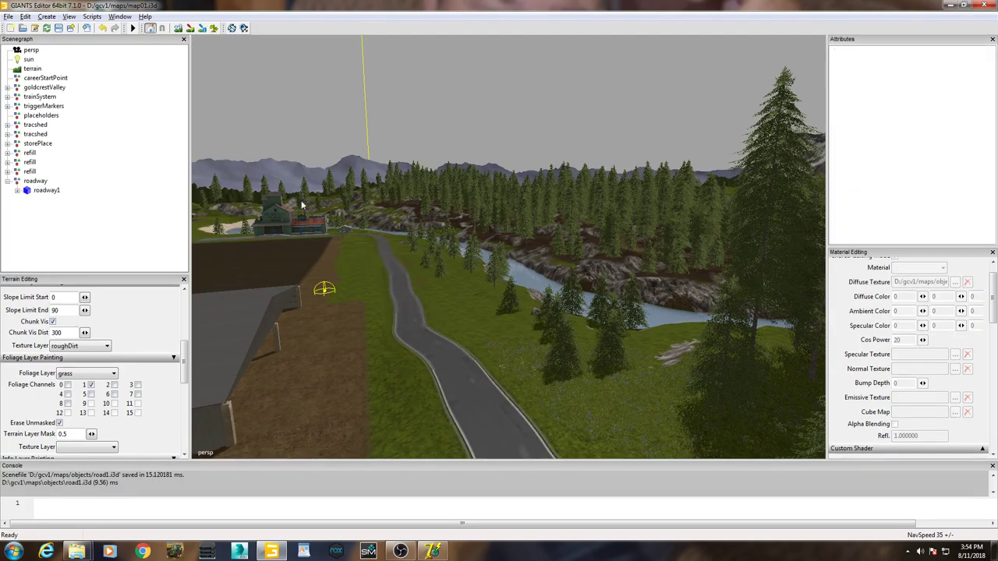
Check the full Diffuse Texture path of the re-imported roadway1 and deselect the road.
left_click(123, 194)
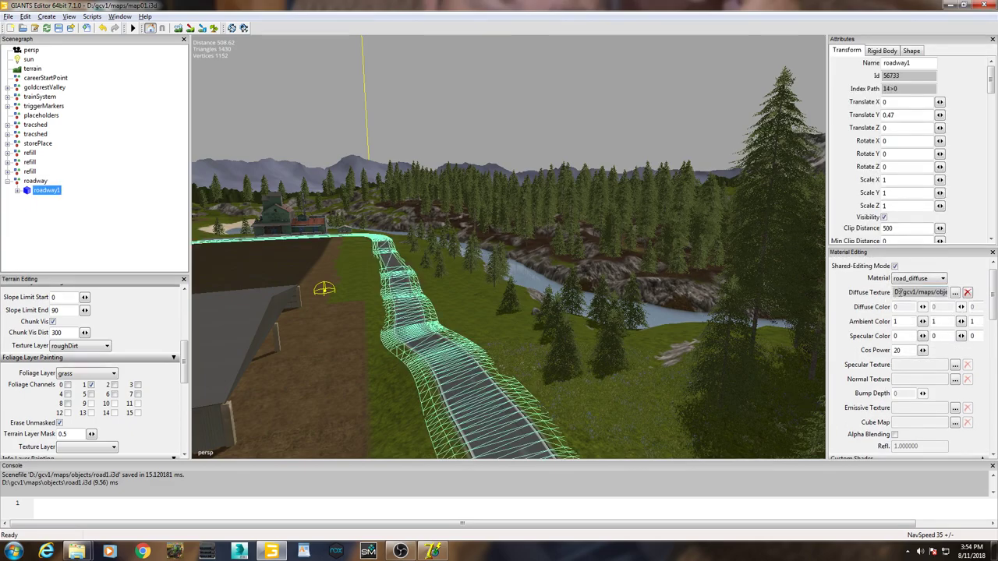
left_click(897, 292)
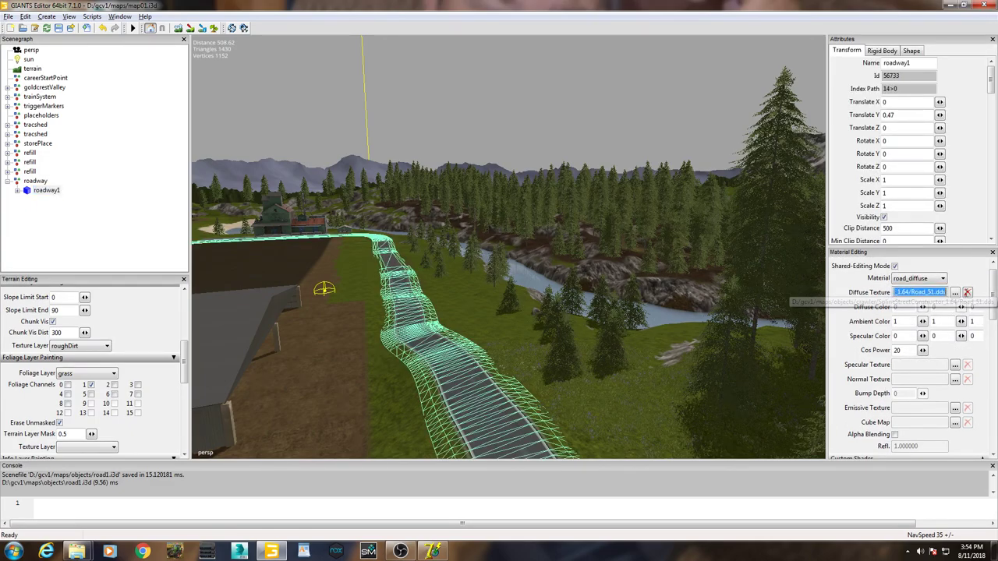
left_click_drag(899, 293, 969, 287)
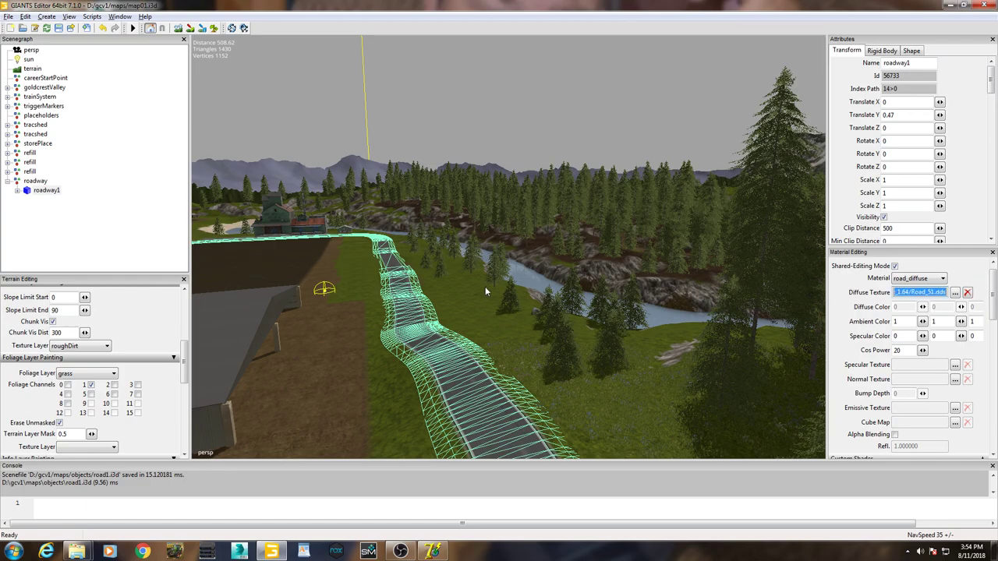
left_click(271, 255)
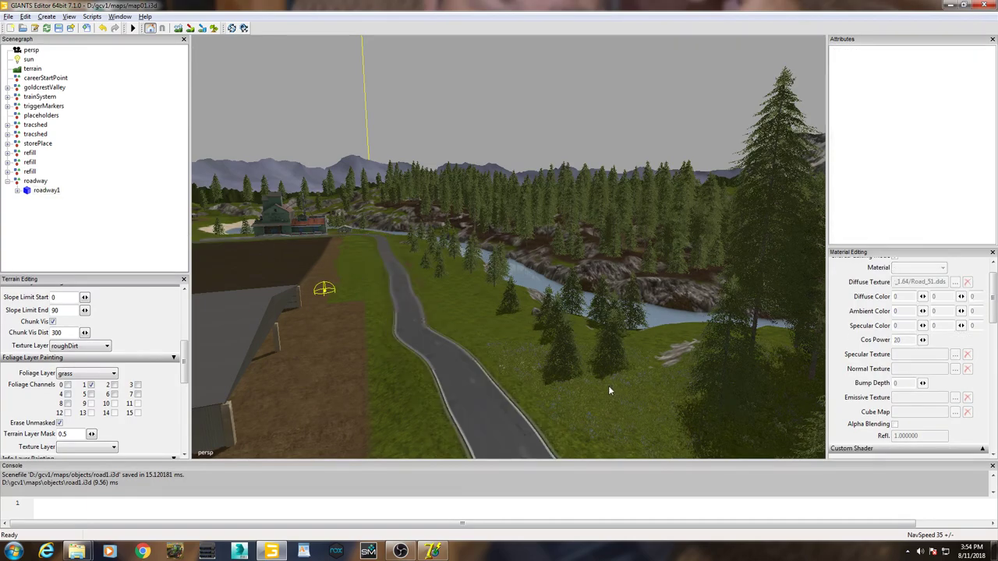
Examine the re-imported road beside the shed and survey the neighbouring field and its surroundings.
right_click_drag(608, 385, 689, 333, "alt")
right_click_drag(540, 366, 609, 342, "alt")
left_click_drag(609, 343, 357, 383, "alt")
left_click_drag(437, 384, 522, 385, "alt")
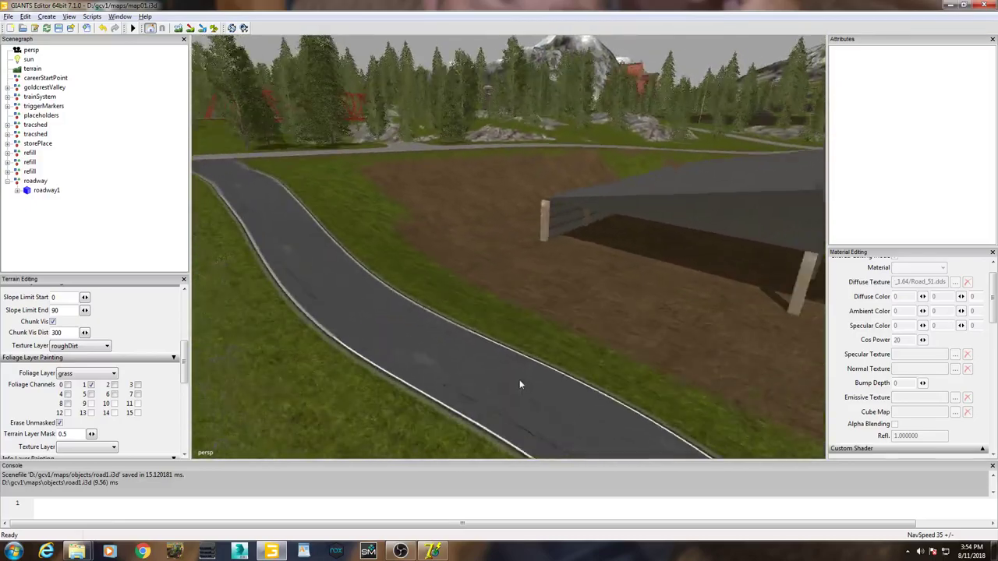
right_click_drag(522, 385, 485, 344, "alt")
scroll(484, 344, "down", 2)
middle_click_drag(484, 341, 504, 382, "alt")
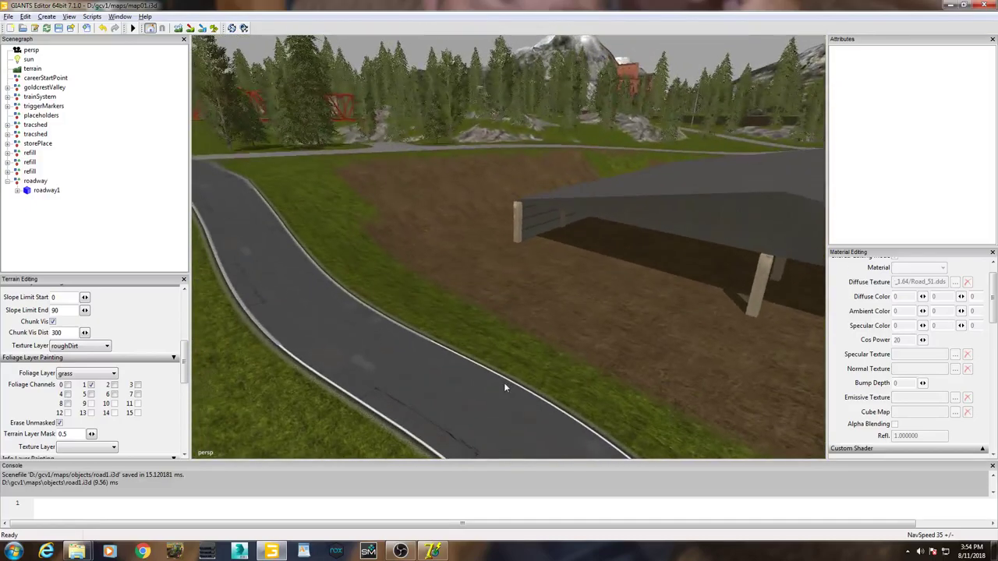
left_click_drag(503, 382, 640, 369, "alt")
middle_click_drag(641, 370, 582, 418, "alt")
right_click_drag(582, 417, 546, 427)
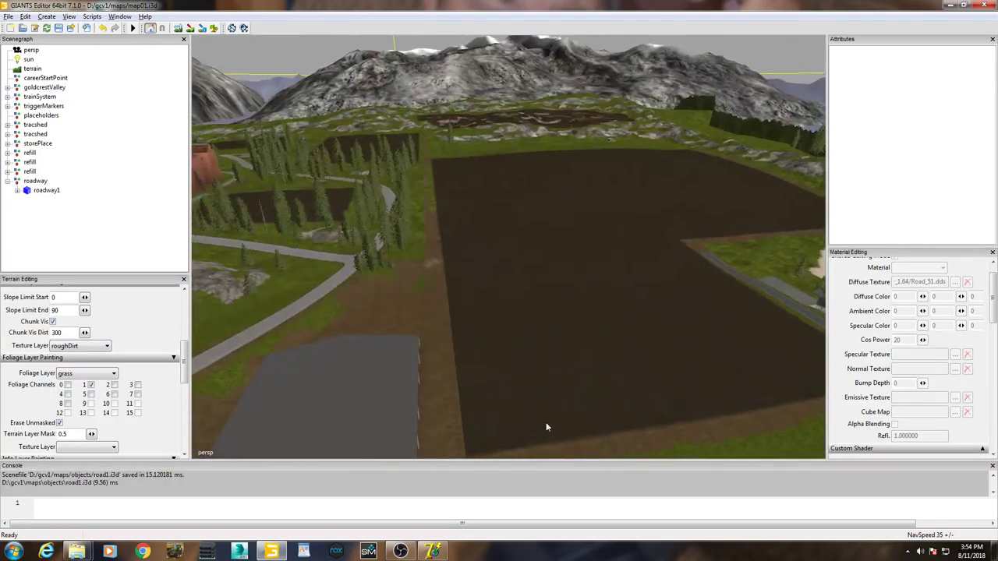
right_click_drag(707, 421, 356, 334)
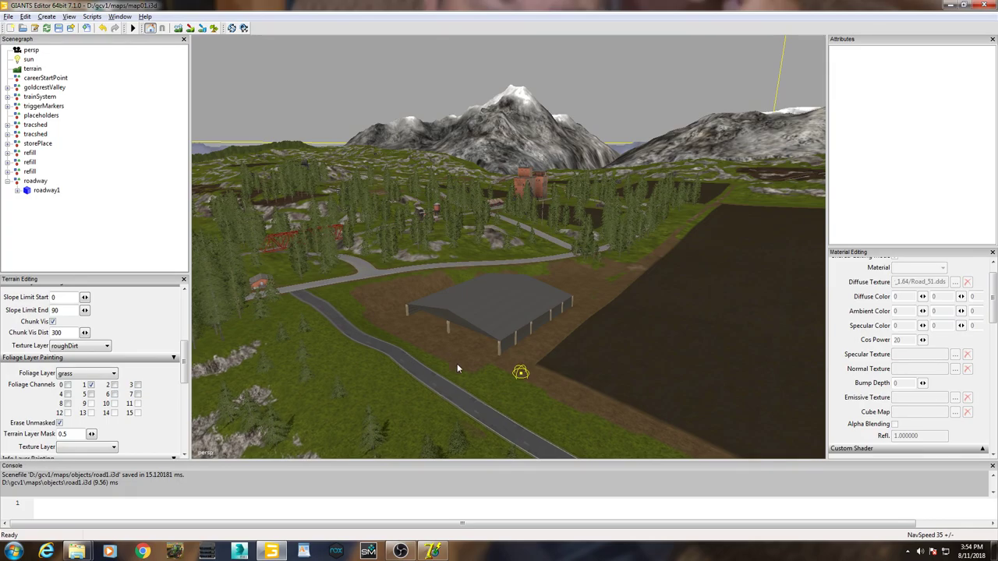
Inspect the road's surface and edges up close, its junction with the main road, and its whole course past the shed.
right_click_drag(457, 364, 665, 360, "alt")
left_click_drag(664, 360, 580, 374, "alt")
right_click_drag(579, 374, 671, 300, "alt")
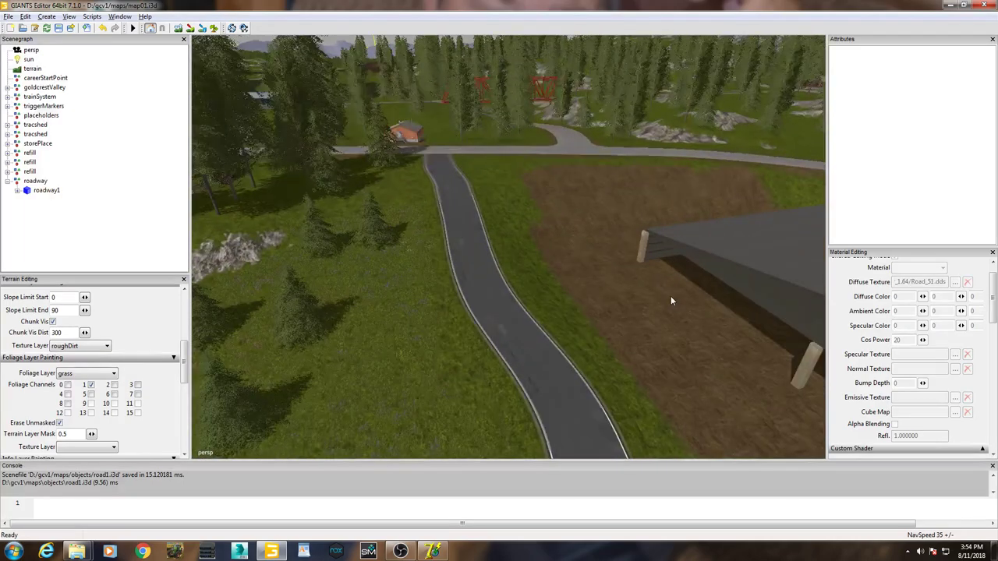
right_click_drag(663, 380, 616, 304)
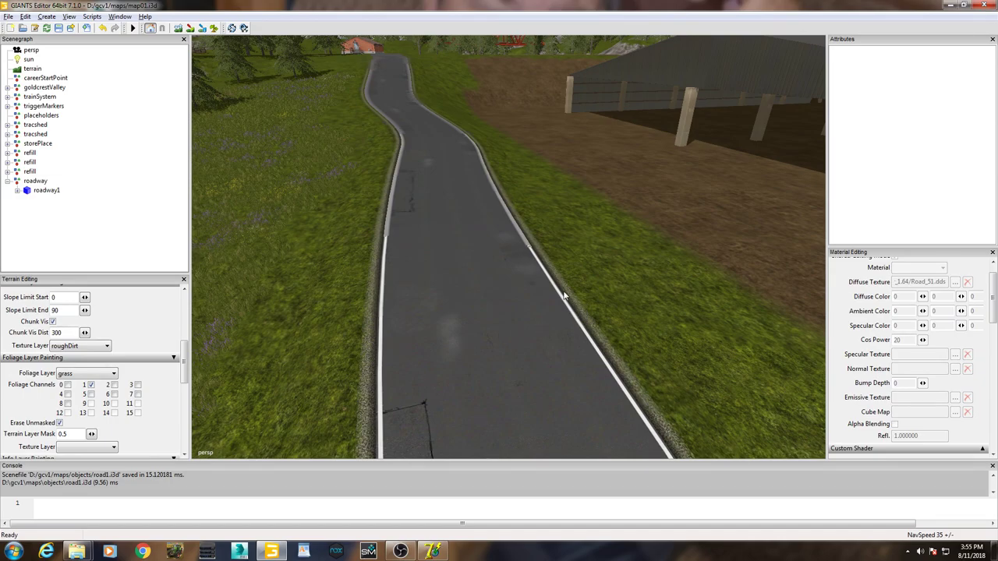
scroll(434, 268, "down", 5)
right_click_drag(435, 268, 518, 273)
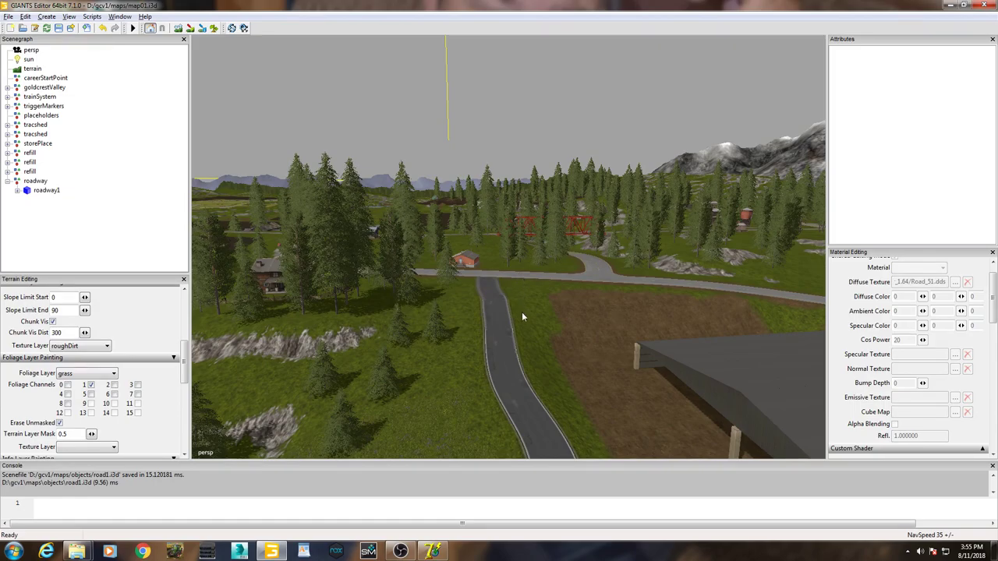
right_click_drag(522, 313, 737, 268, "alt")
left_click_drag(737, 269, 602, 337, "alt")
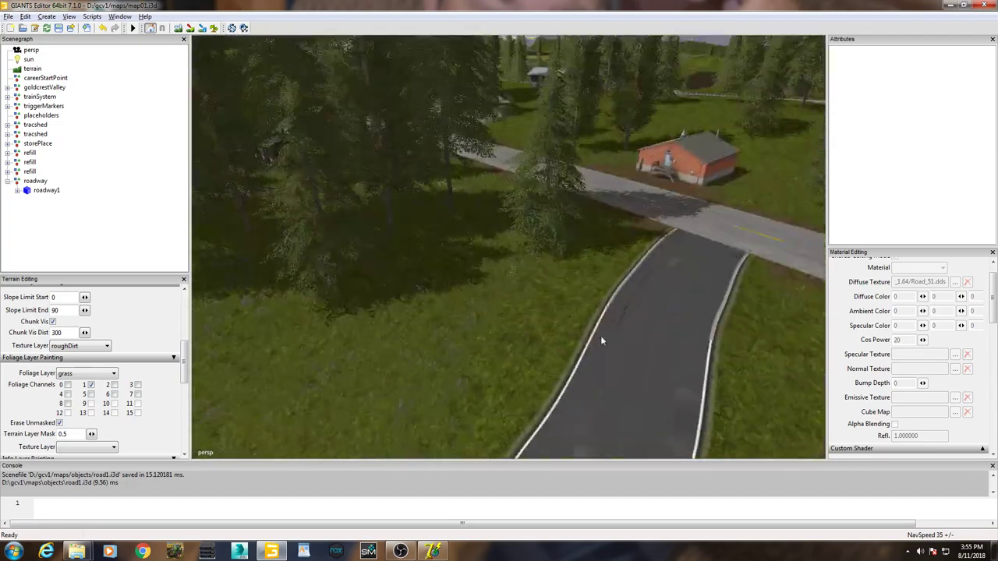
right_click_drag(601, 341, 681, 194)
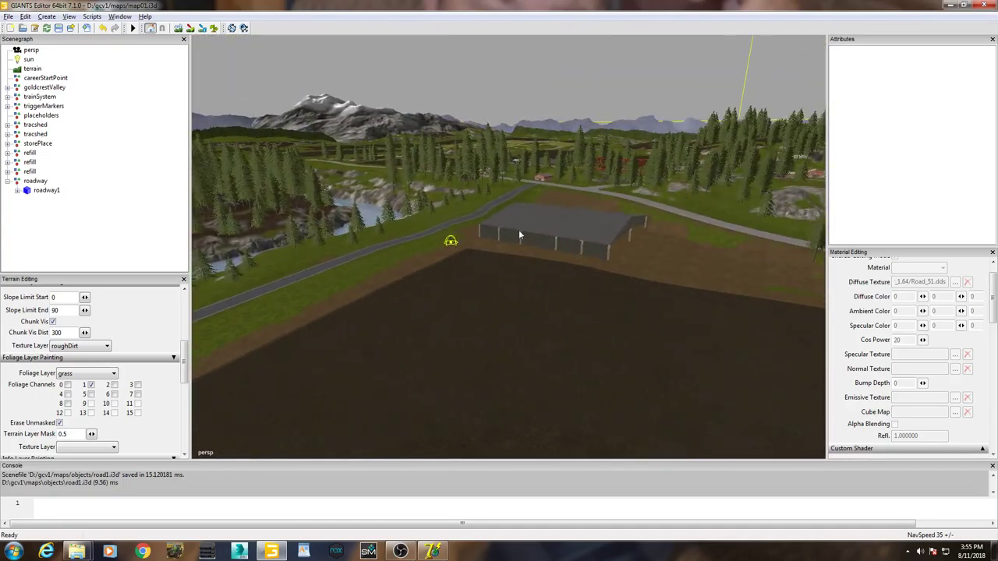
middle_click_drag(519, 235, 553, 326, "alt")
scroll(581, 254, "up", 6)
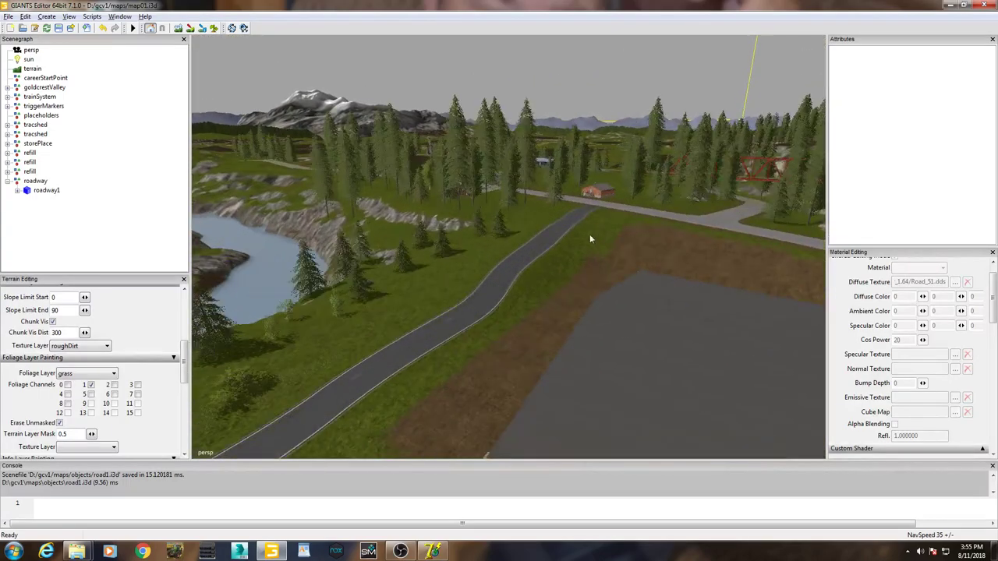
Survey the re-imported road from several sides, covering its junction by the red building, the surrounding landscape and the stretch along the river.
scroll(611, 236, "up", 3)
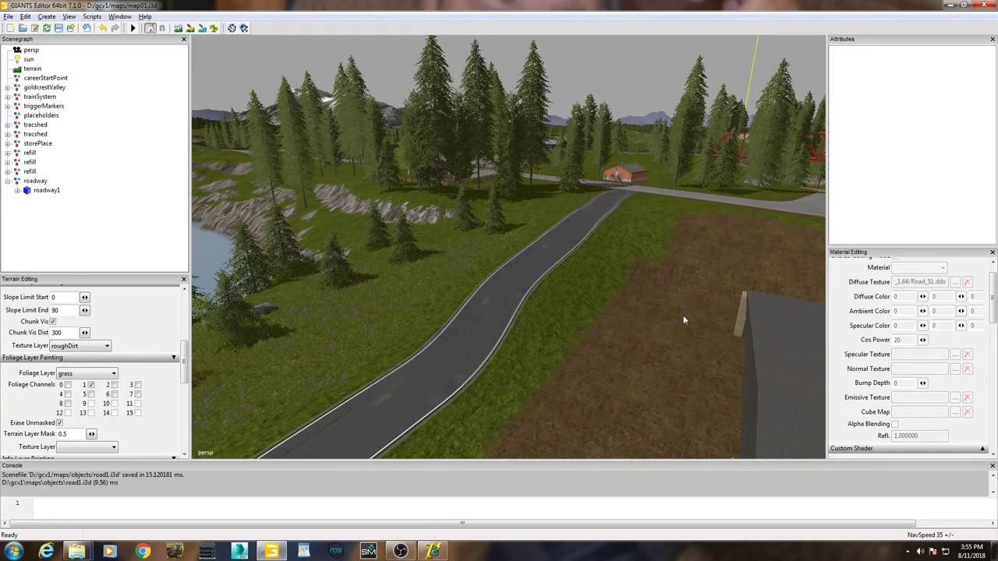
left_click_drag(683, 315, 679, 285, "alt")
middle_click_drag(679, 315, 991, 507, "alt")
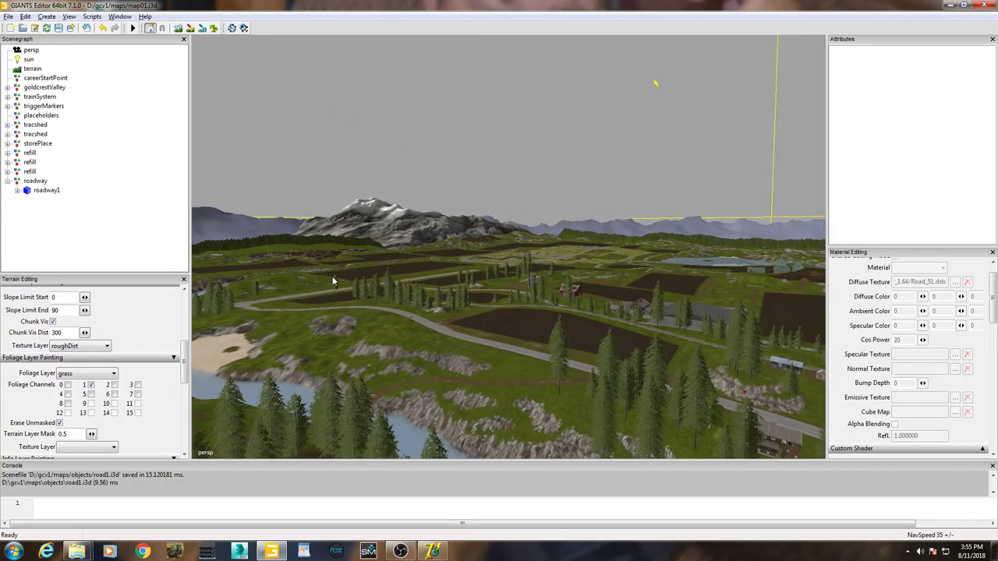
middle_click_drag(806, 415, 523, 292, "alt")
middle_click_drag(720, 358, 533, 307, "alt")
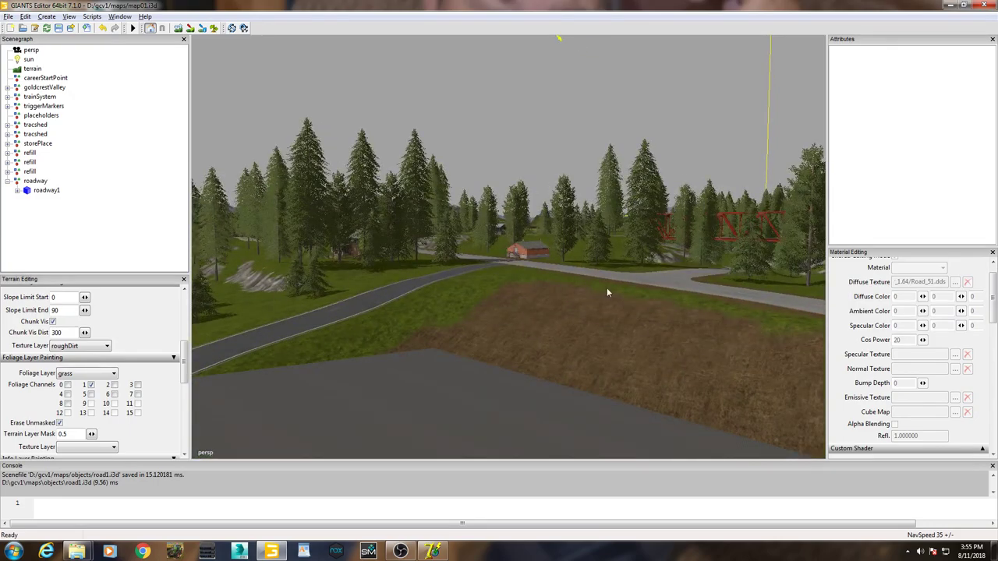
right_click_drag(606, 292, 596, 317)
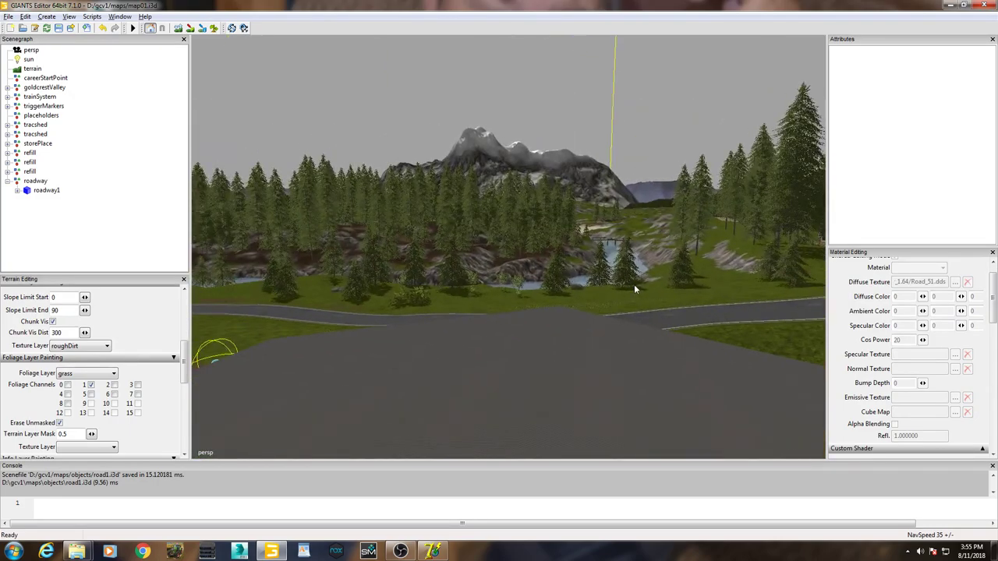
right_click_drag(634, 289, 598, 394)
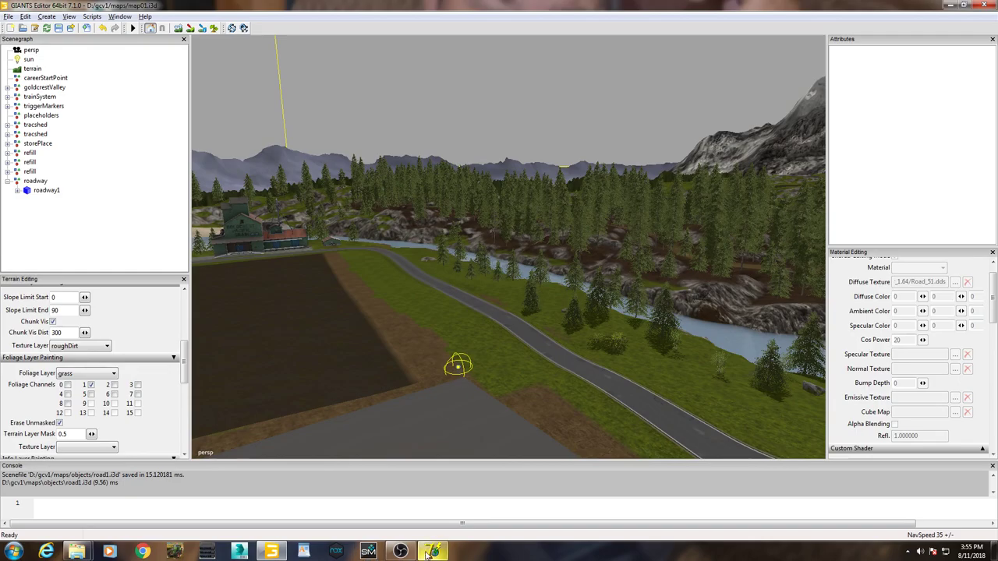
left_click(401, 552)
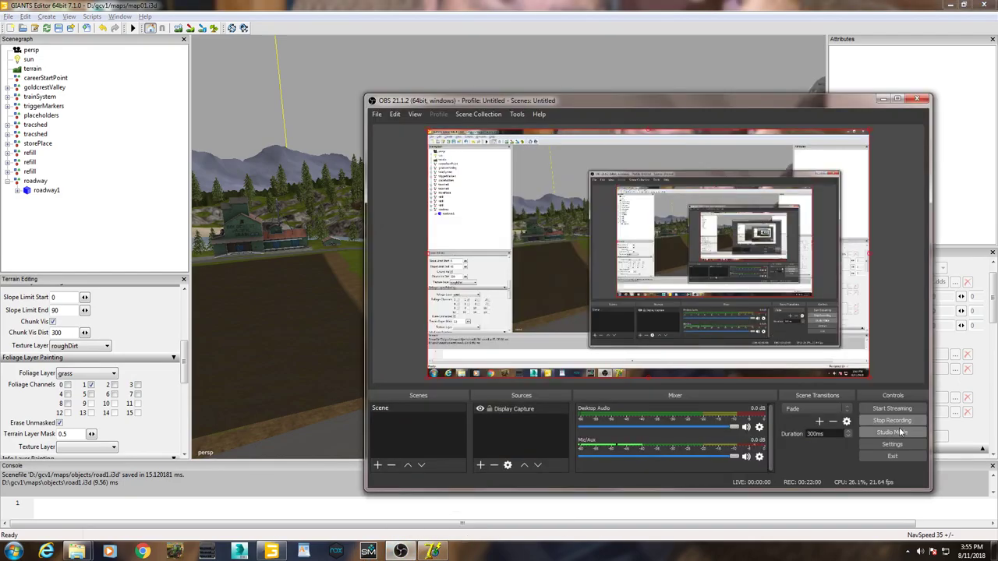